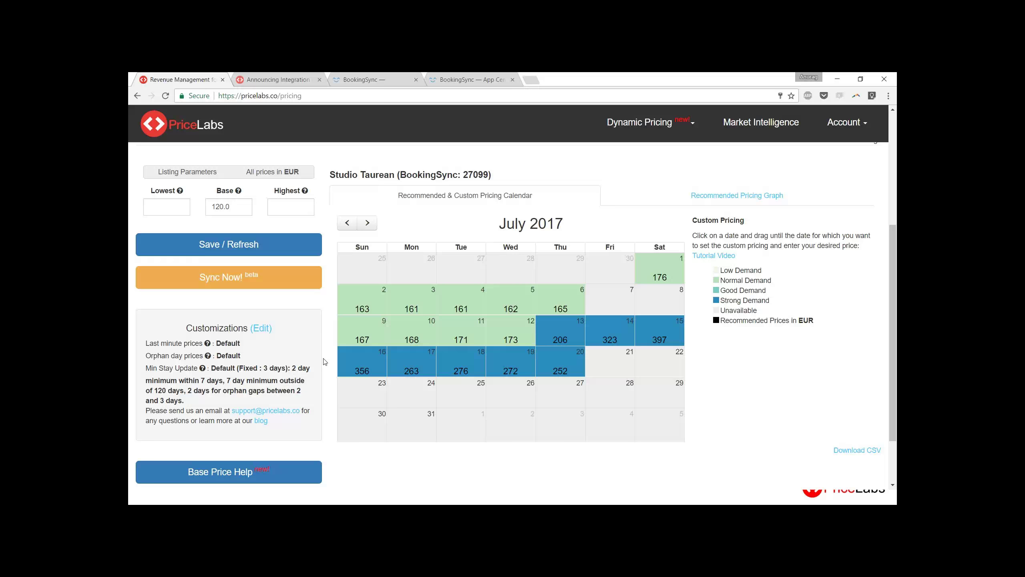
Add a fixed custom price of 500 EUR for Jul 14 to Jul 15, 2017
{"action": "mouse_move", "coordinate": [663, 340]}
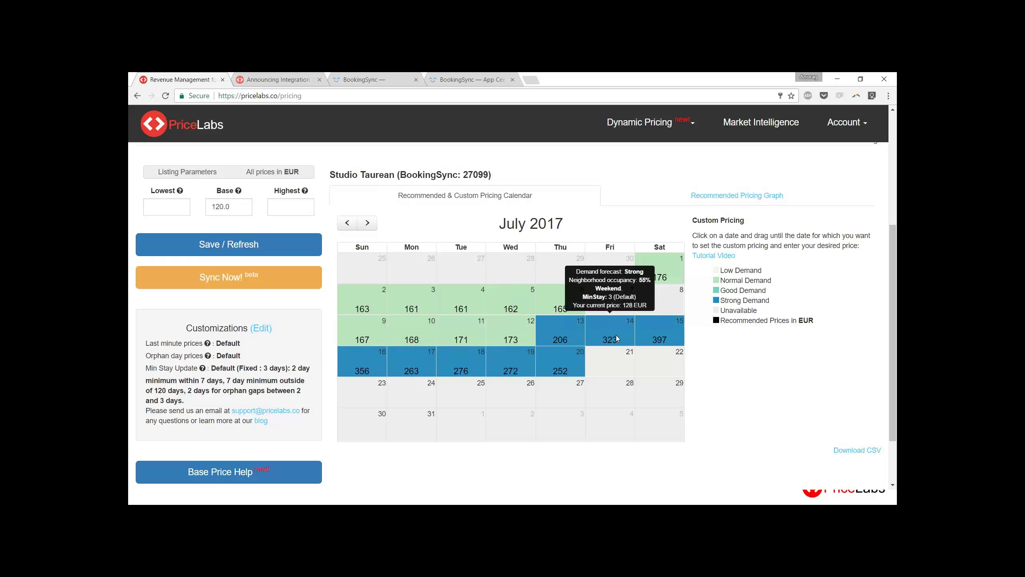
{"action": "left_click_drag", "start_coordinate": [614, 334], "coordinate": [647, 334]}
{"action": "type", "text": "500"}
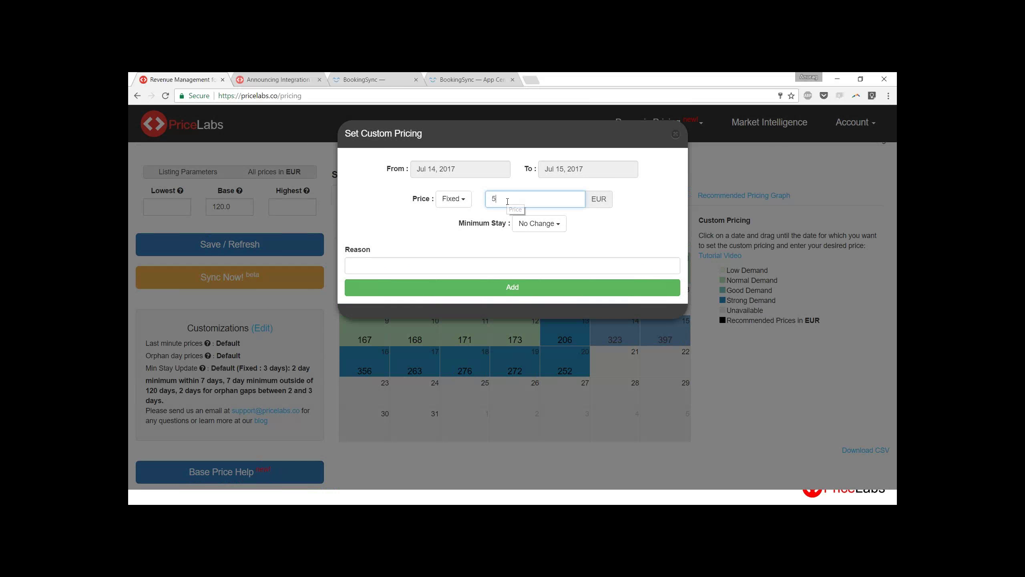
{"action": "left_click", "coordinate": [531, 285]}
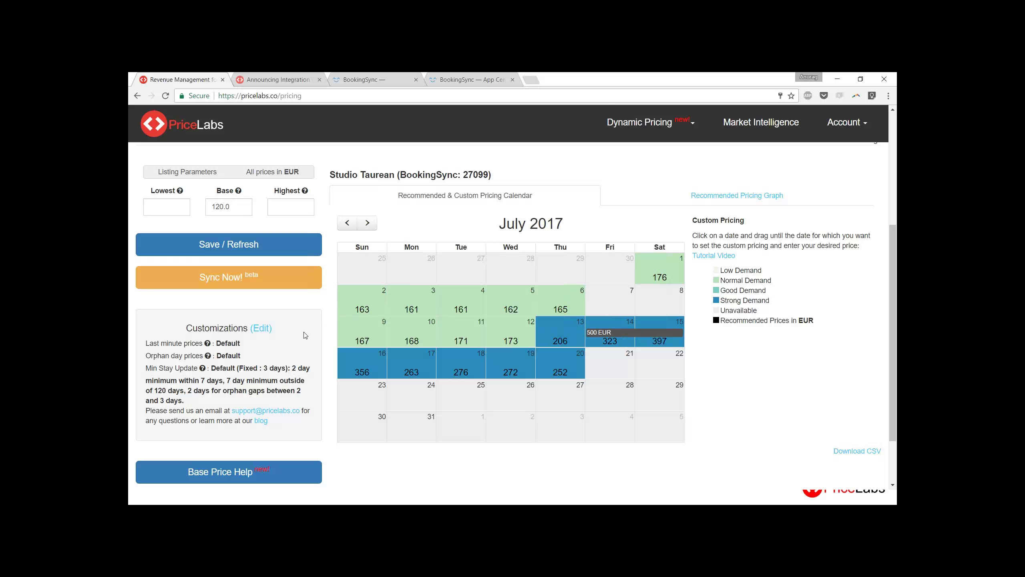
In the listing customizations, enable last minute prices with a flat 40% discount within 10 days
{"action": "mouse_move", "coordinate": [411, 344]}
{"action": "left_click", "coordinate": [255, 329]}
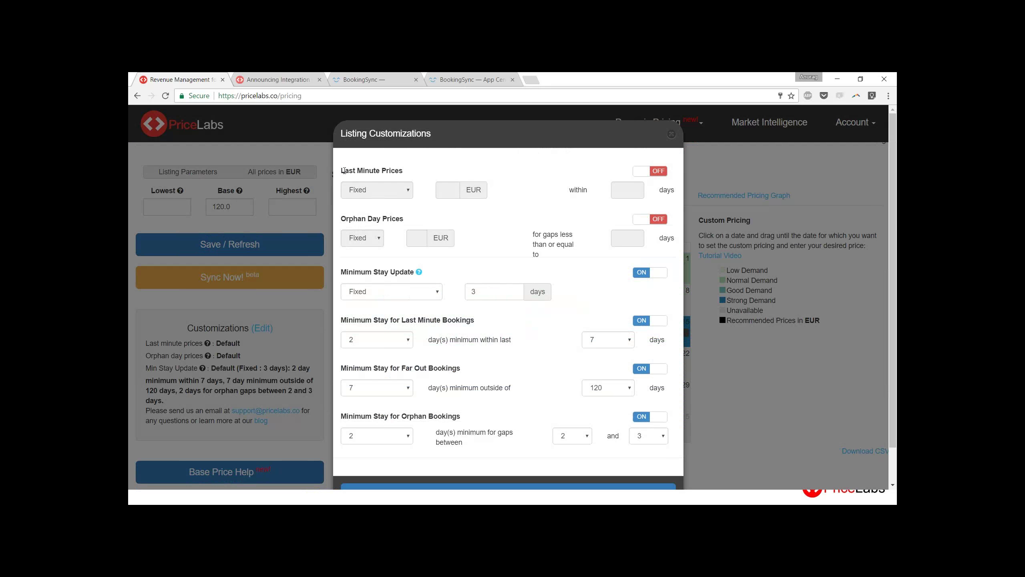
{"action": "left_click", "coordinate": [659, 172]}
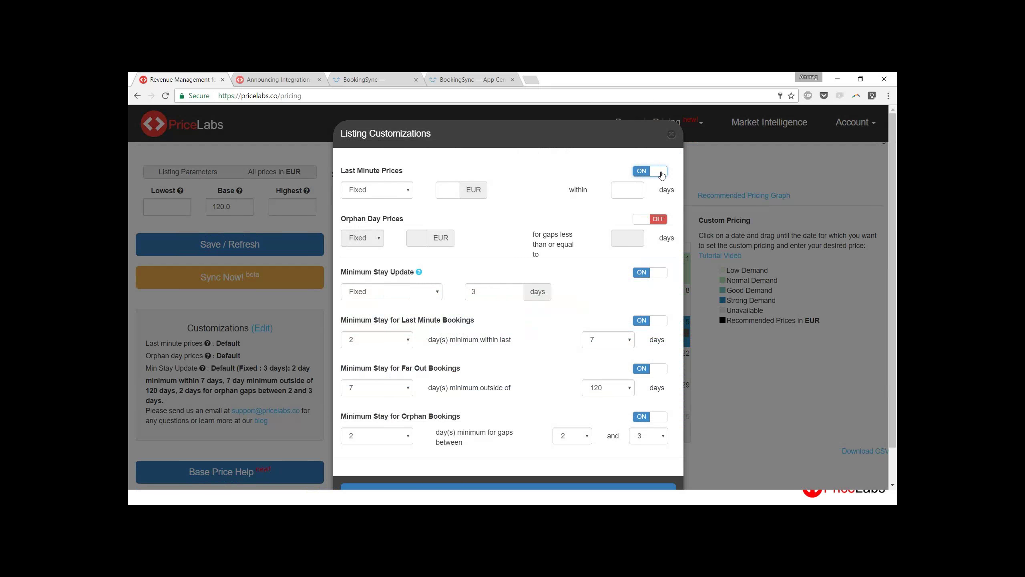
{"action": "left_click", "coordinate": [376, 195]}
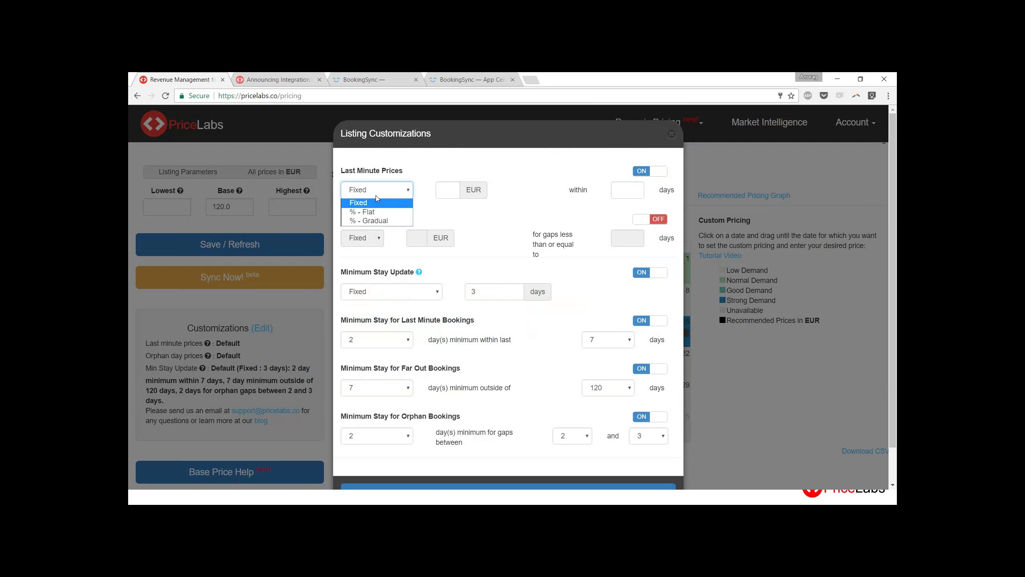
{"action": "left_click", "coordinate": [373, 216]}
{"action": "left_click", "coordinate": [445, 197]}
{"action": "type", "text": "40"}
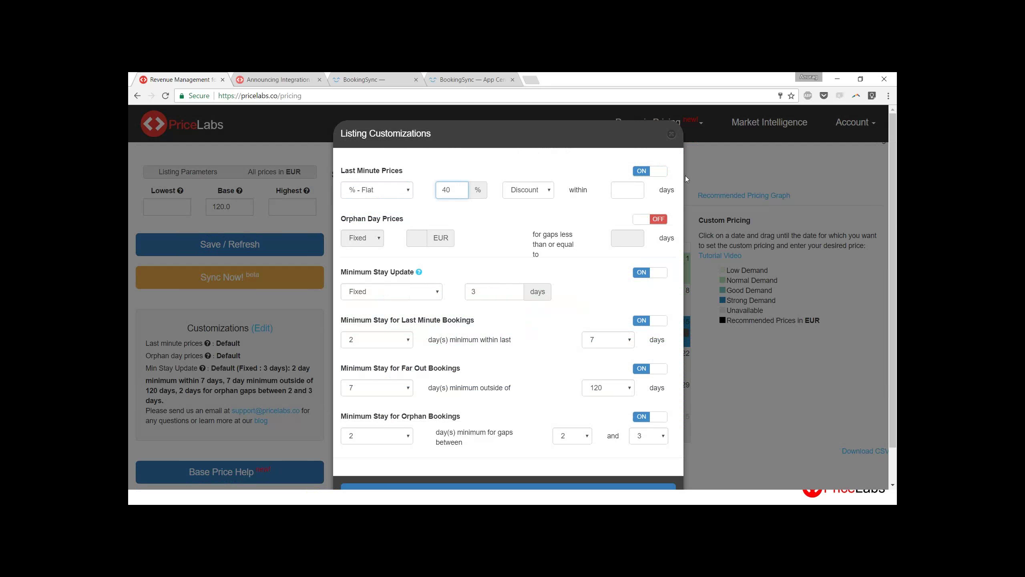
{"action": "left_click", "coordinate": [633, 187]}
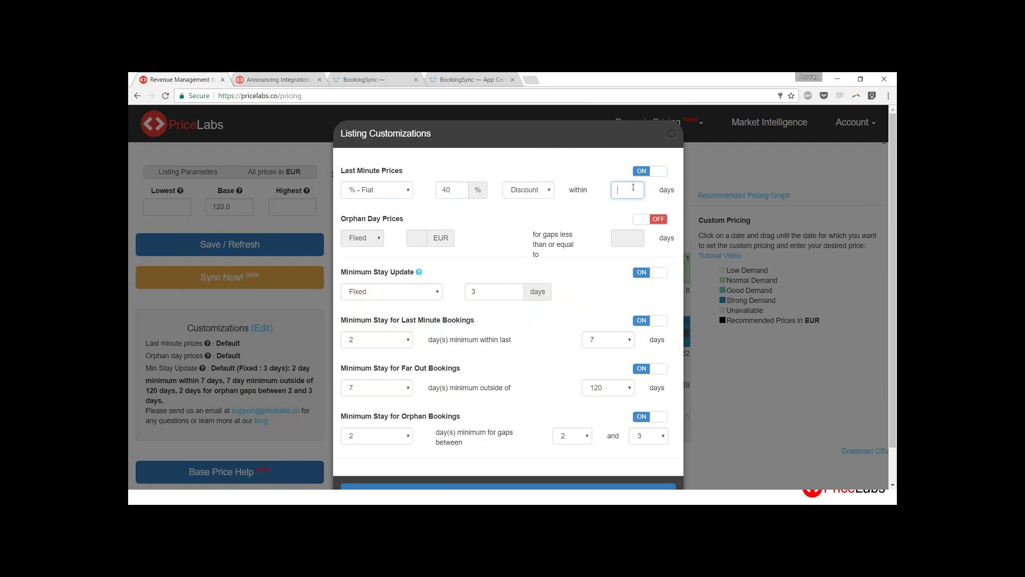
{"action": "type", "text": "10"}
{"action": "left_click", "coordinate": [592, 204]}
Enable orphan day prices with a 20% discount for gaps of 2 days or less
{"action": "left_click", "coordinate": [660, 220]}
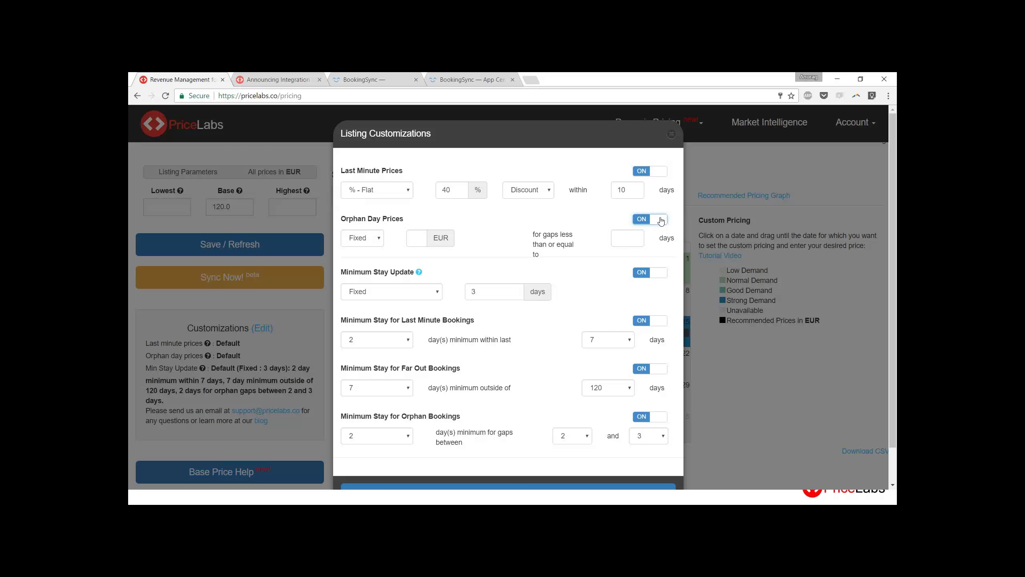
{"action": "left_click", "coordinate": [380, 239]}
{"action": "left_click", "coordinate": [377, 260]}
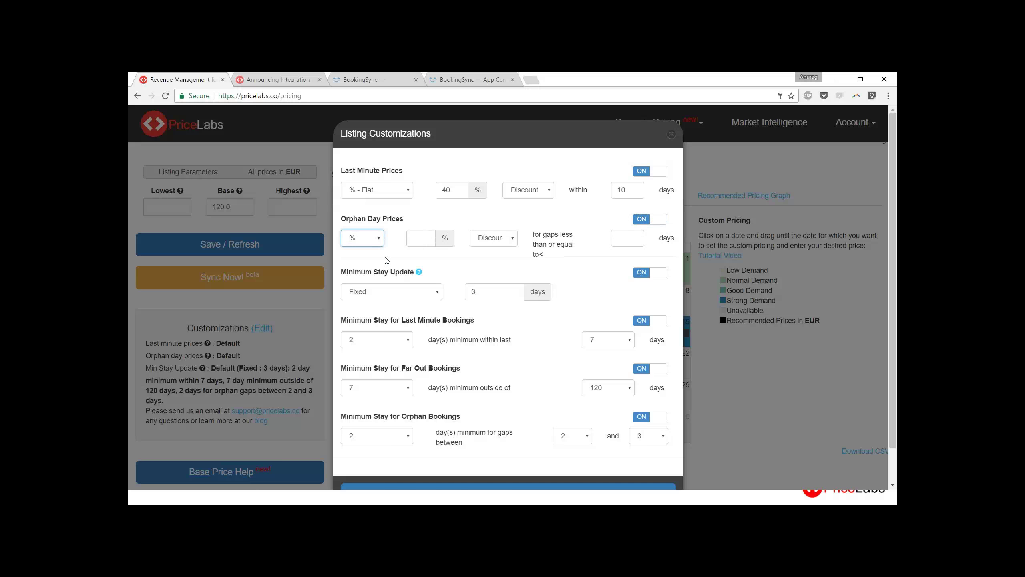
{"action": "left_click", "coordinate": [413, 242]}
{"action": "type", "text": "20"}
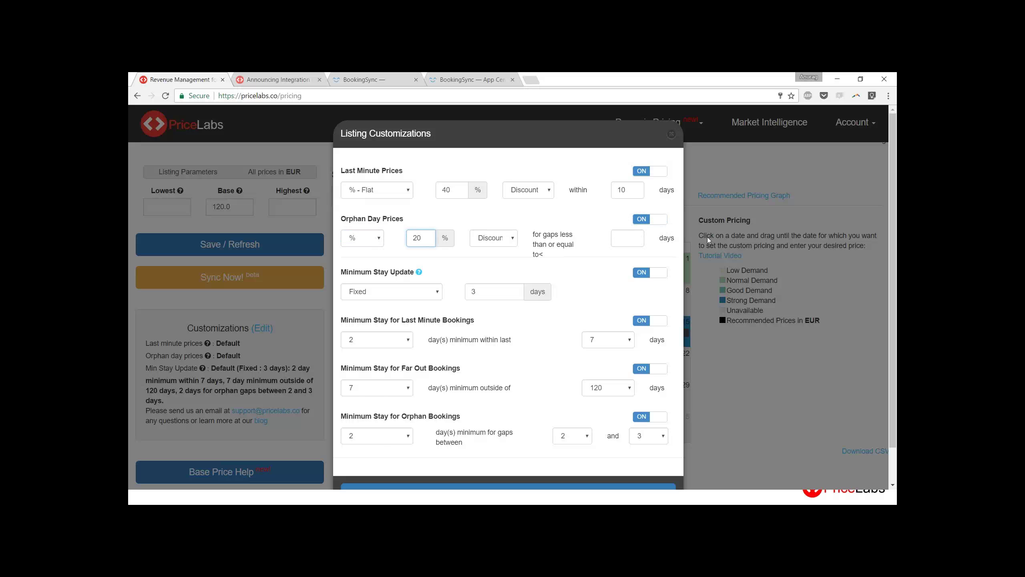
{"action": "left_click", "coordinate": [640, 238]}
{"action": "type", "text": "2"}
Turn off last minute and orphan day prices, and switch the minimum stay update off and back on
{"action": "left_click", "coordinate": [651, 174]}
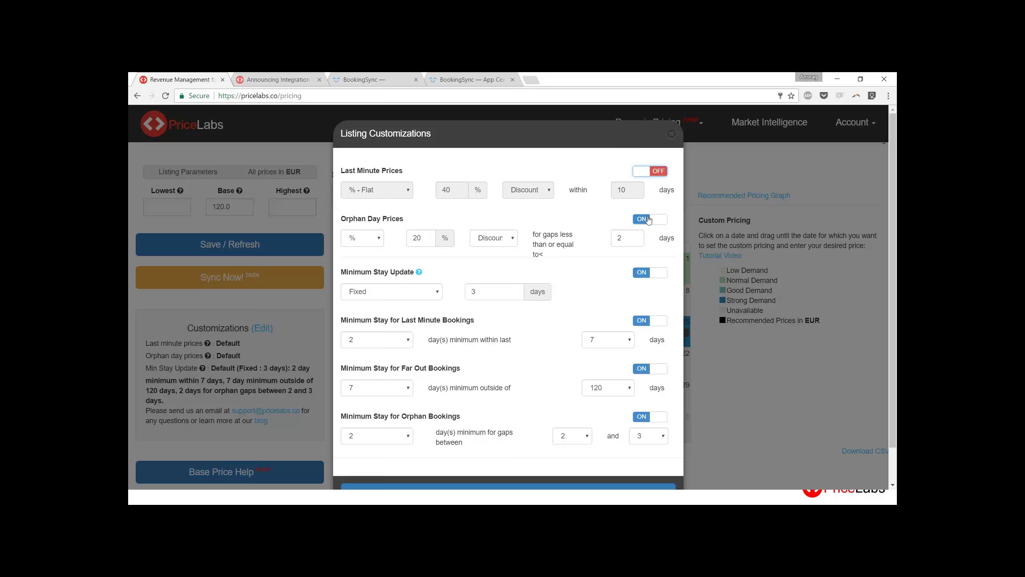
{"action": "left_click", "coordinate": [648, 220]}
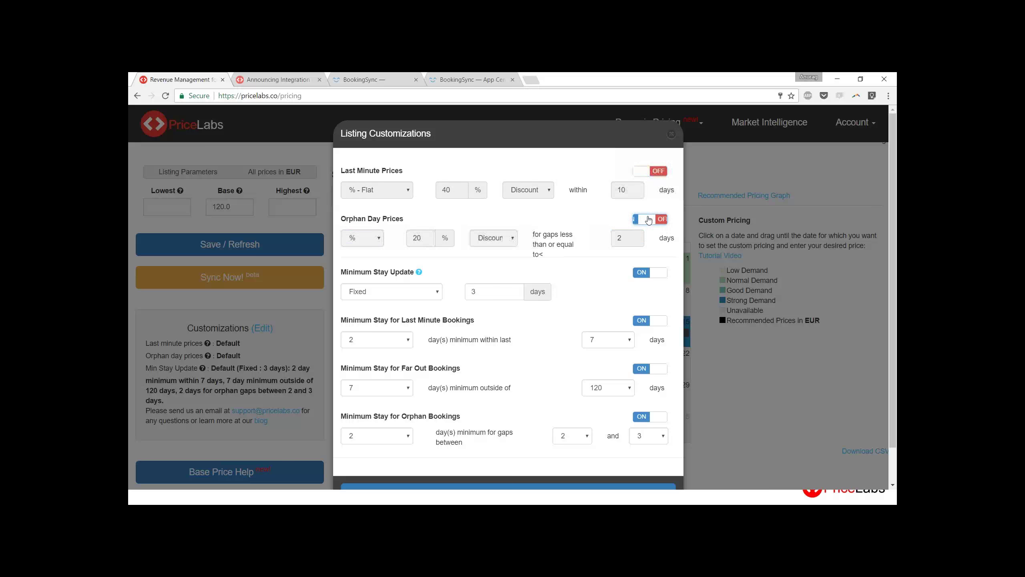
{"action": "double_click", "coordinate": [342, 273]}
{"action": "left_click", "coordinate": [690, 281]}
{"action": "left_click", "coordinate": [660, 277]}
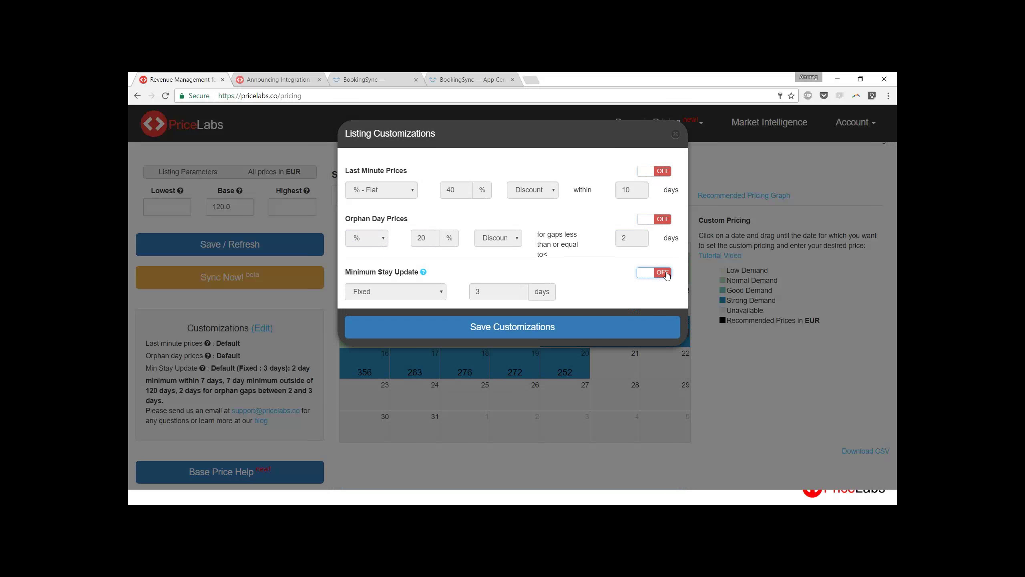
{"action": "left_click", "coordinate": [666, 274]}
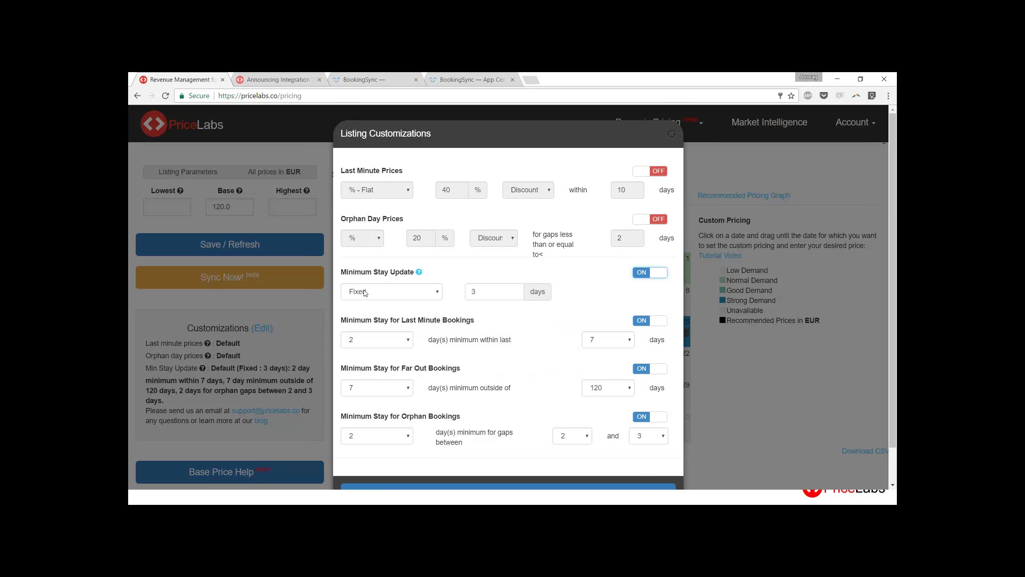
Examine the minimum stay settings for the fixed default, last minute, far out and orphan bookings
{"action": "left_click", "coordinate": [373, 298]}
{"action": "left_click", "coordinate": [373, 301]}
{"action": "left_click", "coordinate": [480, 289]}
{"action": "left_click", "coordinate": [472, 337]}
{"action": "left_click", "coordinate": [403, 343]}
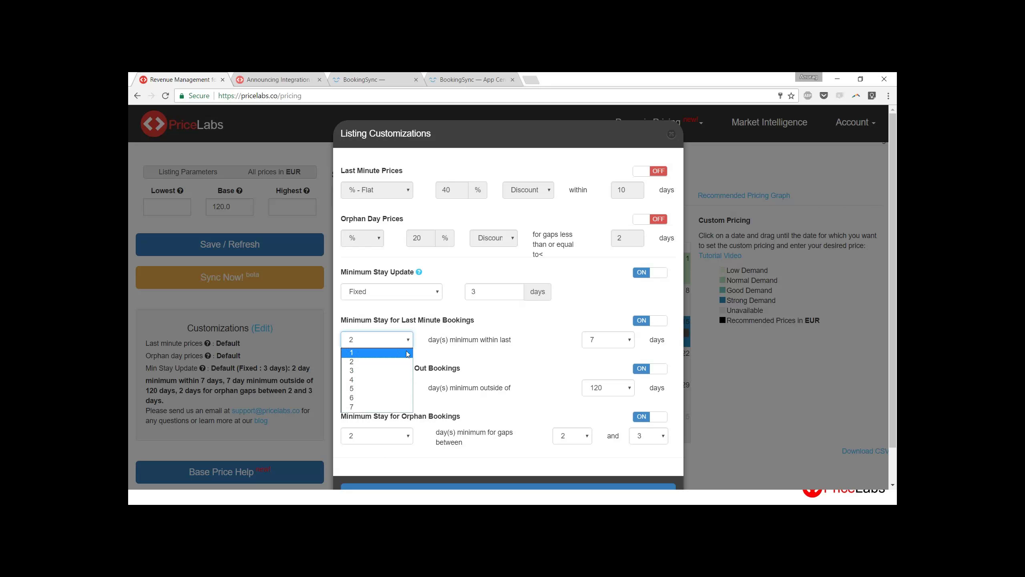
{"action": "left_click", "coordinate": [499, 341]}
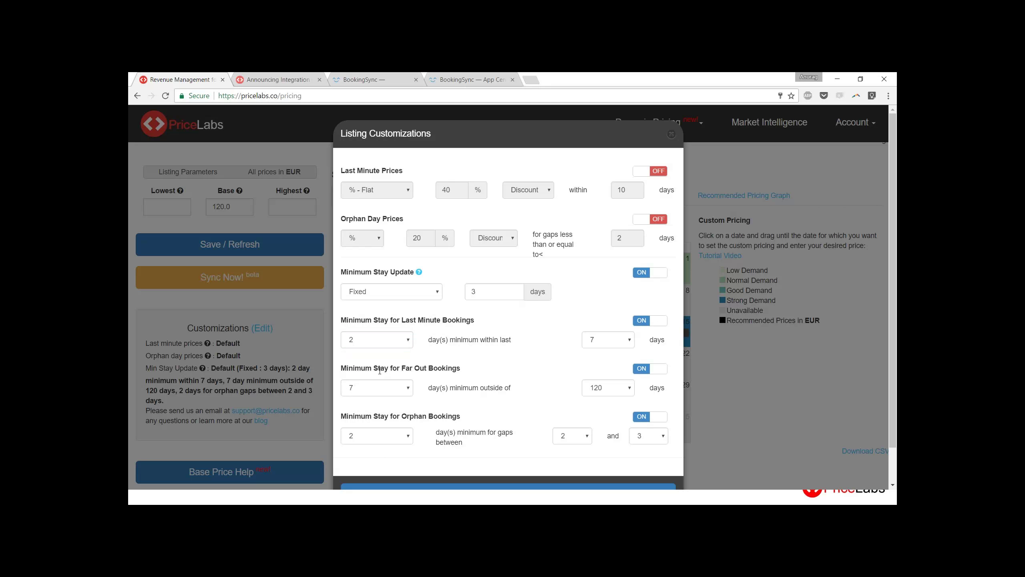
{"action": "left_click_drag", "start_coordinate": [395, 368], "coordinate": [415, 368]}
{"action": "left_click", "coordinate": [577, 393]}
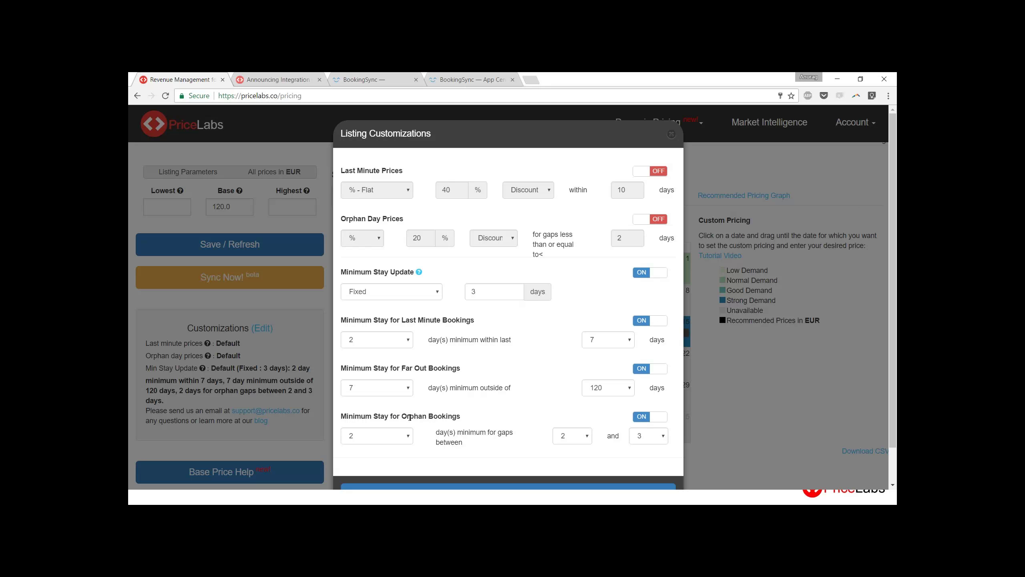
{"action": "double_click", "coordinate": [410, 417]}
{"action": "left_click", "coordinate": [538, 441]}
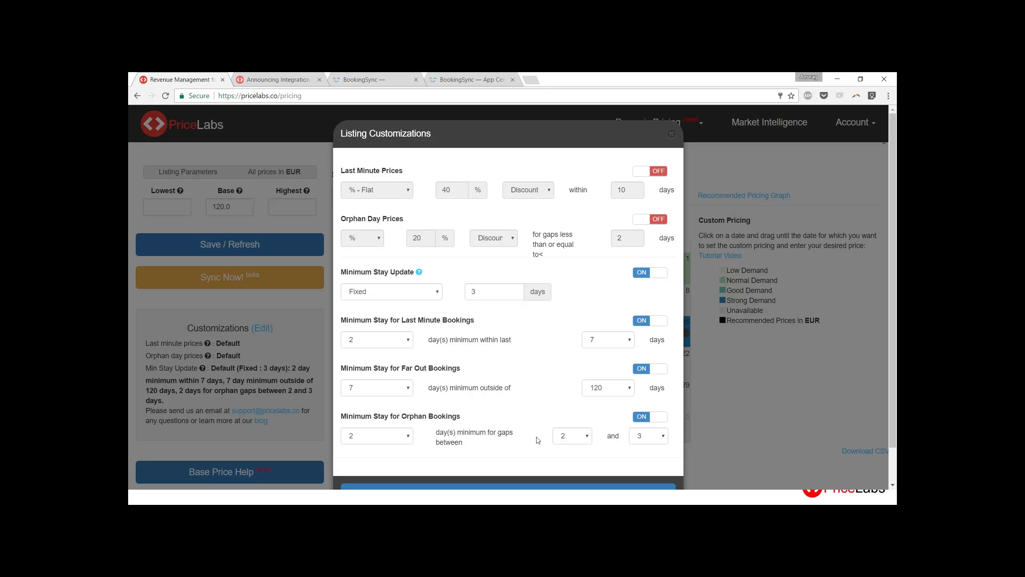
Try a 2-day orphan booking minimum for gaps starting at 1 day, and restore the gap start to 2 days
{"action": "left_click", "coordinate": [573, 436]}
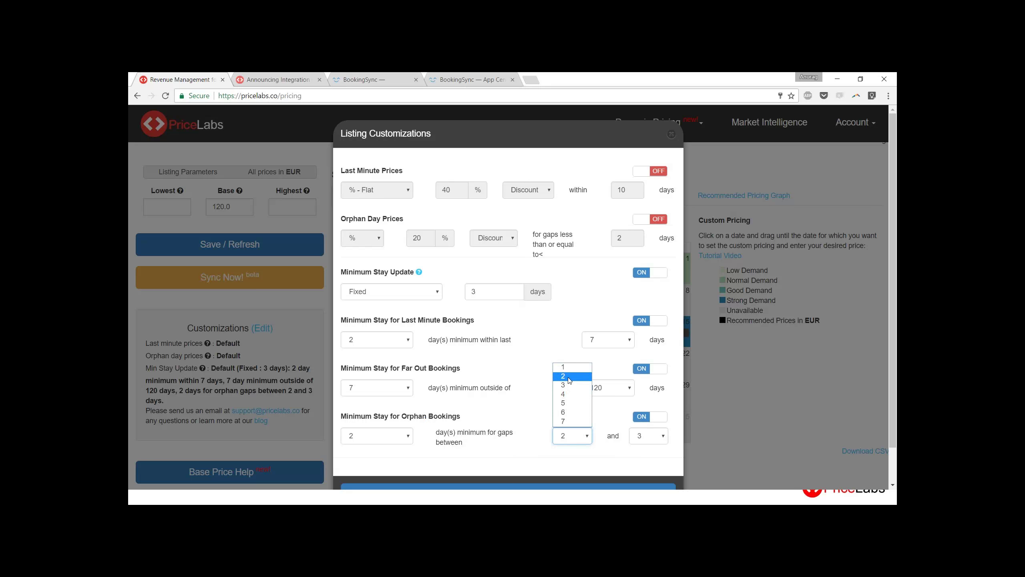
{"action": "left_click", "coordinate": [568, 370]}
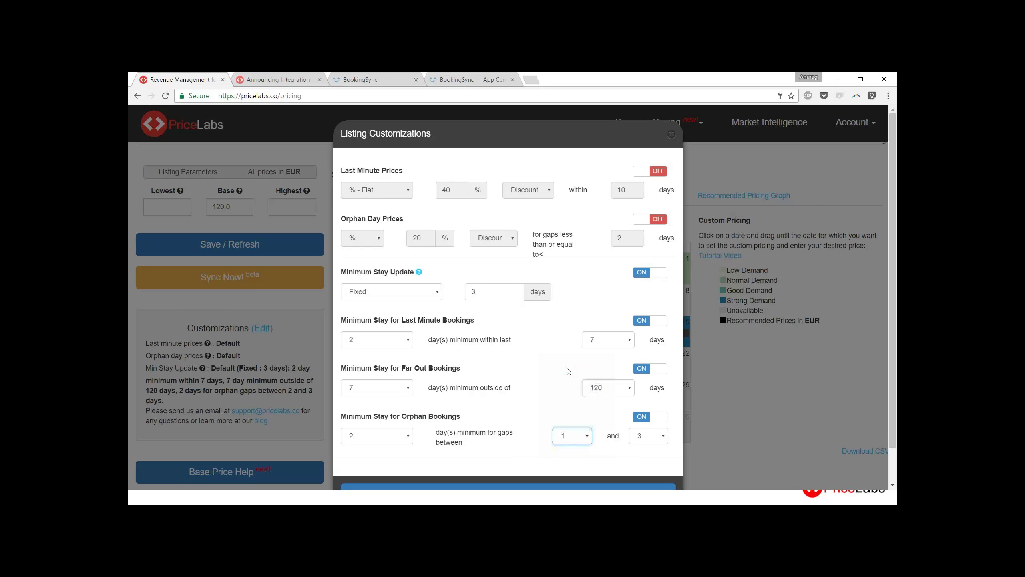
{"action": "left_click", "coordinate": [394, 442]}
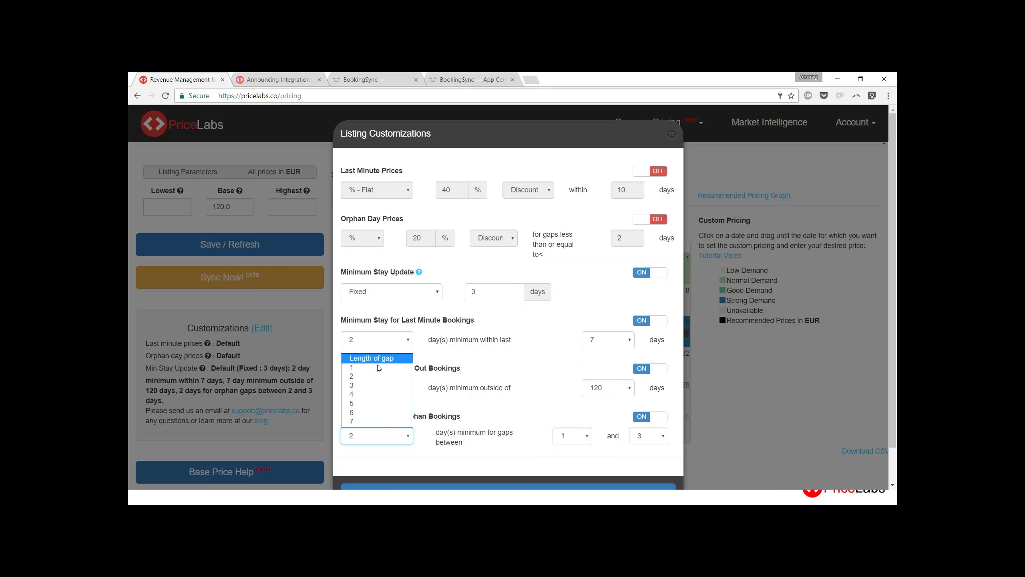
{"action": "left_click", "coordinate": [377, 375]}
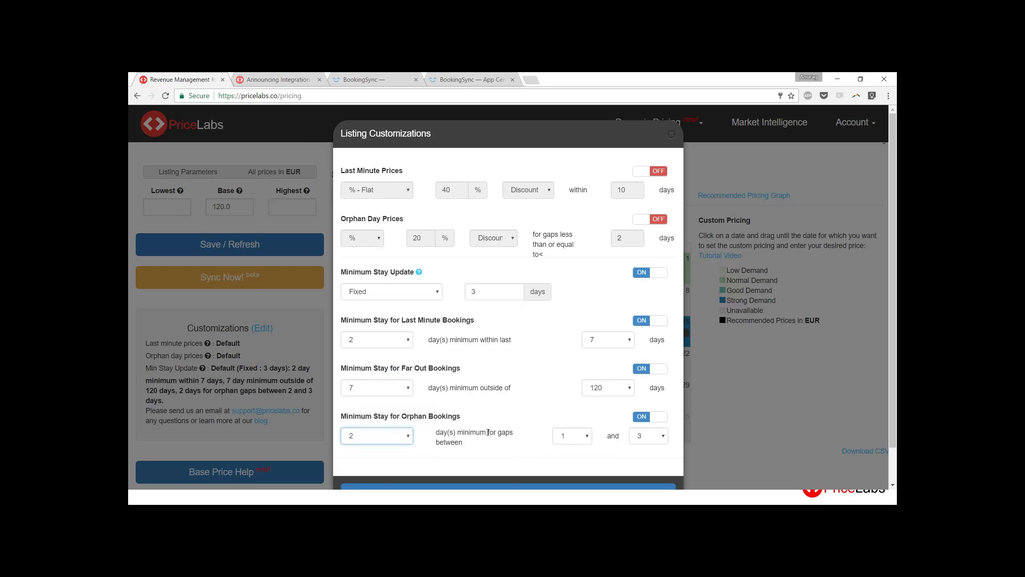
{"action": "left_click", "coordinate": [575, 444]}
{"action": "left_click", "coordinate": [576, 382]}
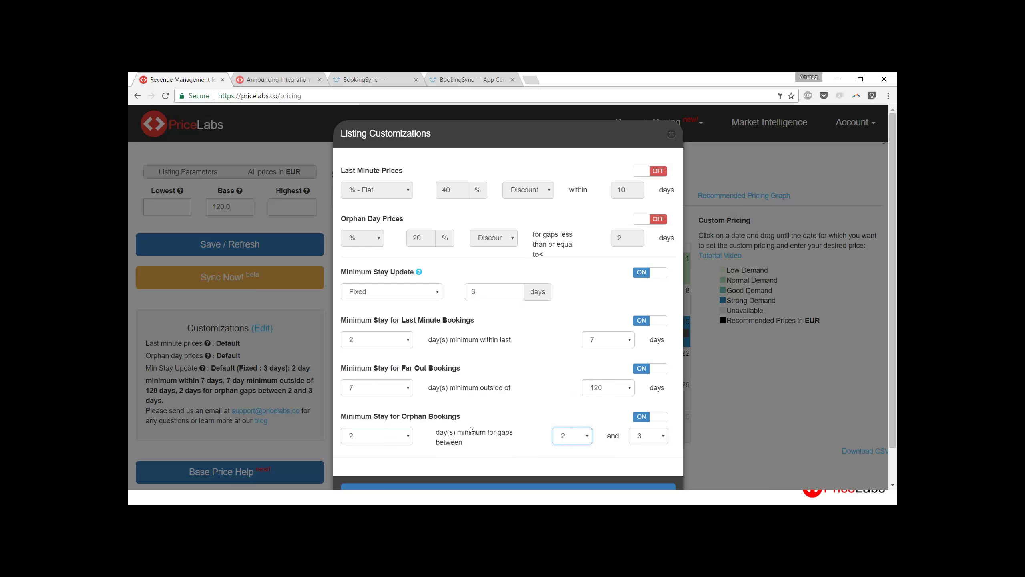
Try Length of gap as the orphan booking minimum for gaps between 1 and 3 days, and close the customizations without saving
{"action": "left_click", "coordinate": [394, 440]}
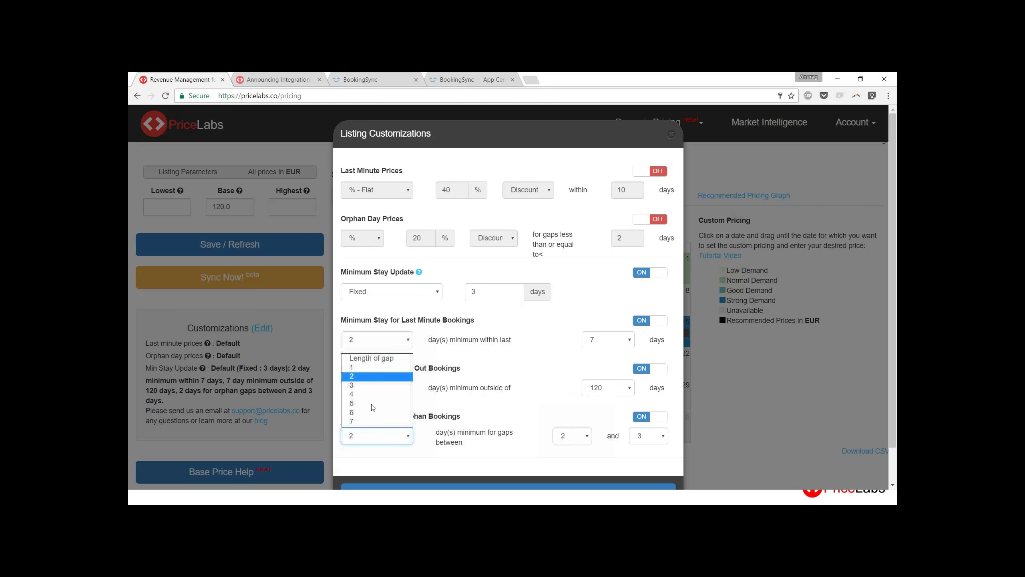
{"action": "left_click", "coordinate": [371, 363]}
{"action": "left_click", "coordinate": [568, 438]}
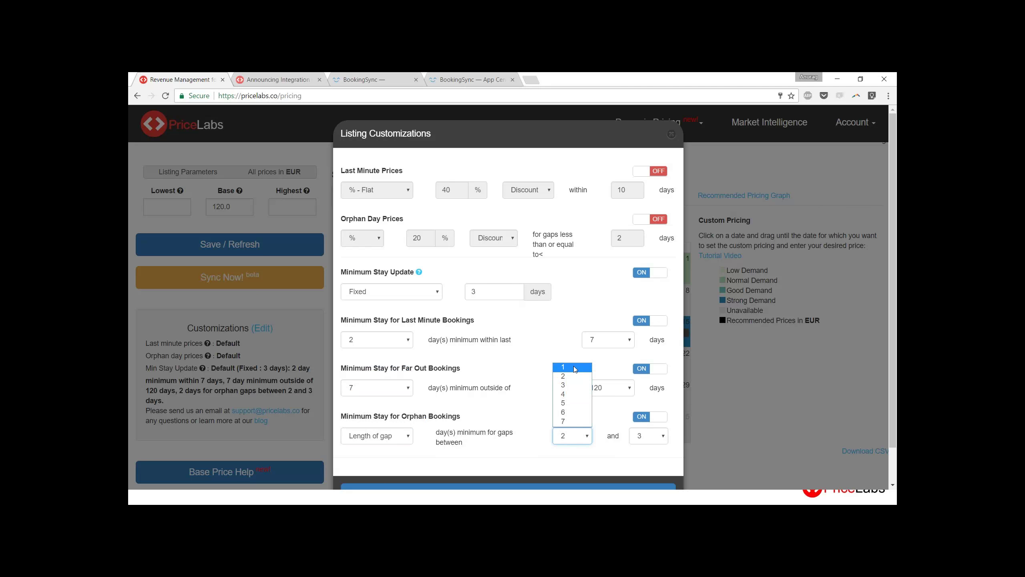
{"action": "left_click", "coordinate": [573, 366]}
{"action": "left_click", "coordinate": [529, 411]}
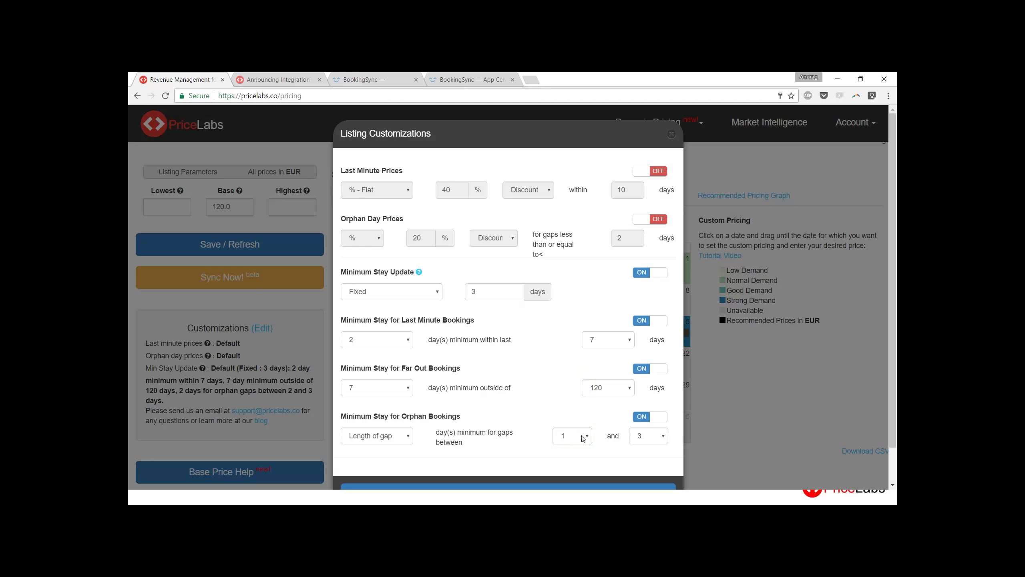
{"action": "left_click", "coordinate": [397, 441]}
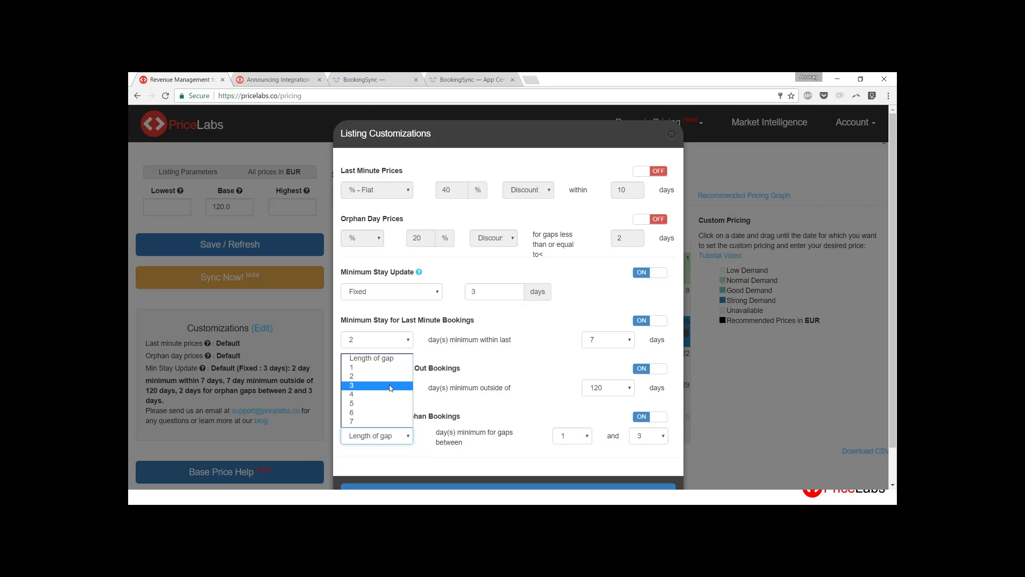
{"action": "left_click", "coordinate": [509, 283]}
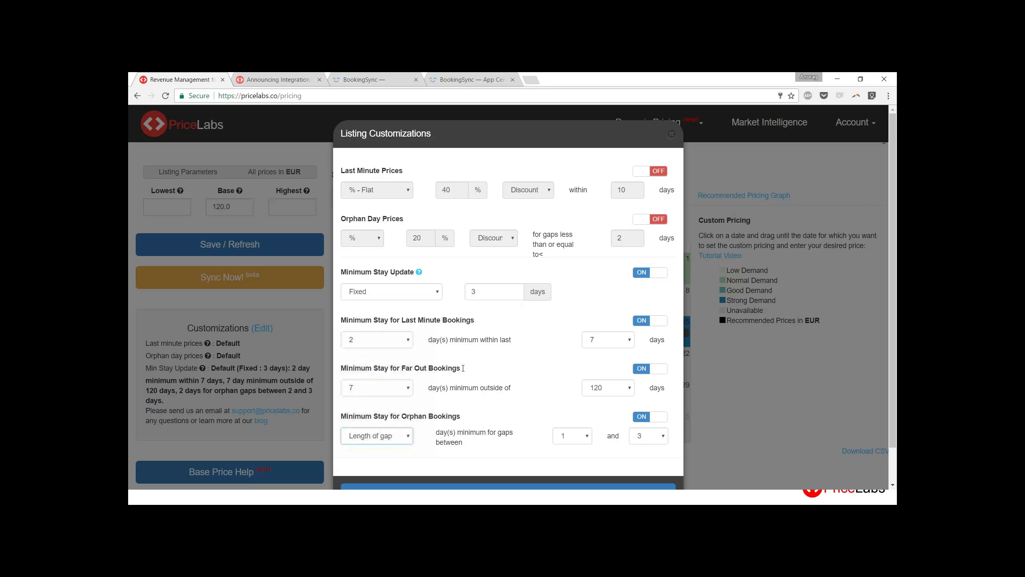
{"action": "left_click", "coordinate": [671, 134]}
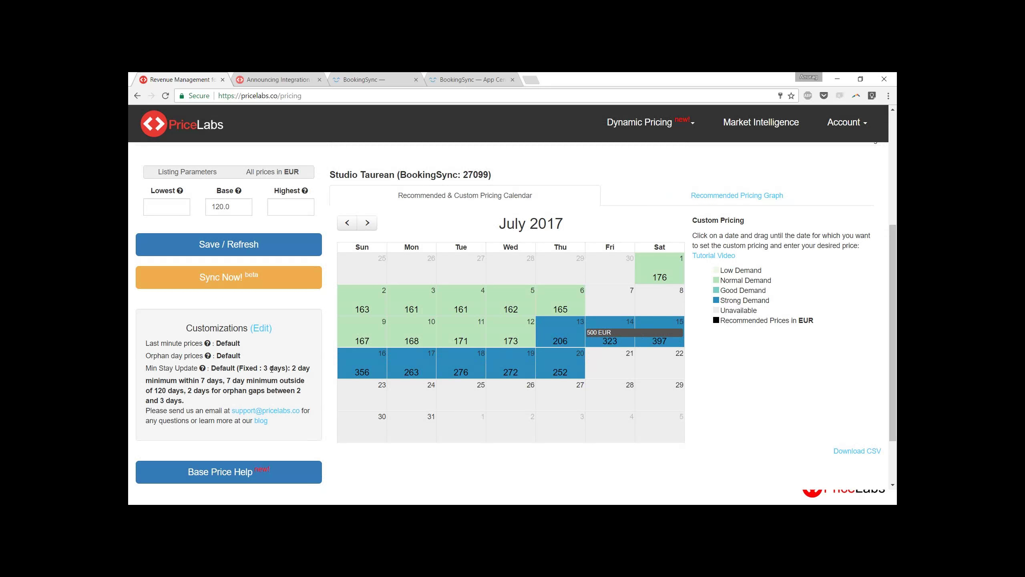
Review the default, last minute, far out and orphan gap minimum stay rules in the customizations summary
{"action": "left_click_drag", "start_coordinate": [267, 368], "coordinate": [215, 367]}
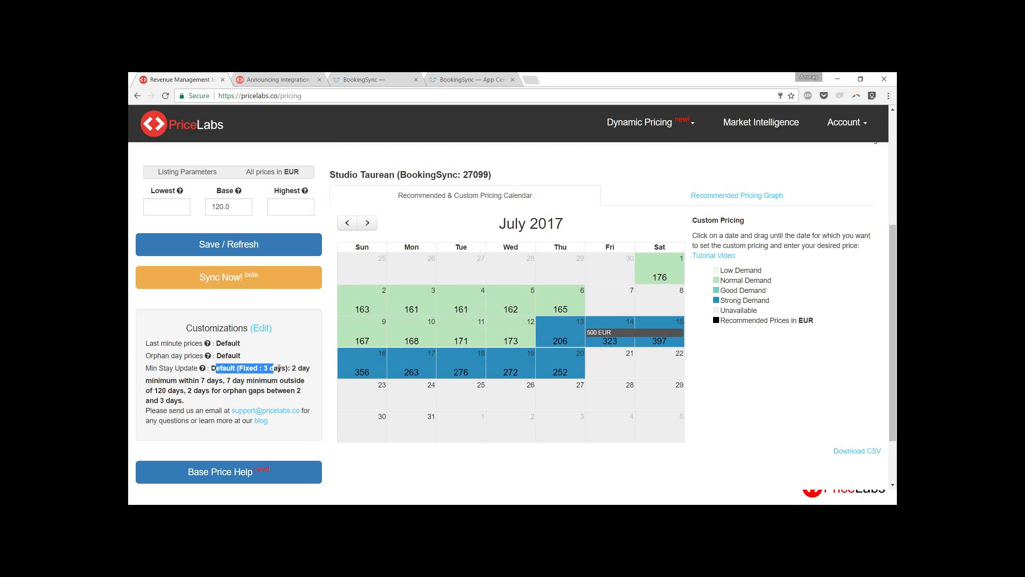
{"action": "left_click", "coordinate": [294, 368]}
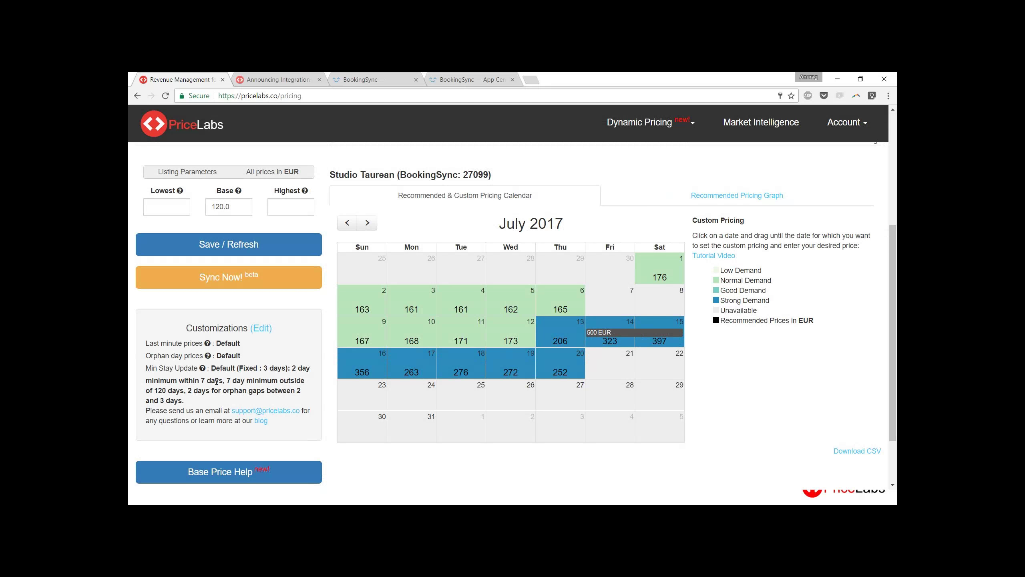
{"action": "left_click_drag", "start_coordinate": [228, 381], "coordinate": [284, 392]}
{"action": "left_click", "coordinate": [189, 392]}
{"action": "left_click", "coordinate": [284, 392]}
Check the minimum stay details of individual dates in the July and August 2017 pricing calendars
{"action": "mouse_move", "coordinate": [579, 380]}
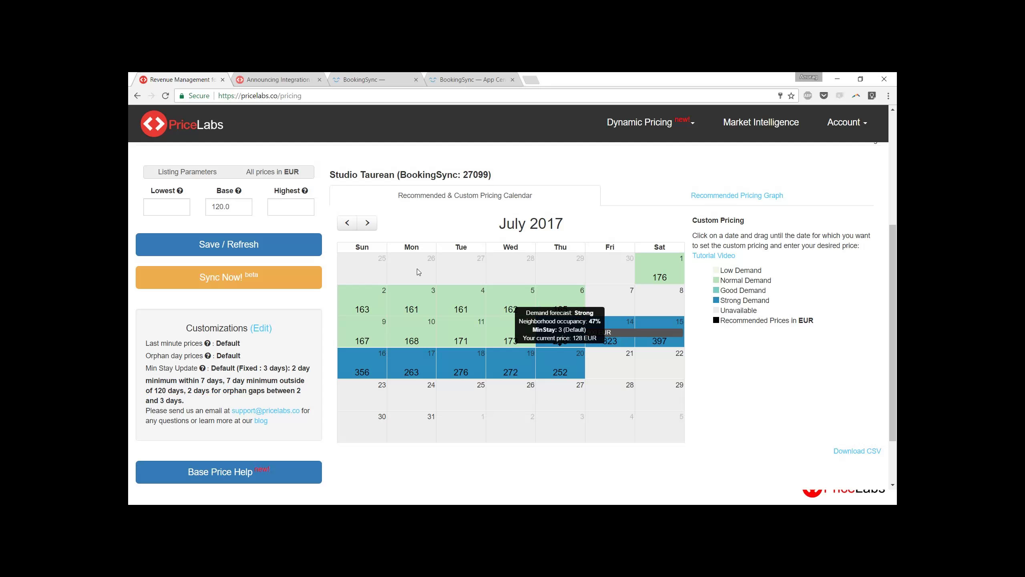
{"action": "left_click", "coordinate": [369, 223]}
{"action": "mouse_move", "coordinate": [552, 394]}
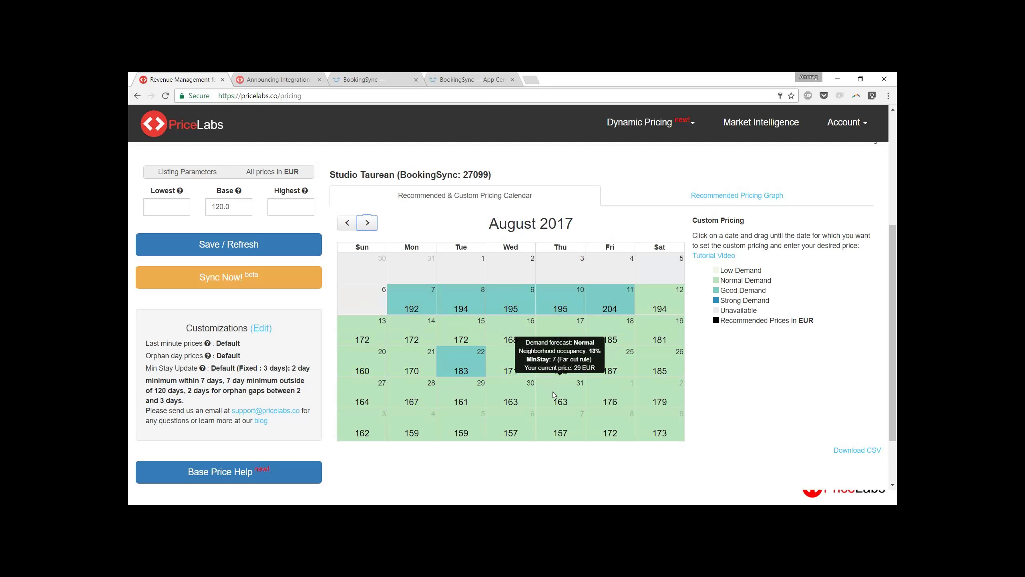
{"action": "left_click", "coordinate": [340, 228]}
{"action": "mouse_move", "coordinate": [462, 309]}
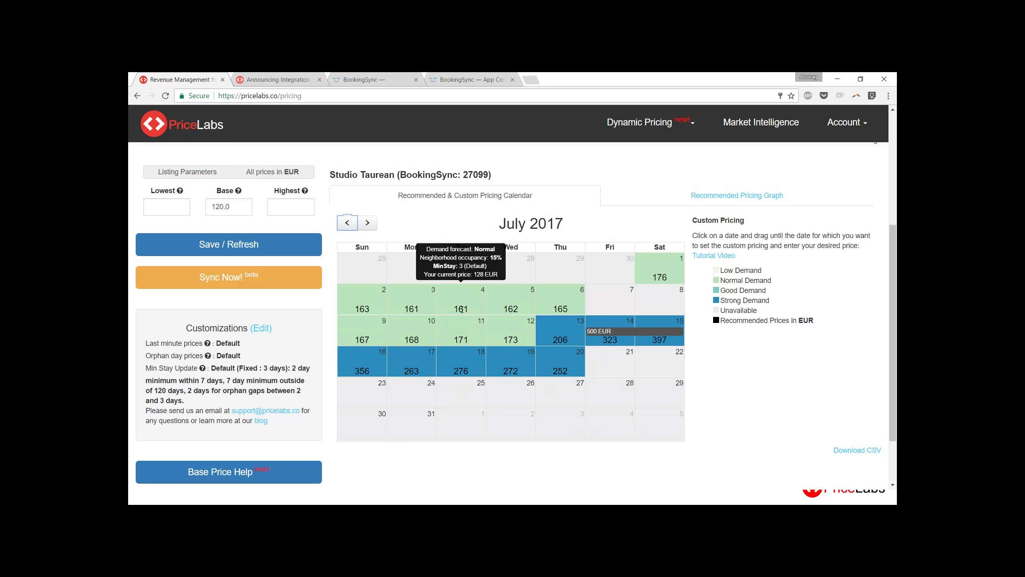
Check the minimum stay of the May 17–18, 2017 gap against the customizations, and view the custom pricing for May 31 to June 3
{"action": "left_click", "coordinate": [347, 224]}
{"action": "left_click", "coordinate": [347, 224]}
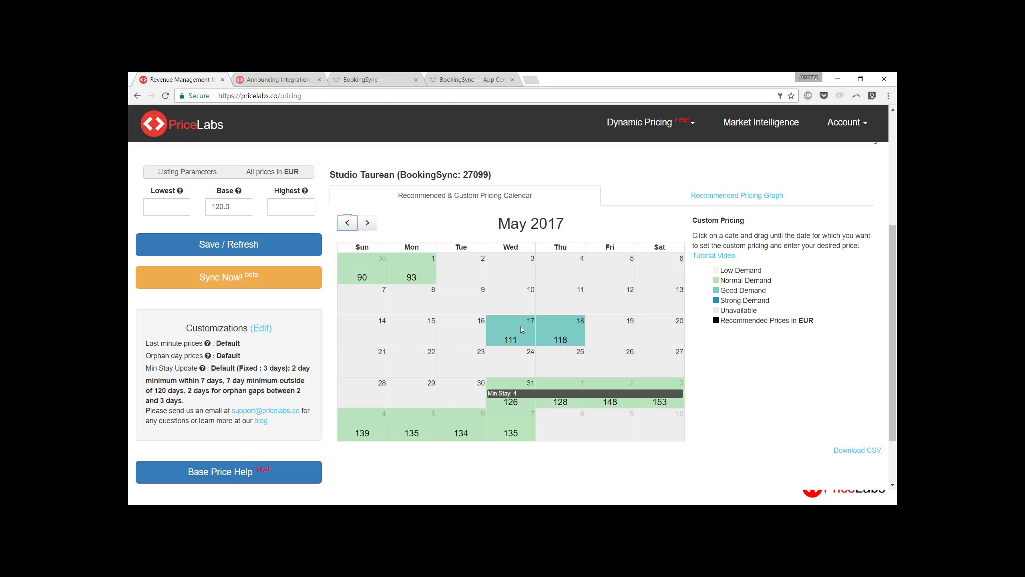
{"action": "mouse_move", "coordinate": [545, 334]}
{"action": "left_click_drag", "start_coordinate": [189, 390], "coordinate": [197, 401]}
{"action": "left_click", "coordinate": [196, 402]}
{"action": "left_click", "coordinate": [599, 399]}
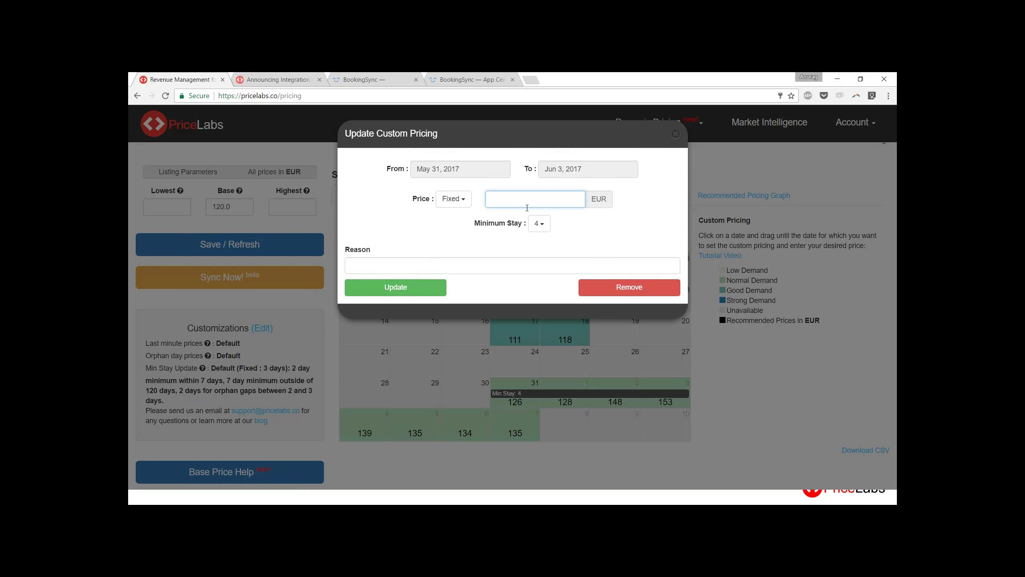
{"action": "left_click", "coordinate": [675, 135]}
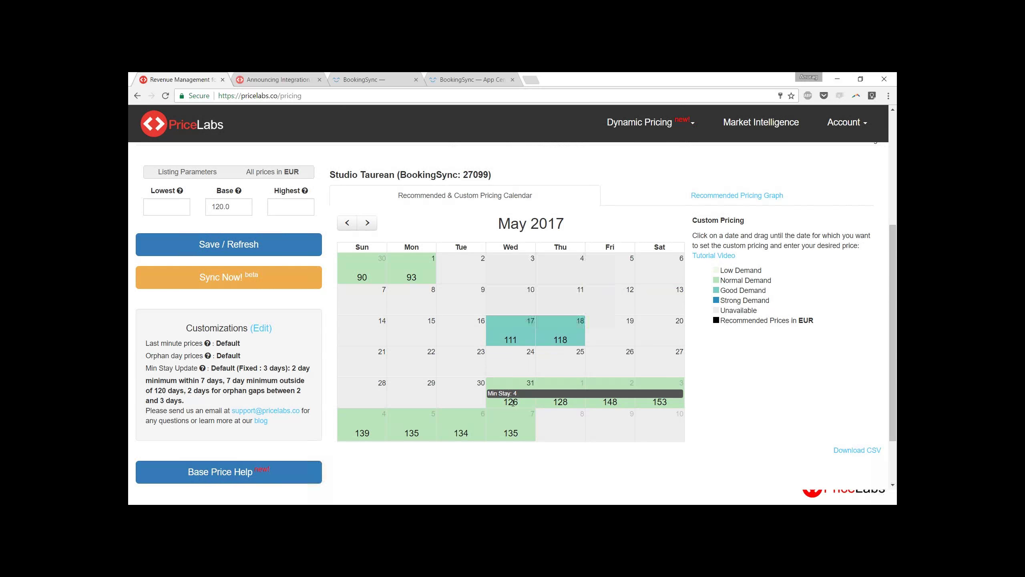
Save and refresh the listing's prices, and check the custom minimum stay override on May 31 to June 3, 2017
{"action": "mouse_move", "coordinate": [513, 403]}
{"action": "left_click", "coordinate": [263, 241]}
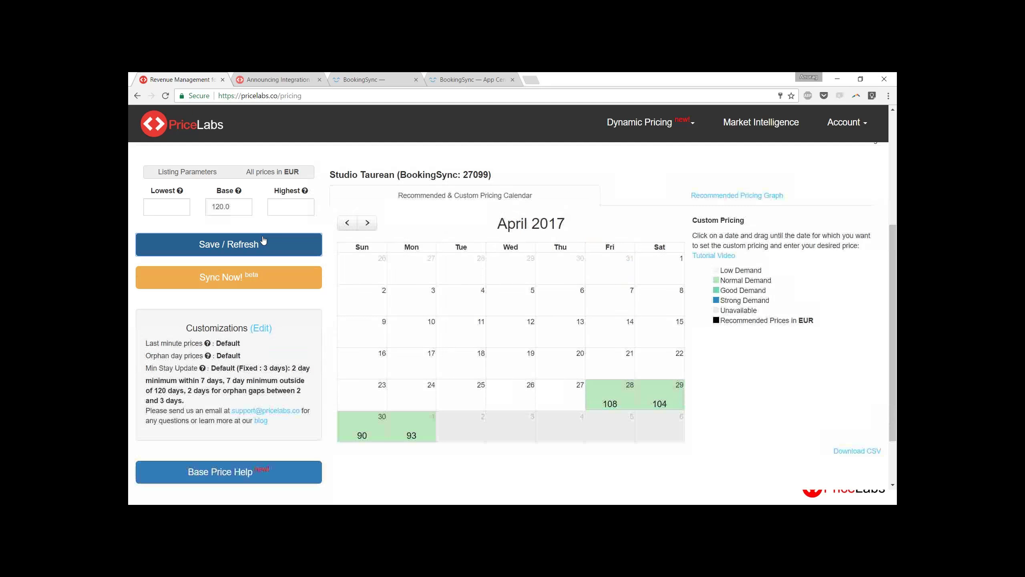
{"action": "left_click", "coordinate": [367, 223]}
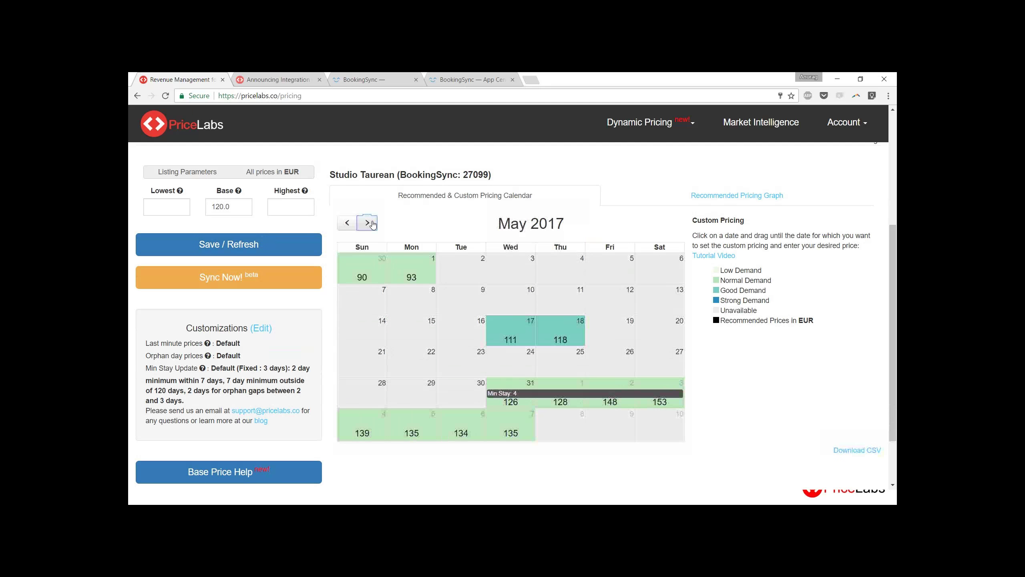
{"action": "mouse_move", "coordinate": [519, 403]}
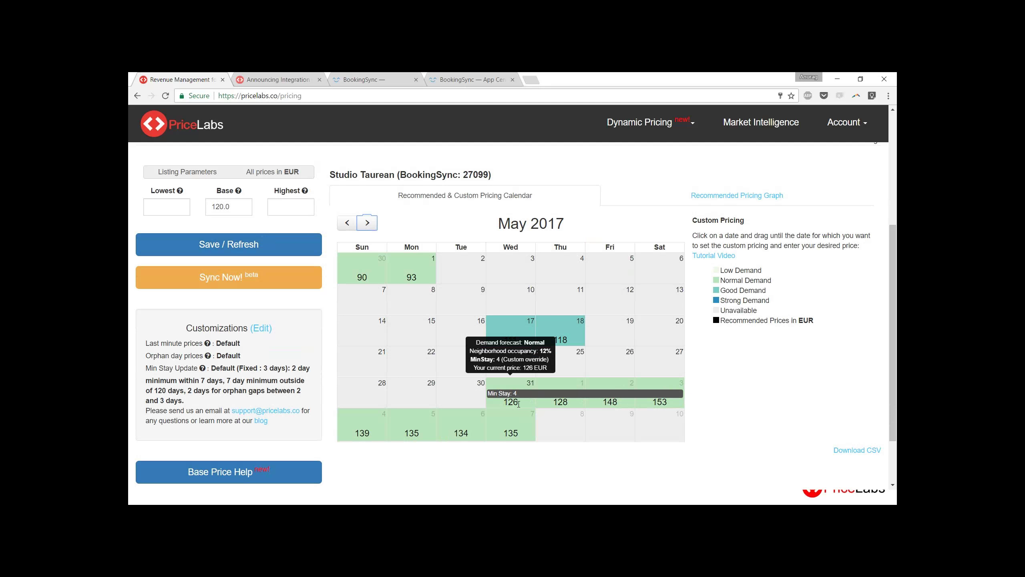
{"action": "mouse_move", "coordinate": [518, 429]}
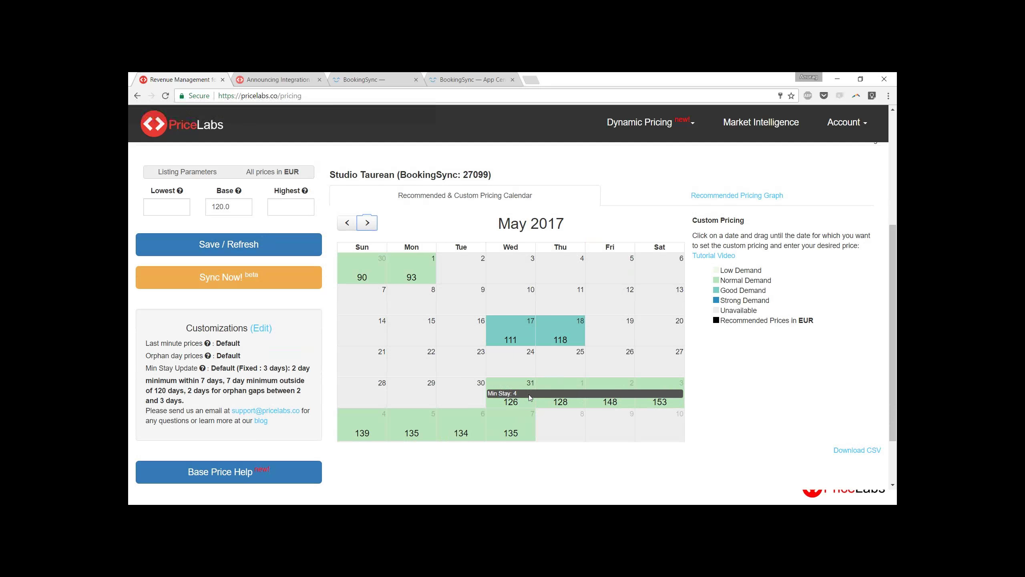
{"action": "left_click", "coordinate": [529, 395]}
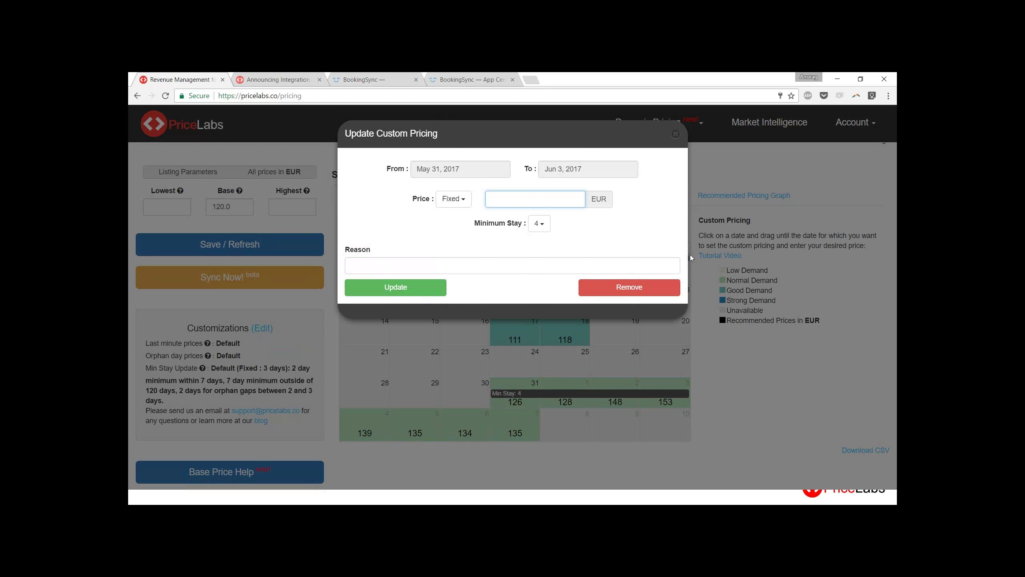
{"action": "left_click", "coordinate": [676, 135]}
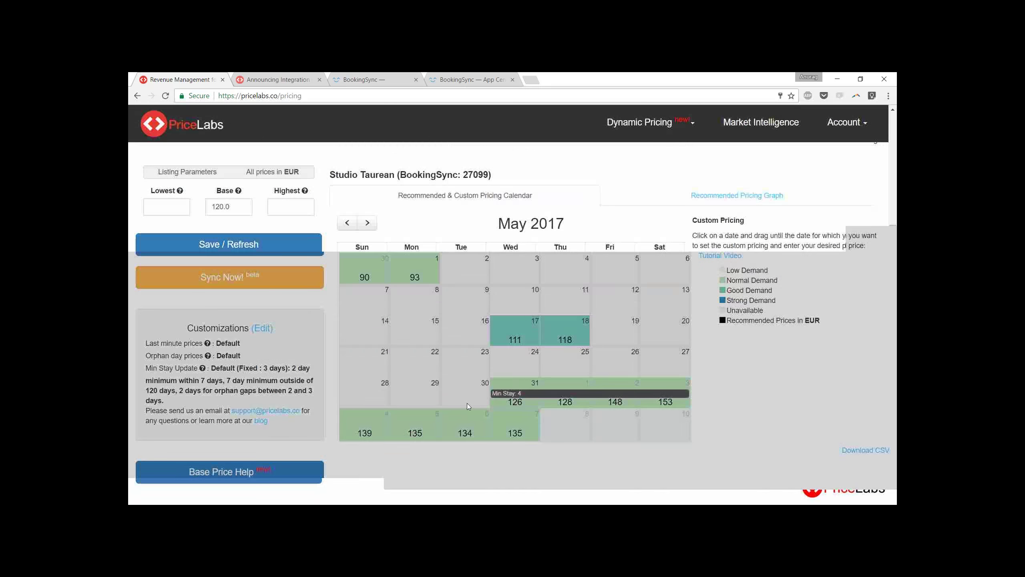
Set the custom price for May 31 to June 3, 2017 to 50 as % of Recommended Price, and update the override
{"action": "mouse_move", "coordinate": [514, 406]}
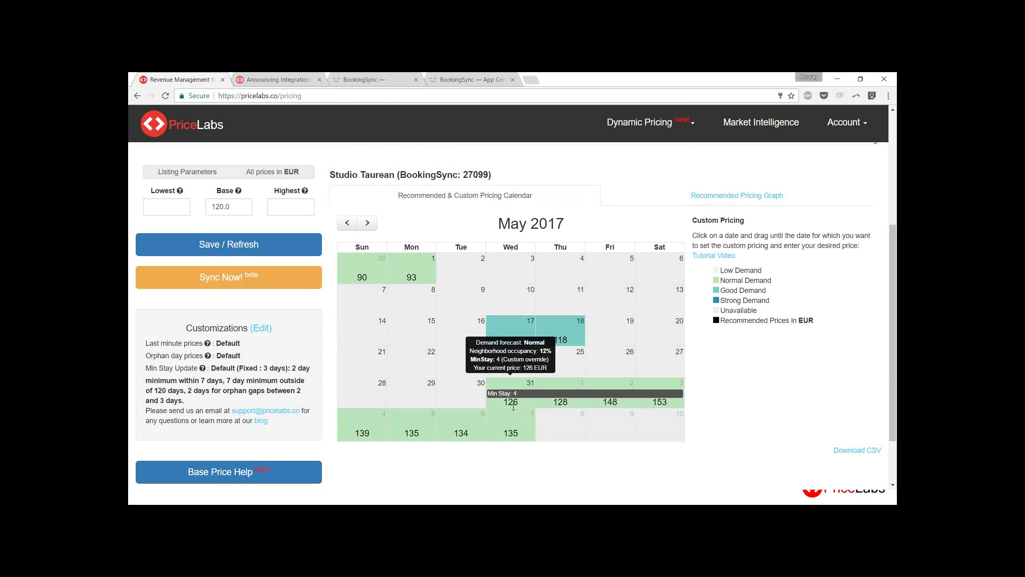
{"action": "left_click", "coordinate": [511, 377]}
{"action": "left_click", "coordinate": [464, 202]}
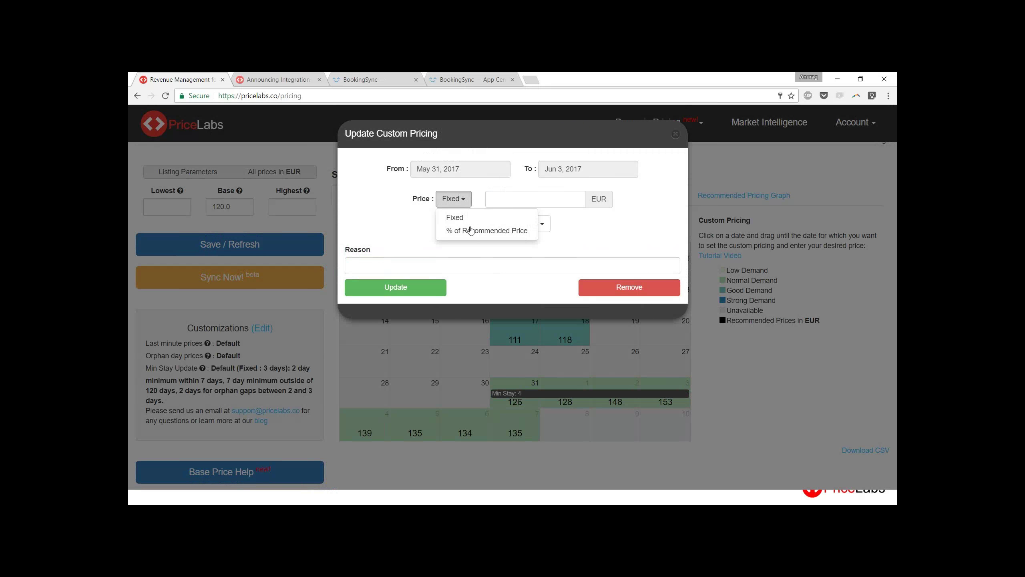
{"action": "left_click", "coordinate": [472, 232]}
{"action": "left_click", "coordinate": [569, 200]}
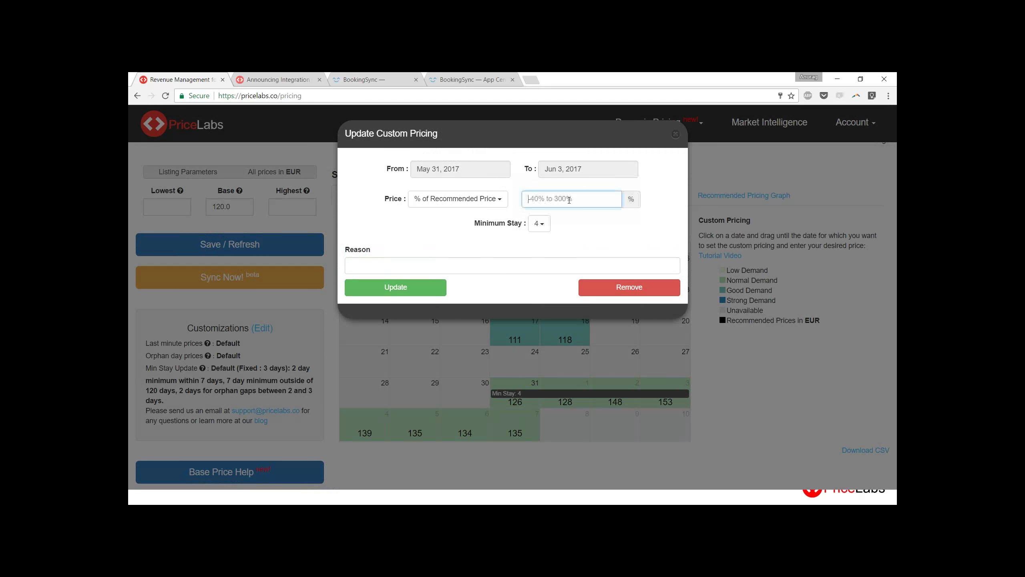
{"action": "type", "text": "50"}
{"action": "left_click", "coordinate": [407, 291]}
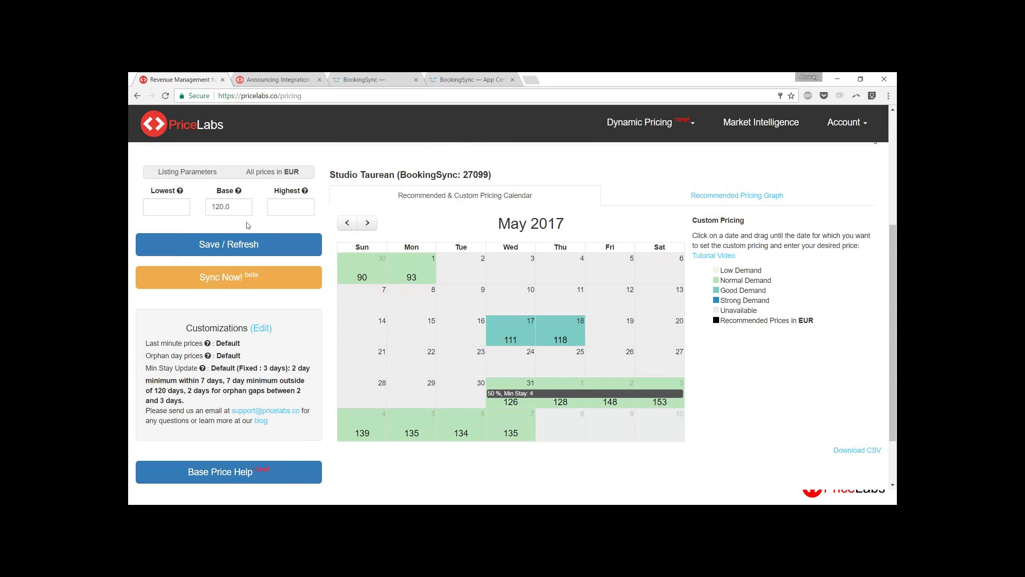
Save and refresh the listing with the percentage override, and check the recalculated prices from May 31, 2017
{"action": "left_click", "coordinate": [250, 244]}
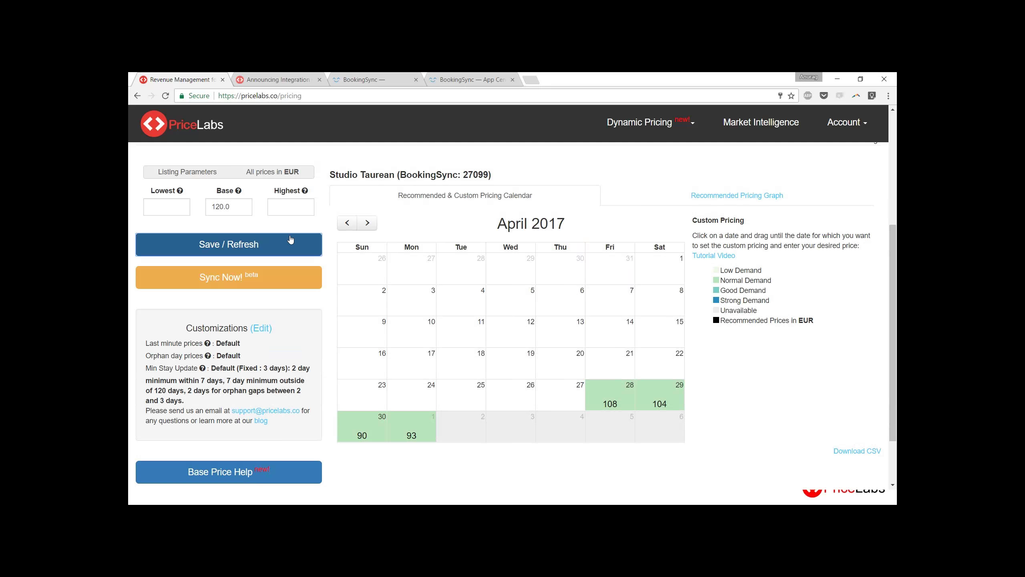
{"action": "left_click", "coordinate": [366, 224]}
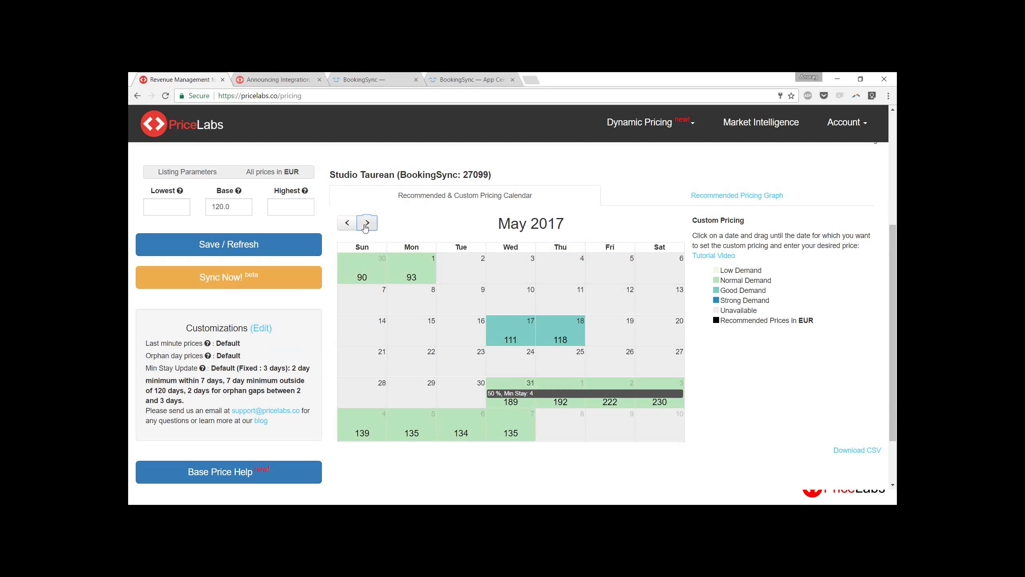
{"action": "mouse_move", "coordinate": [507, 402]}
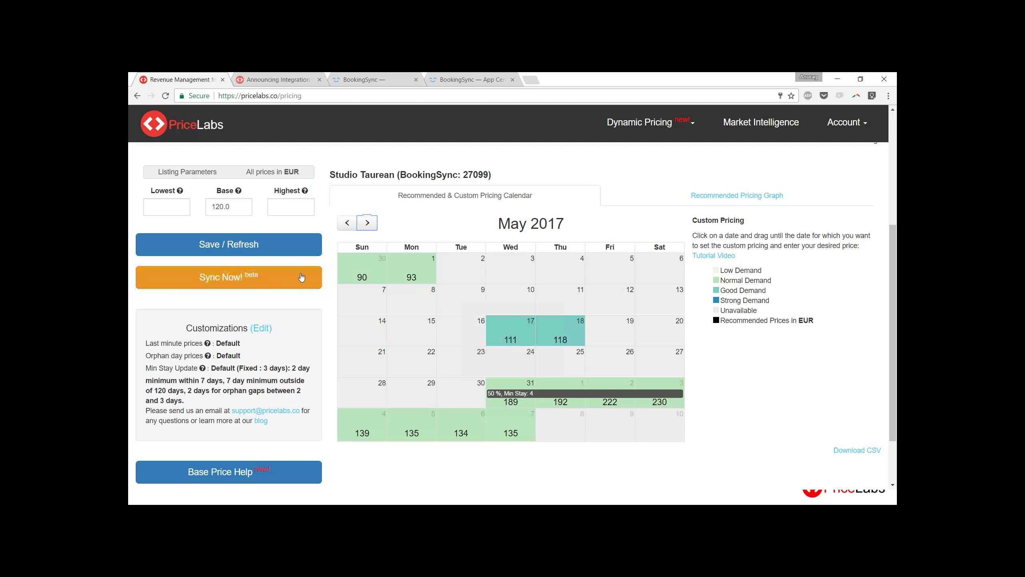
Review the base price, customizations, listings table and the June and July 2017 pricing calendars of Studio Taurean
{"action": "left_click", "coordinate": [235, 208]}
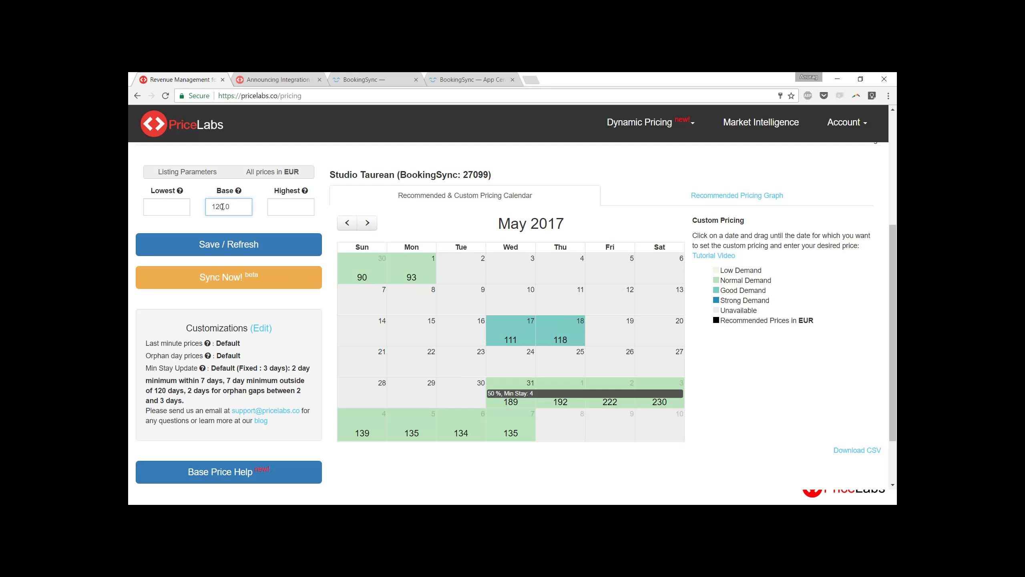
{"action": "left_click", "coordinate": [209, 345]}
{"action": "scroll", "coordinate": [646, 251], "scroll_direction": "up", "scroll_amount": 5}
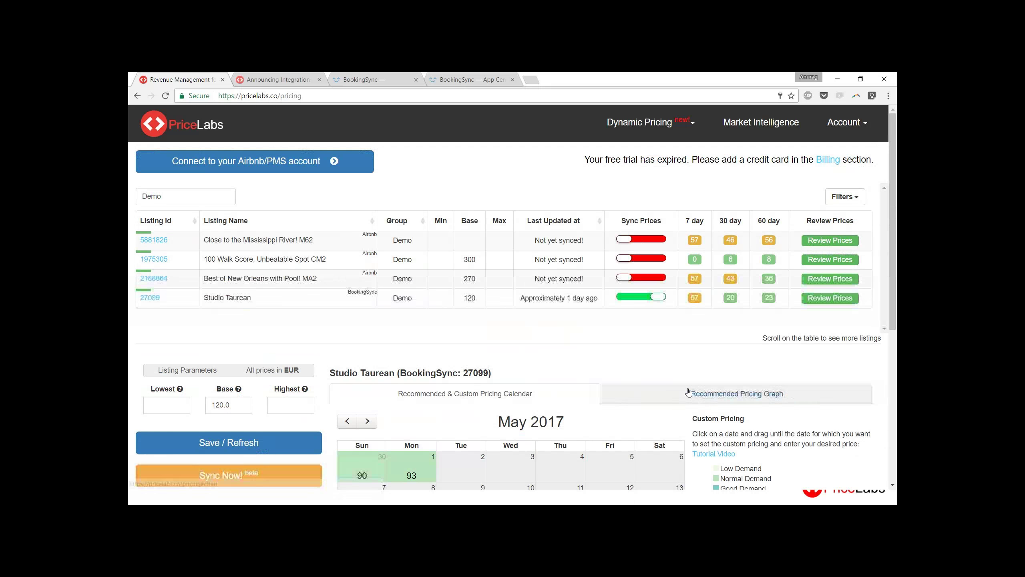
{"action": "scroll", "coordinate": [689, 391], "scroll_direction": "down", "scroll_amount": 3}
{"action": "scroll", "coordinate": [689, 391], "scroll_direction": "down", "scroll_amount": 2}
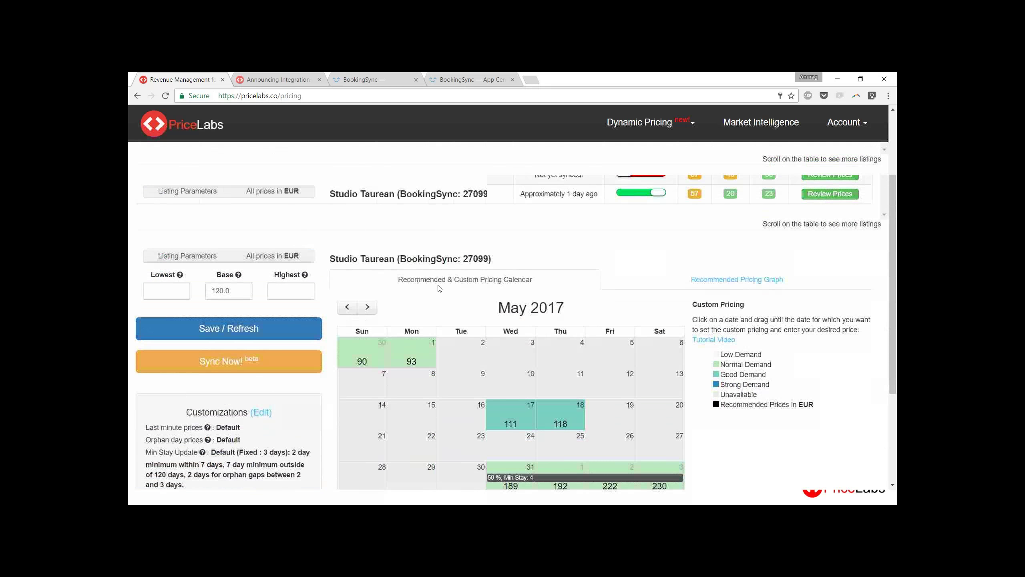
{"action": "left_click", "coordinate": [366, 243]}
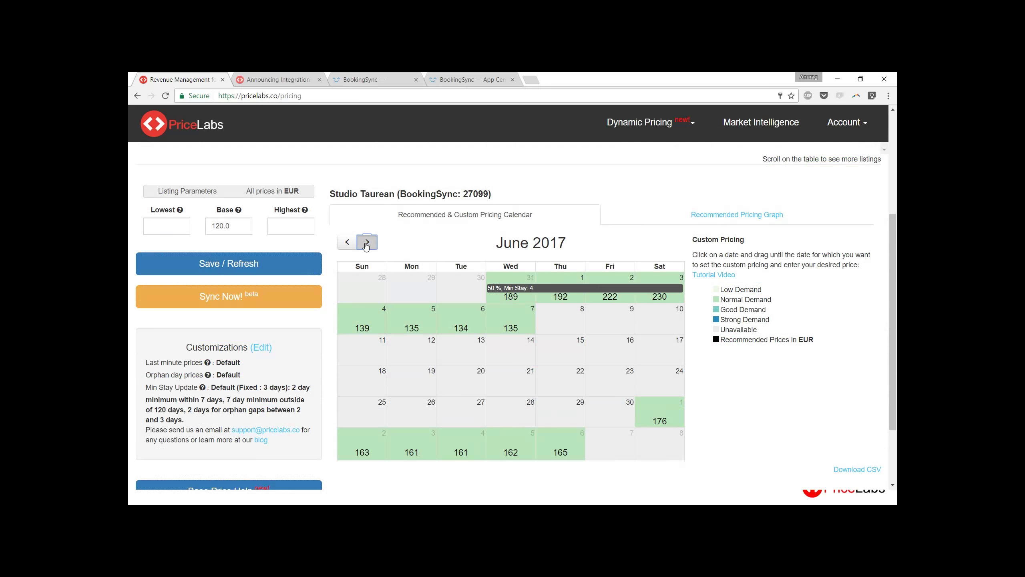
{"action": "left_click", "coordinate": [367, 243]}
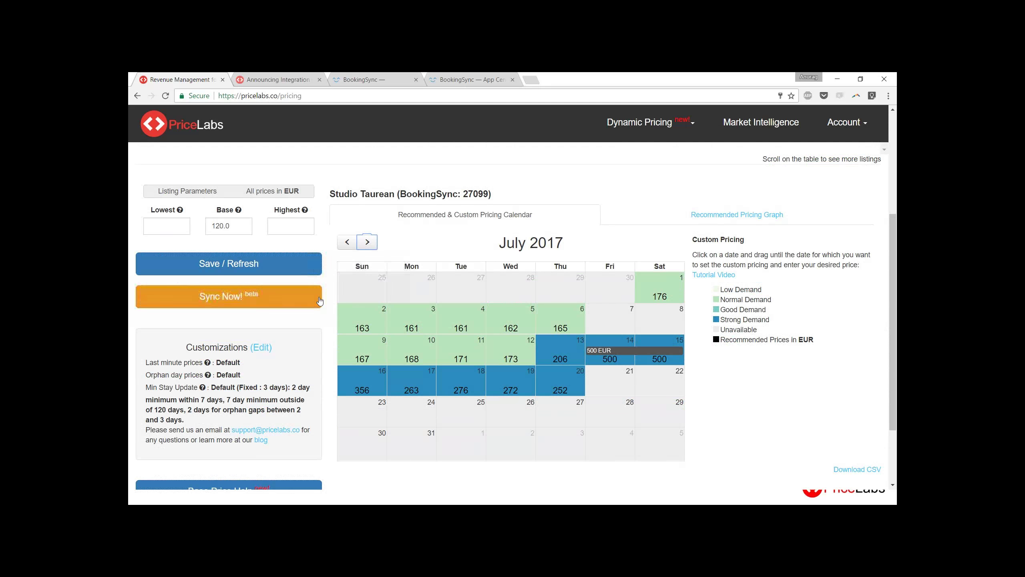
Turn Sync Prices for Studio Taurean off and back on, and locate the immediate sync option
{"action": "scroll", "coordinate": [636, 266], "scroll_direction": "up", "scroll_amount": 3}
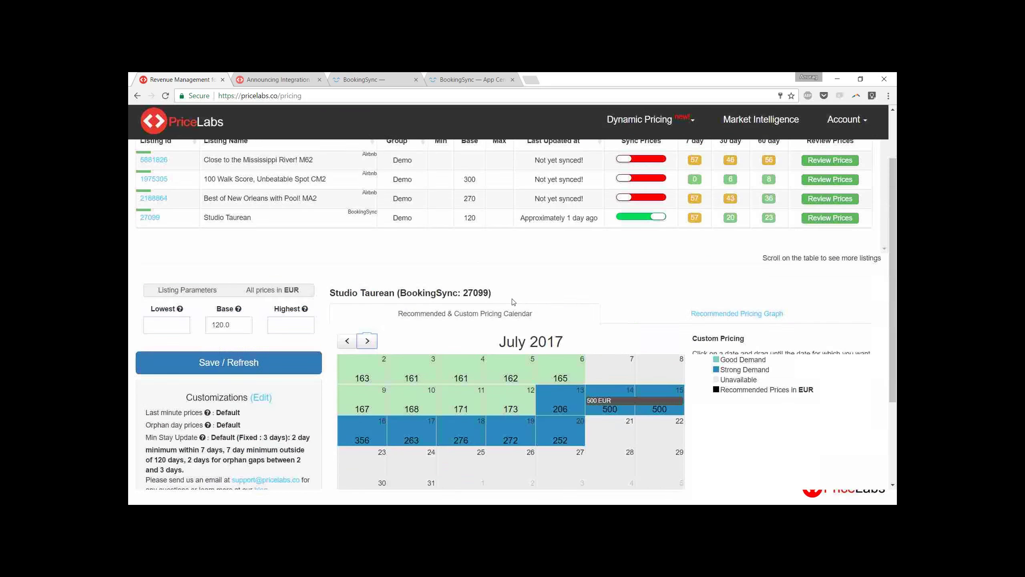
{"action": "left_click", "coordinate": [634, 255]}
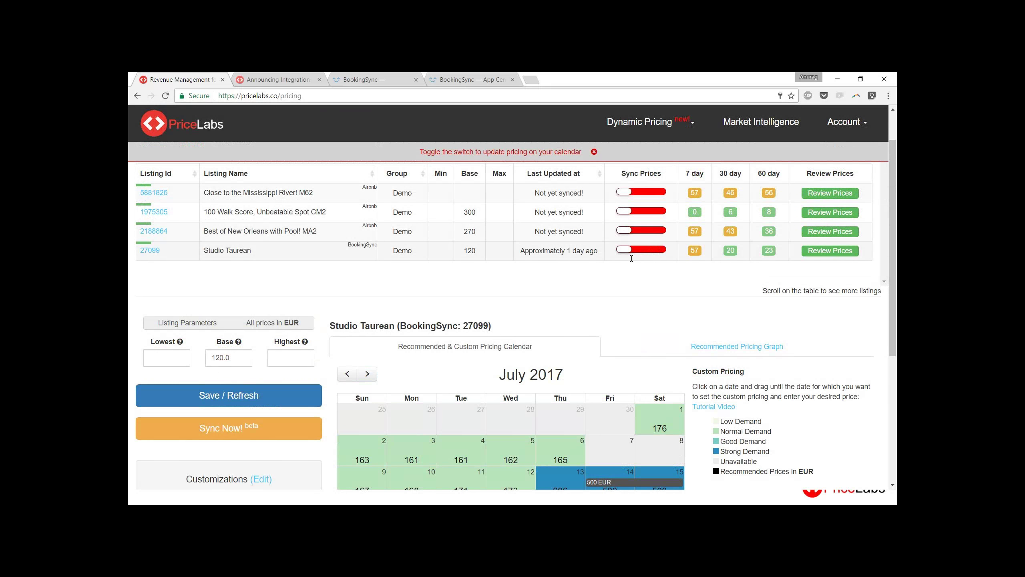
{"action": "left_click", "coordinate": [662, 253]}
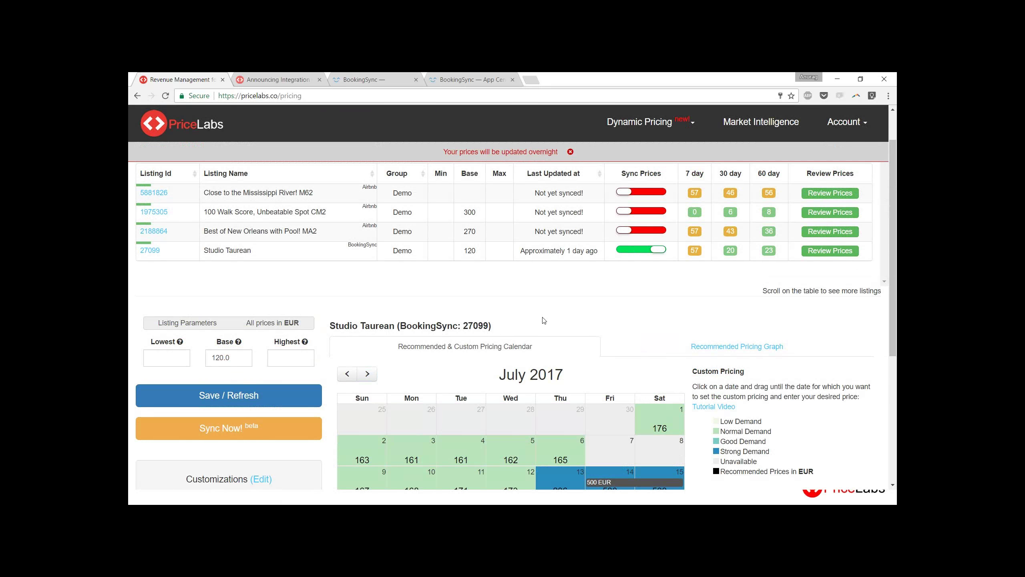
{"action": "scroll", "coordinate": [543, 320], "scroll_direction": "down", "scroll_amount": 4}
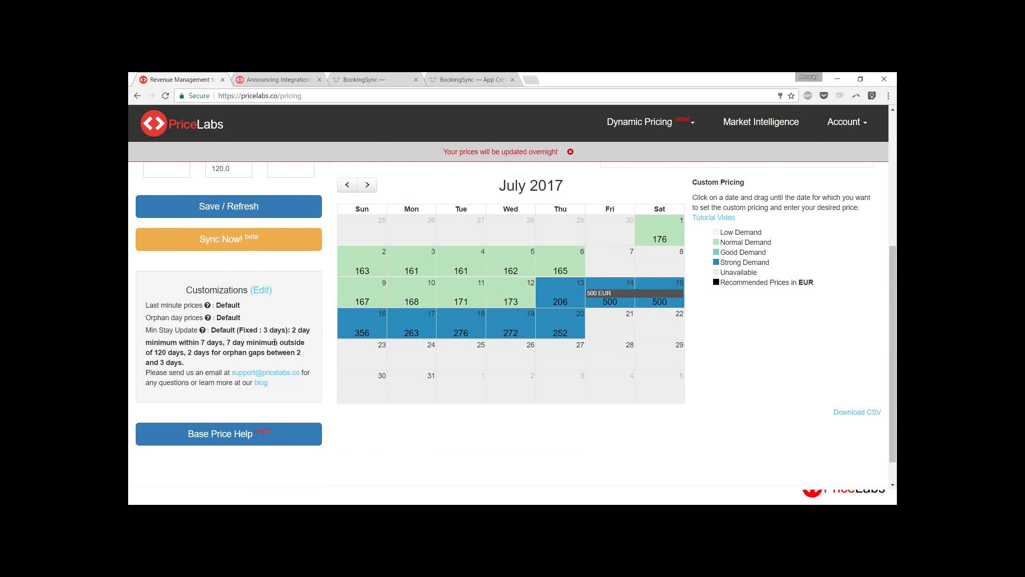
{"action": "scroll", "coordinate": [274, 342], "scroll_direction": "up", "scroll_amount": 1}
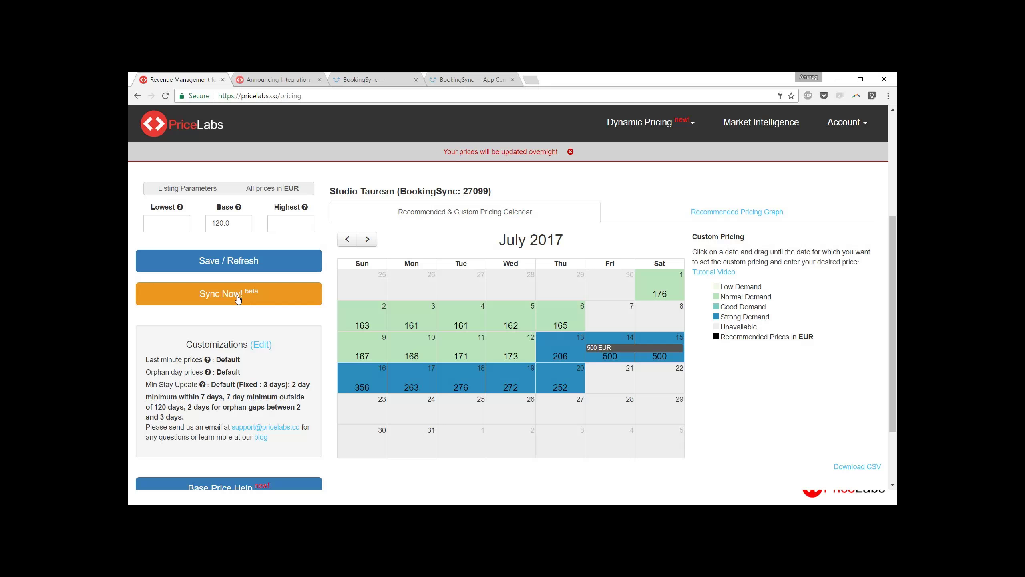
Switch to BookingSync by opening the Studio Taurean rental from the PriceLabs listings table, and show its Rates section
{"action": "left_click", "coordinate": [387, 78]}
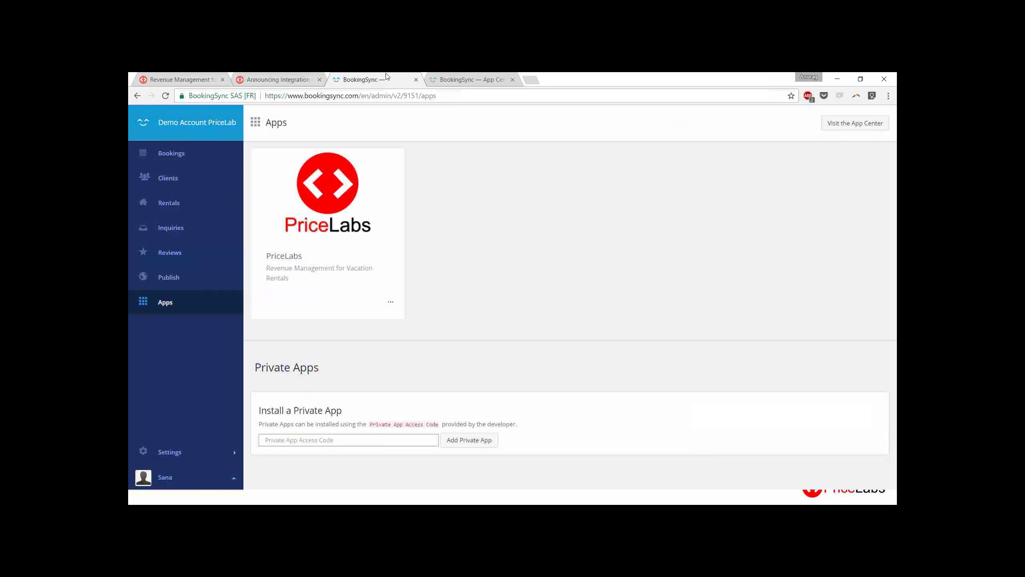
{"action": "left_click", "coordinate": [197, 79]}
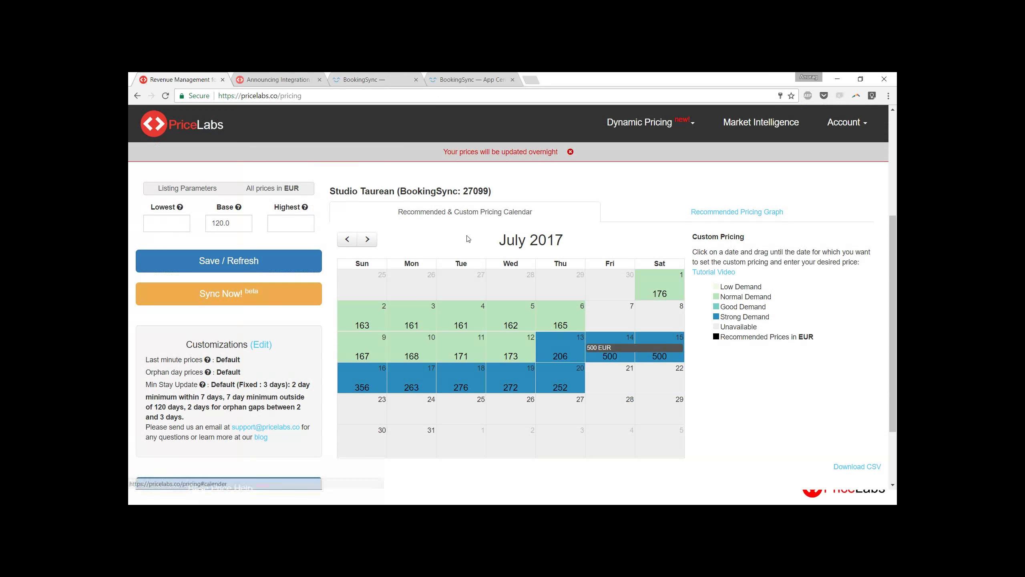
{"action": "scroll", "coordinate": [147, 302], "scroll_direction": "up", "scroll_amount": 4}
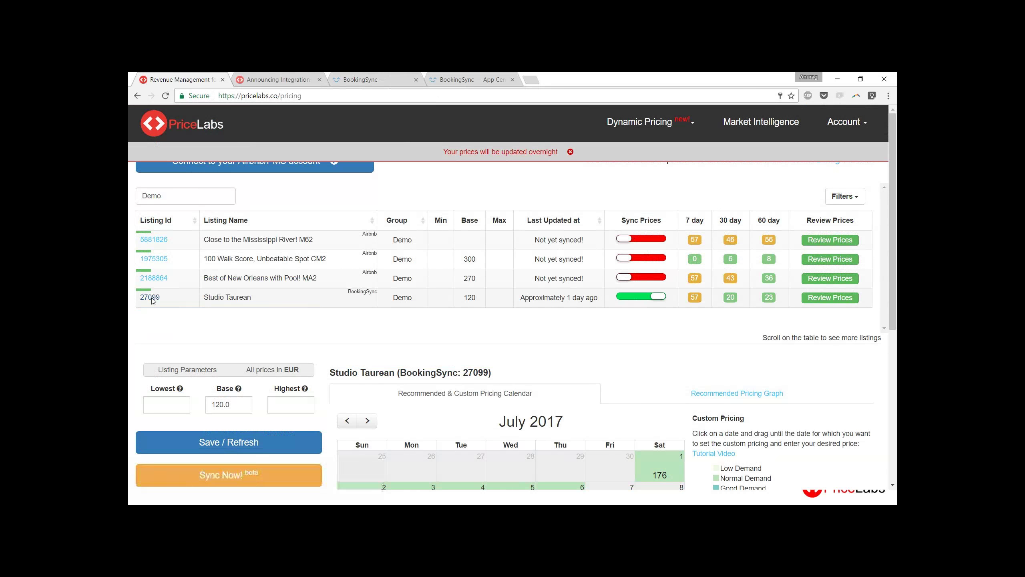
{"action": "left_click", "coordinate": [152, 299]}
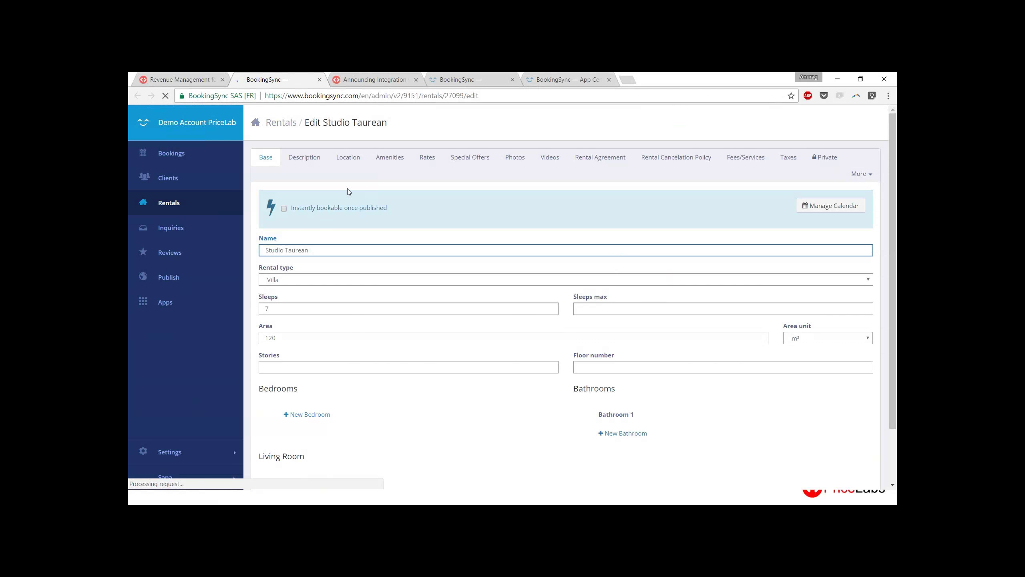
{"action": "left_click", "coordinate": [428, 157]}
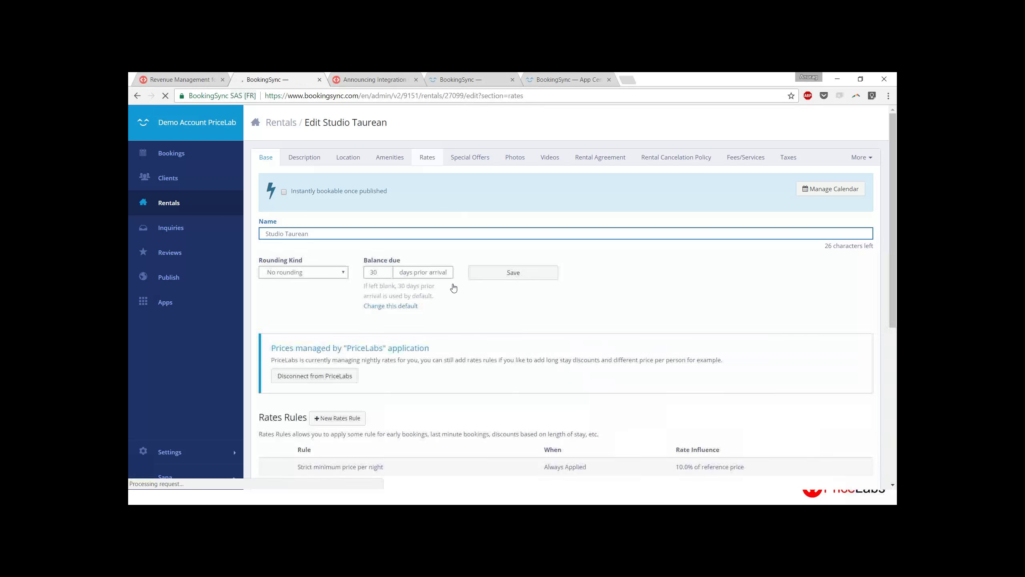
Examine the nightly prices and minimum nights in the April and May 2017 rates calendar at a larger size
{"action": "scroll", "coordinate": [480, 311], "scroll_direction": "down", "scroll_amount": 3}
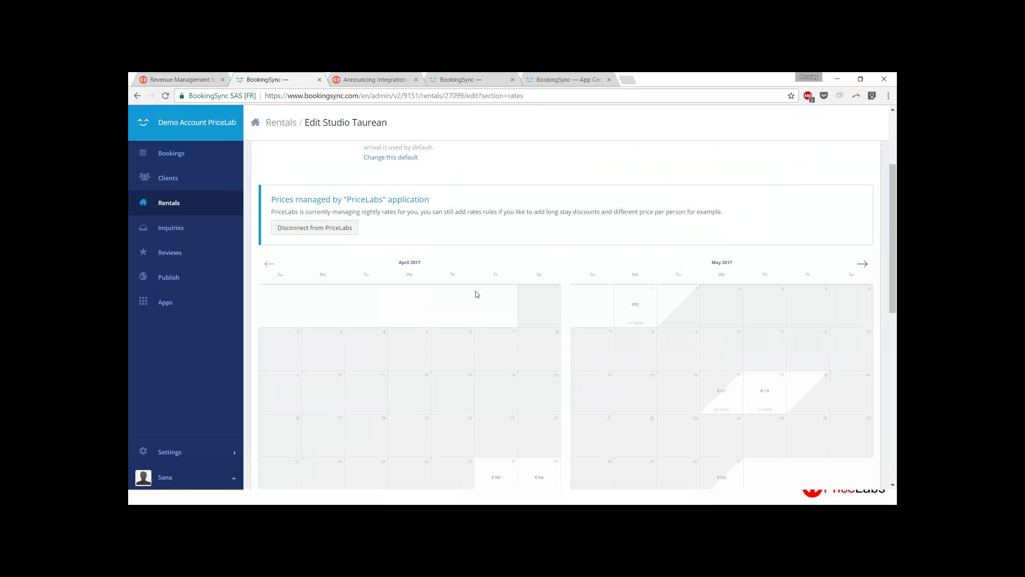
{"action": "scroll", "coordinate": [476, 294], "scroll_direction": "down", "scroll_amount": 1}
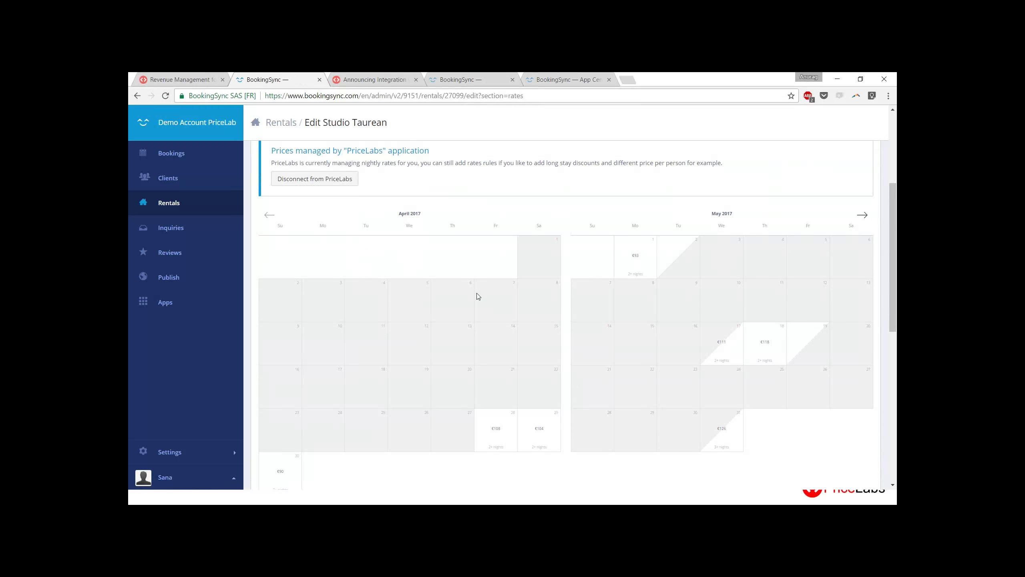
{"action": "scroll", "coordinate": [495, 441], "scroll_direction": "down", "scroll_amount": 1}
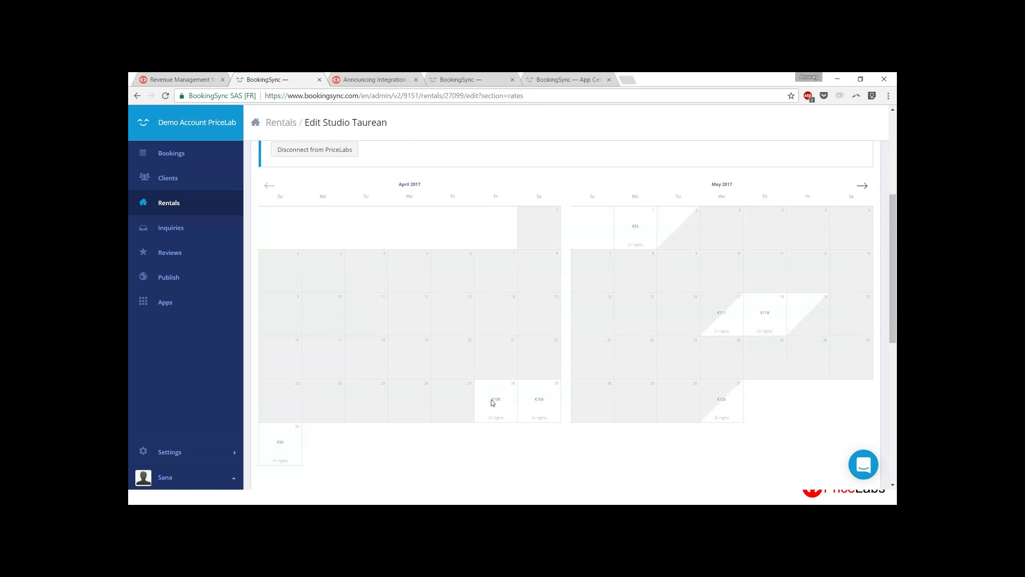
{"action": "key", "text": "ctrl+plus"}
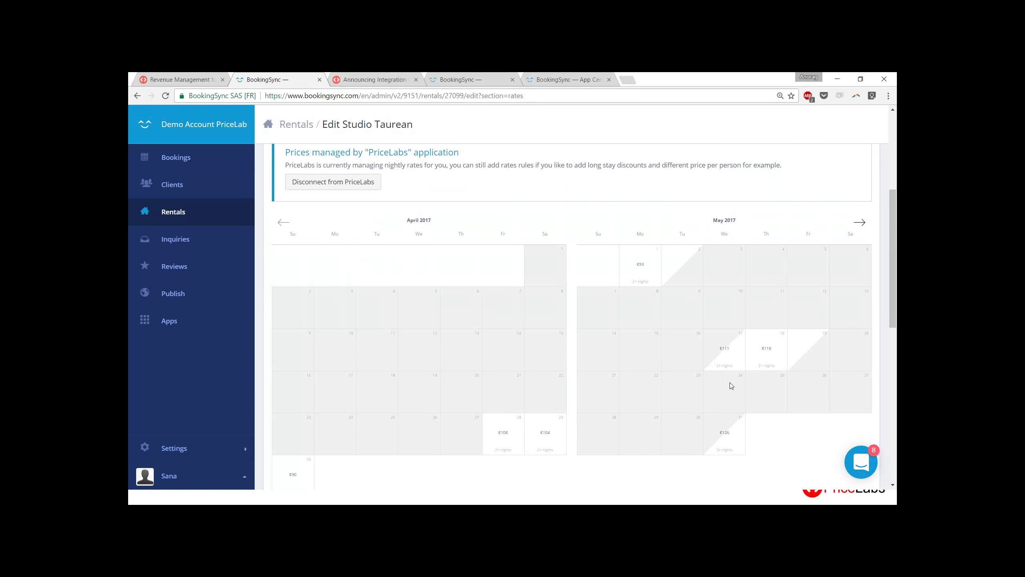
Show the June and July 2017 nightly rates and minimum nights in the BookingSync rates calendar
{"action": "left_click_drag", "start_coordinate": [719, 367], "coordinate": [778, 364]}
{"action": "left_click", "coordinate": [779, 366]}
{"action": "left_click", "coordinate": [861, 226]}
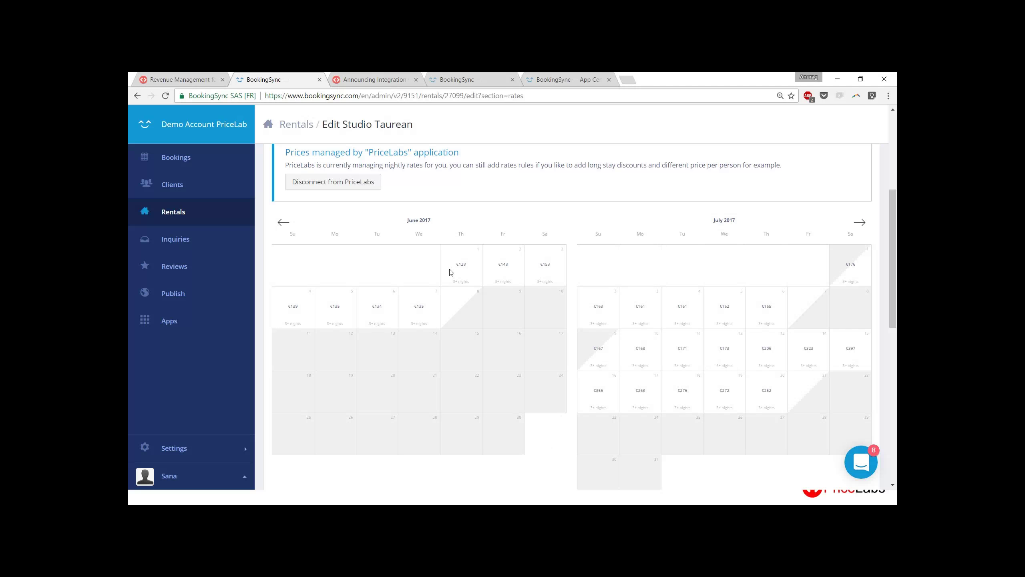
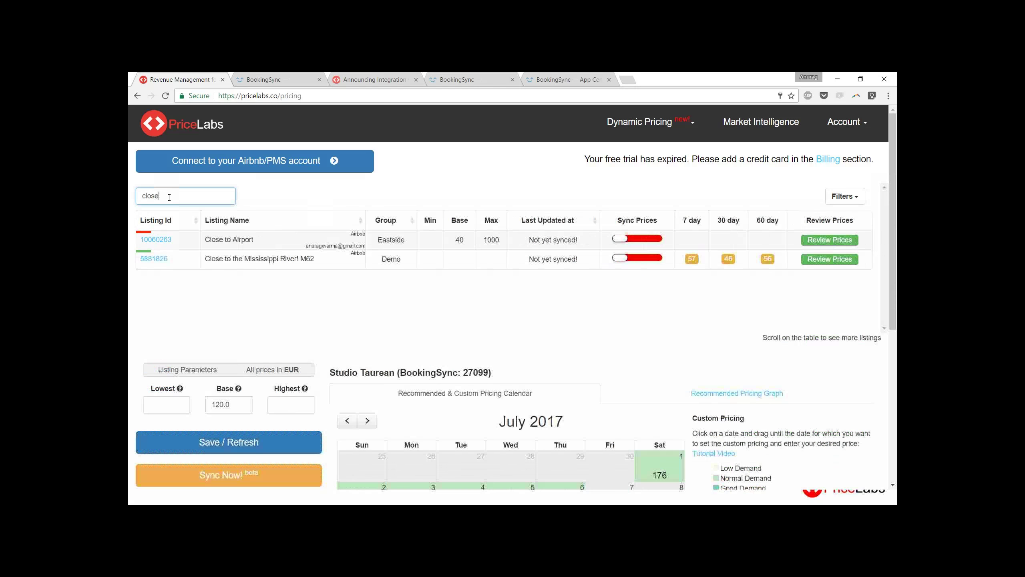
Search the PriceLabs listings table for "demo"
{"action": "key", "text": "BackSpace"}
{"action": "double_click", "coordinate": [179, 196]}
{"action": "type", "text": "demo"}
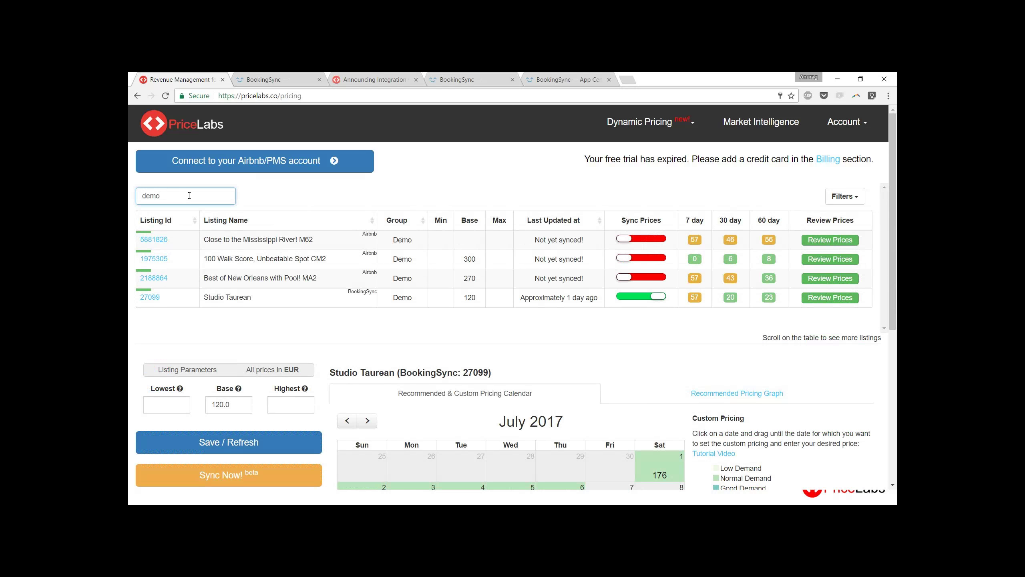
{"action": "left_click", "coordinate": [458, 198]}
Open the account-level customization settings for Bookingsync on the Customizations page
{"action": "left_click", "coordinate": [648, 129]}
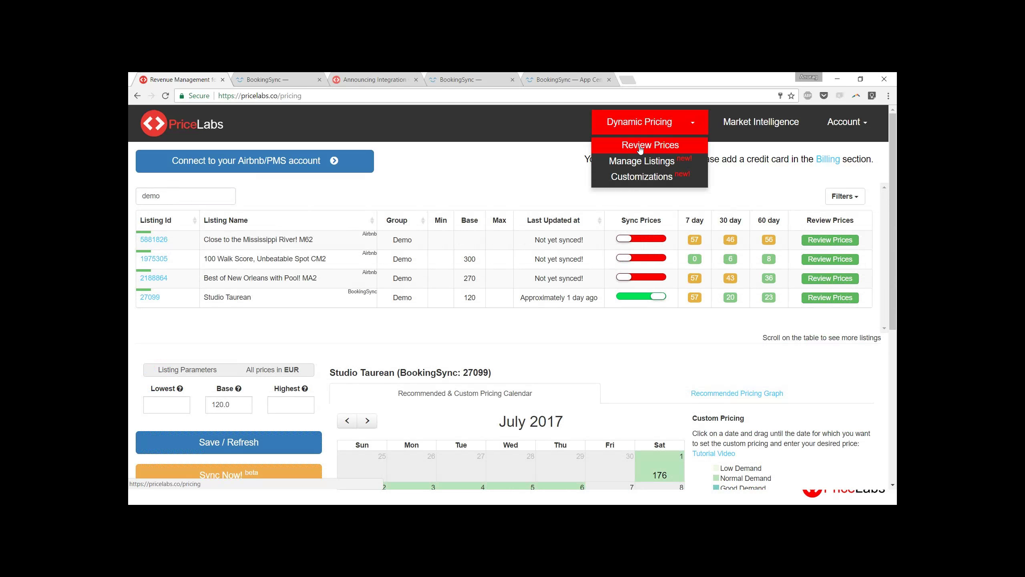
{"action": "left_click", "coordinate": [636, 181]}
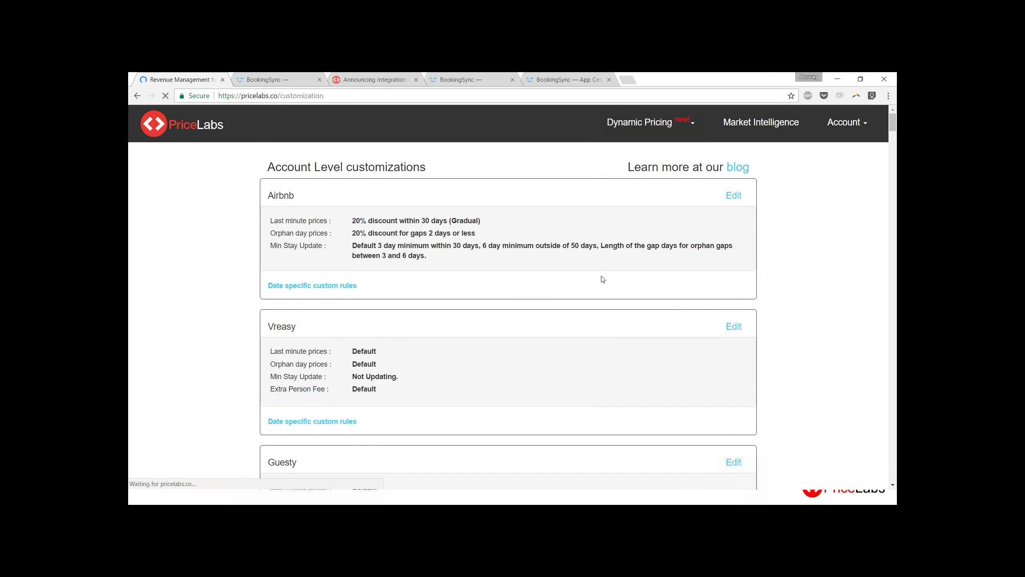
{"action": "scroll", "coordinate": [603, 279], "scroll_direction": "down", "scroll_amount": 5}
{"action": "scroll", "coordinate": [603, 279], "scroll_direction": "down", "scroll_amount": 2}
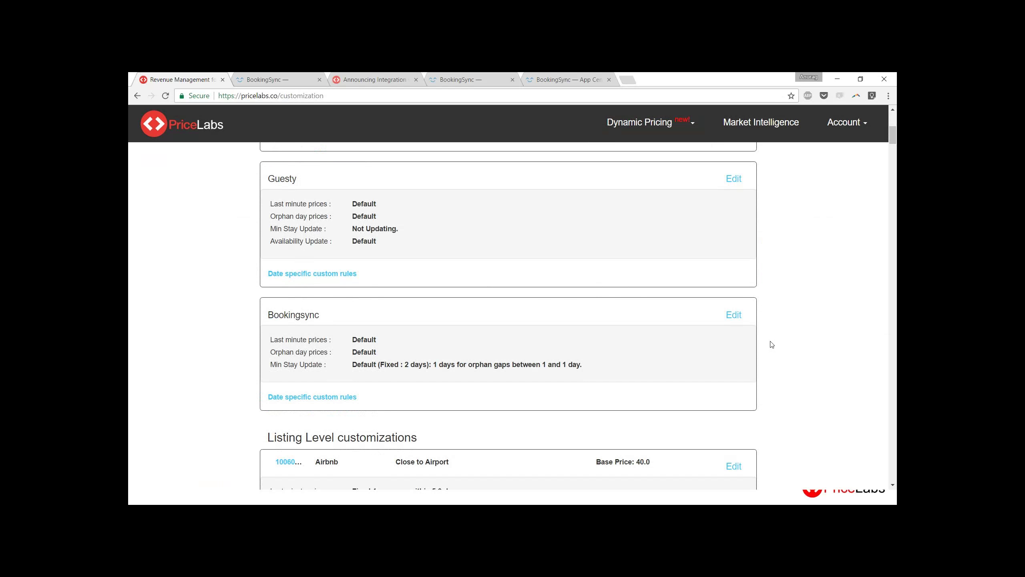
{"action": "left_click", "coordinate": [736, 317]}
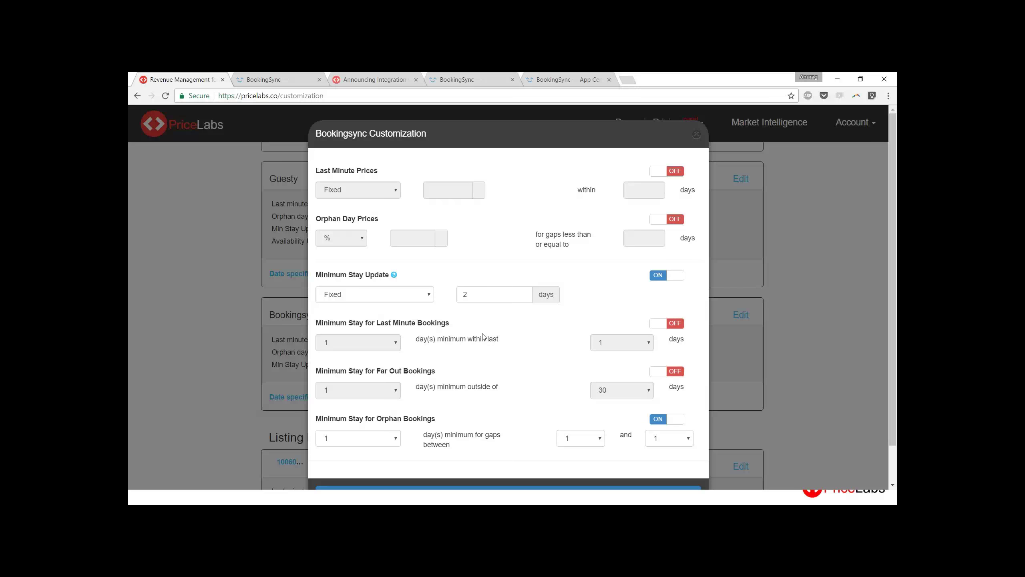
Examine the minimum stay update, far-out and orphan booking settings in the Bookingsync customization, and close it without changes
{"action": "double_click", "coordinate": [333, 276]}
{"action": "double_click", "coordinate": [466, 294]}
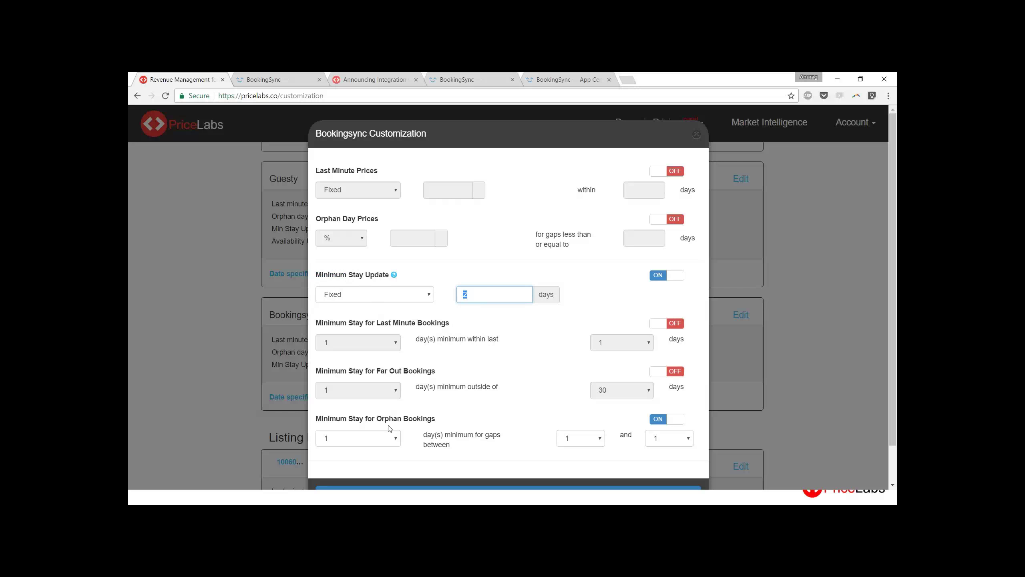
{"action": "left_click", "coordinate": [396, 386]}
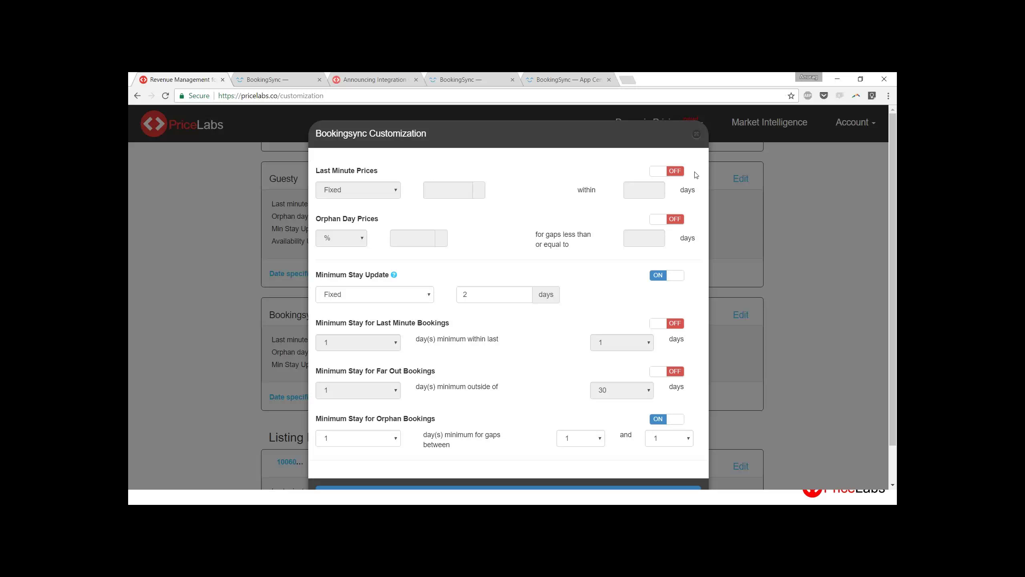
{"action": "left_click", "coordinate": [696, 136]}
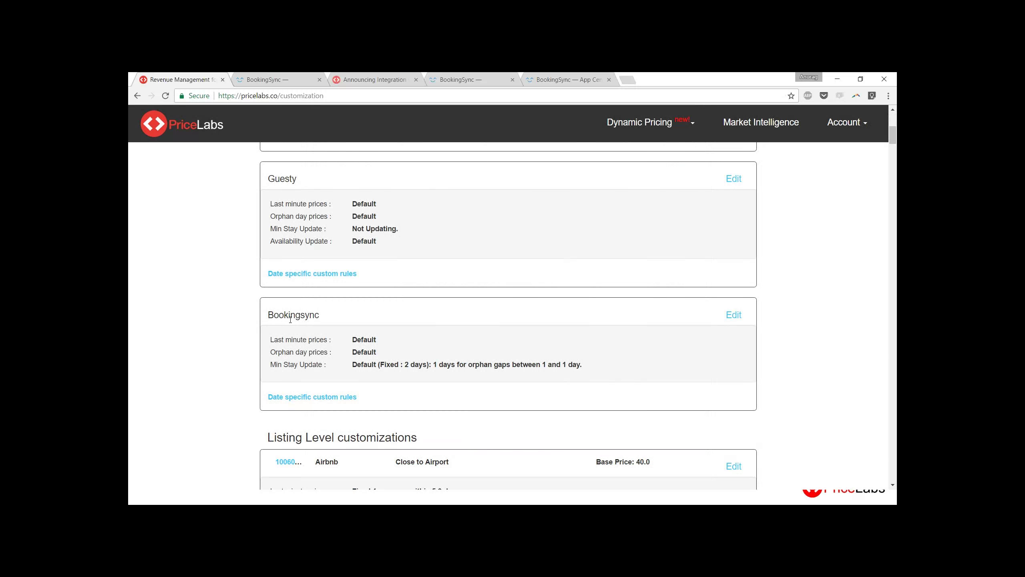
{"action": "left_click", "coordinate": [734, 315]}
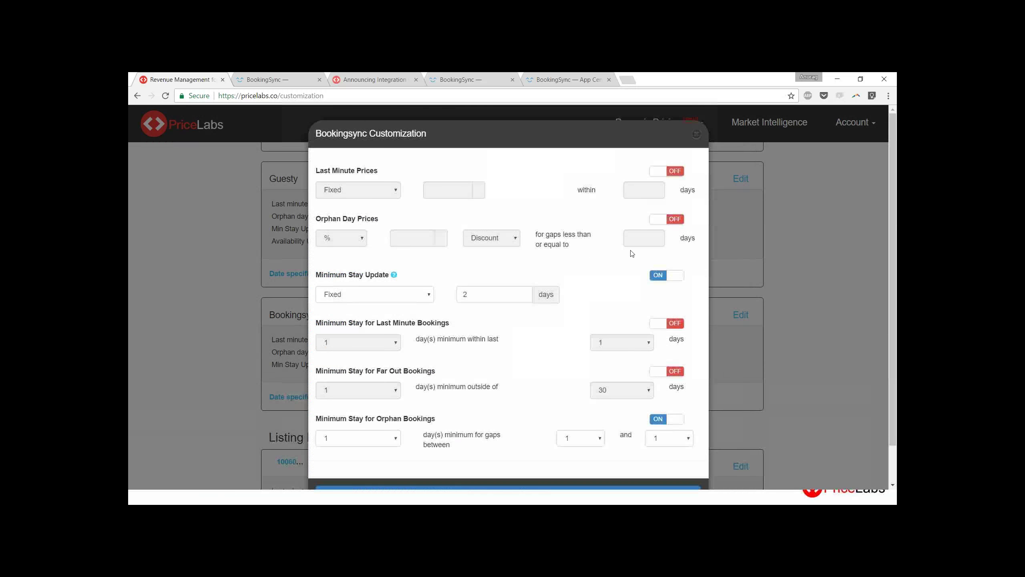
{"action": "left_click", "coordinate": [701, 135]}
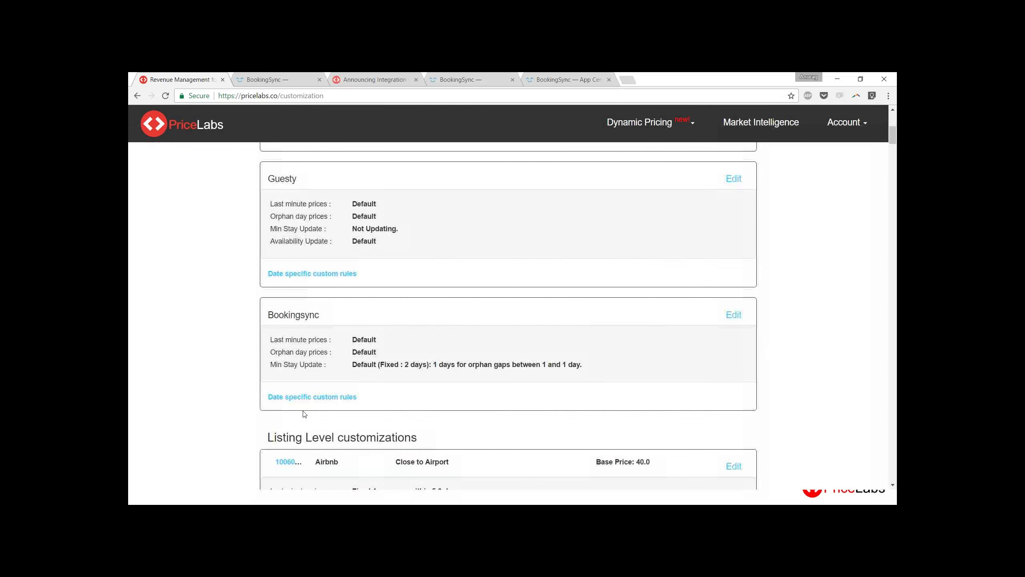
Add a date-specific Bookingsync rule for Jun 6 to Jun 8, 2017 with -20% of recommended price and a minimum stay of 1
{"action": "left_click", "coordinate": [298, 397]}
{"action": "left_click", "coordinate": [350, 162]}
{"action": "left_click", "coordinate": [351, 163]}
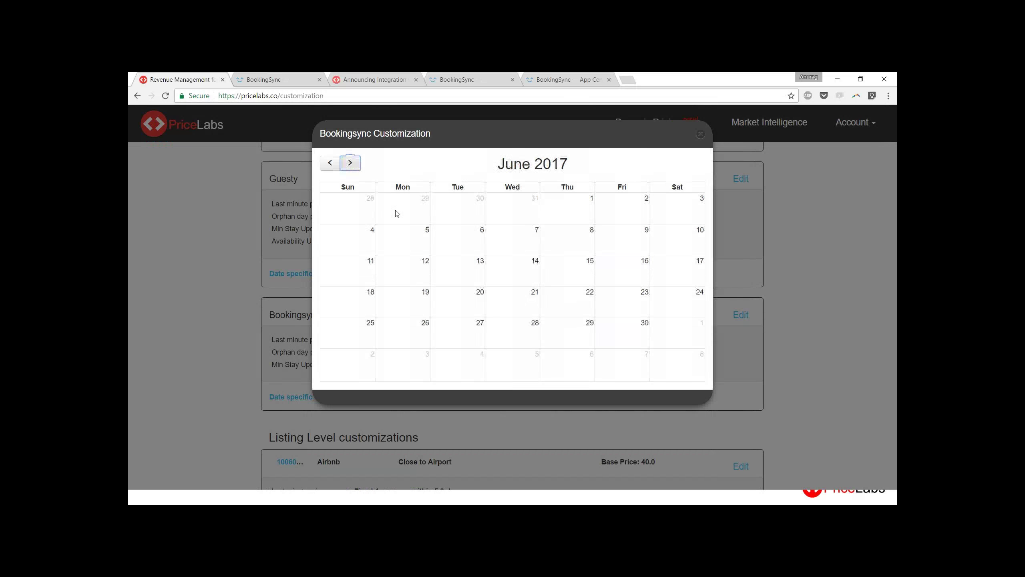
{"action": "left_click_drag", "start_coordinate": [460, 247], "coordinate": [555, 242]}
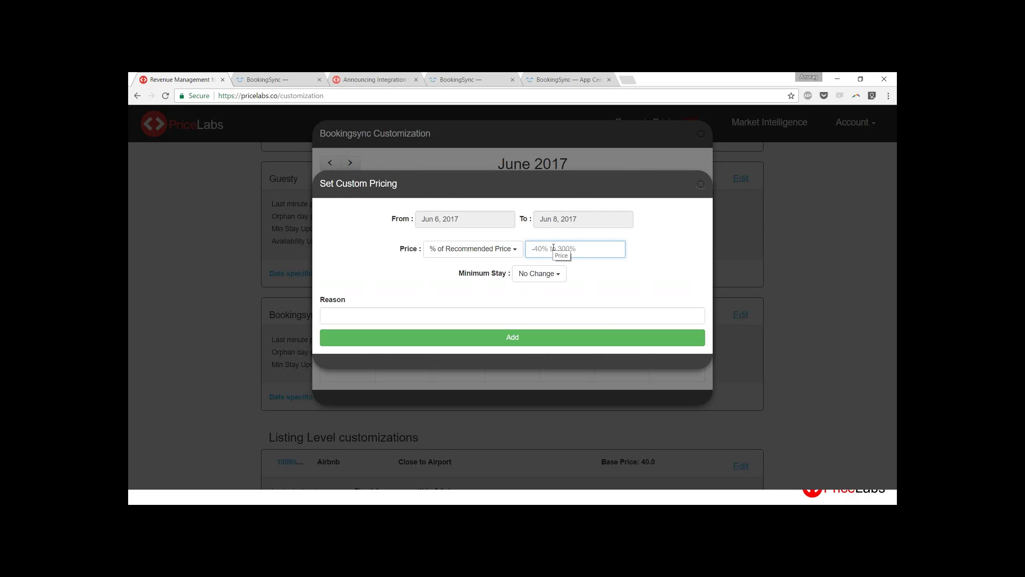
{"action": "type", "text": "-20"}
{"action": "left_click", "coordinate": [551, 274]}
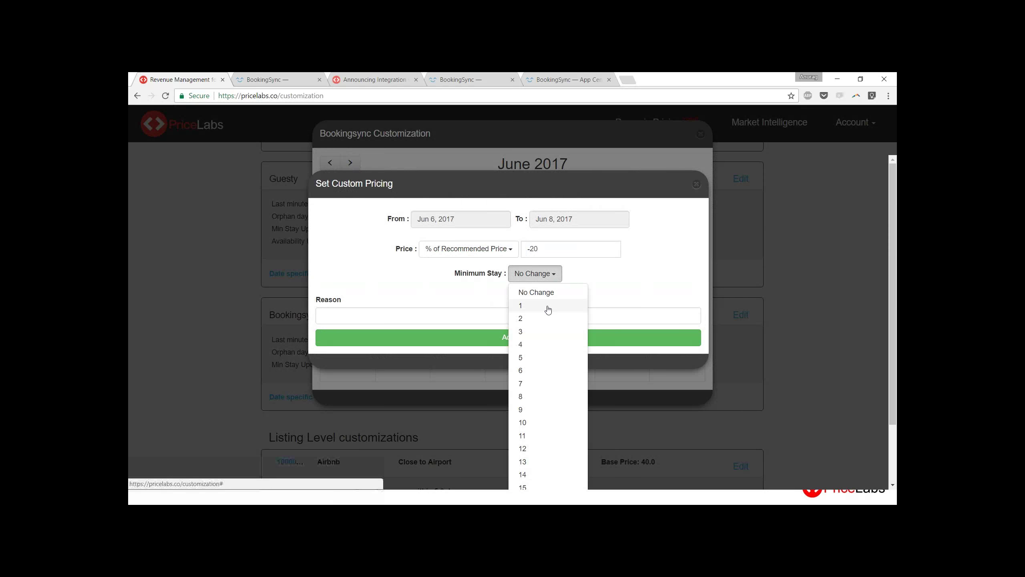
{"action": "left_click", "coordinate": [548, 308]}
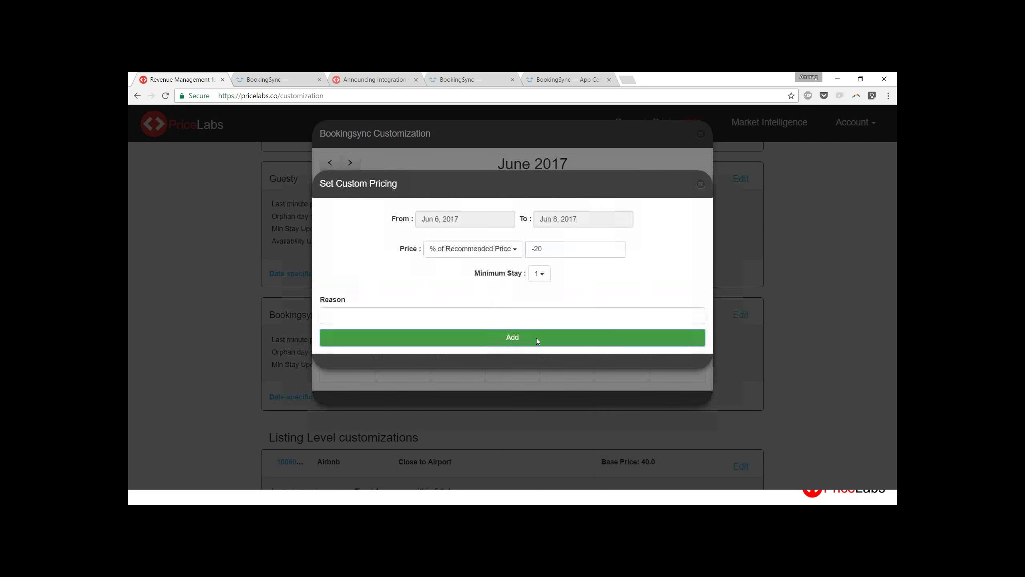
{"action": "left_click", "coordinate": [536, 339]}
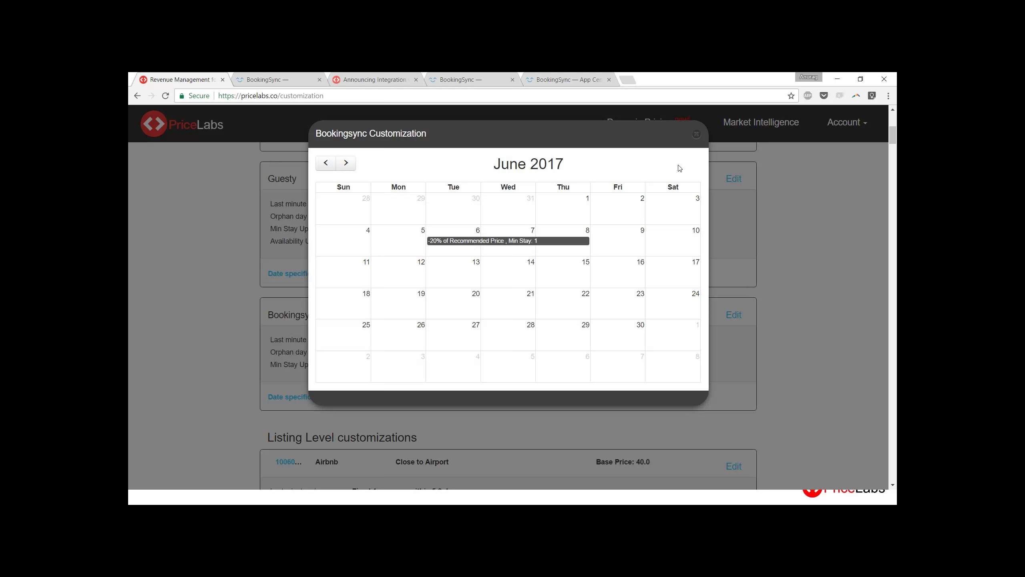
{"action": "left_click", "coordinate": [698, 134]}
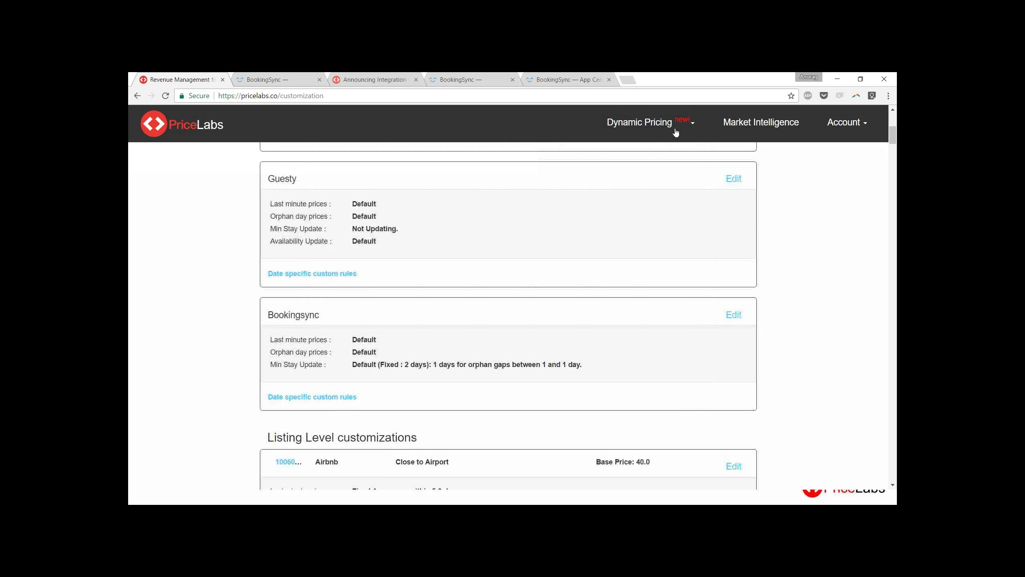
Open the Manage Listings page and look through the mapped and unmapped listings
{"action": "left_click", "coordinate": [670, 124]}
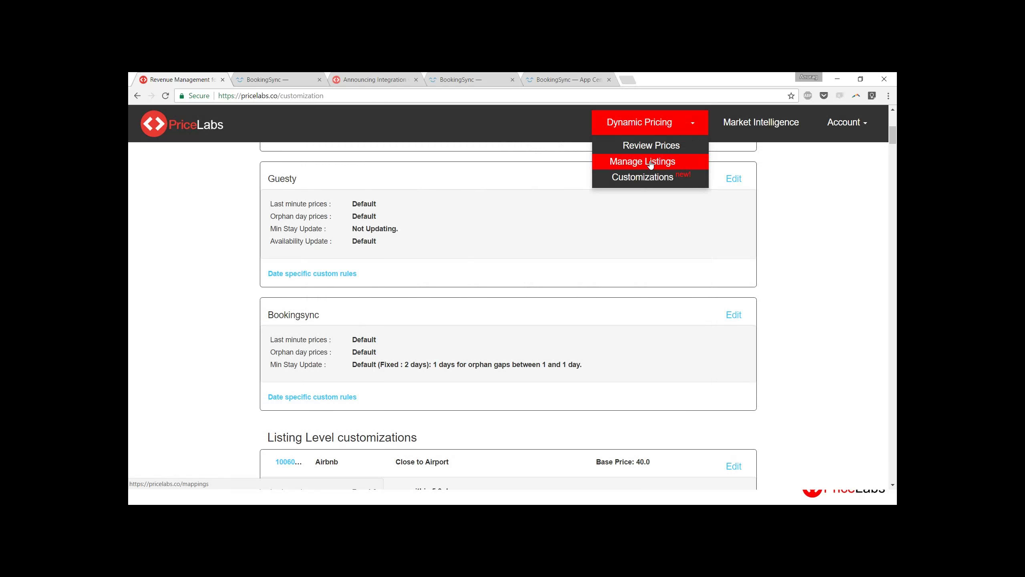
{"action": "left_click", "coordinate": [651, 163]}
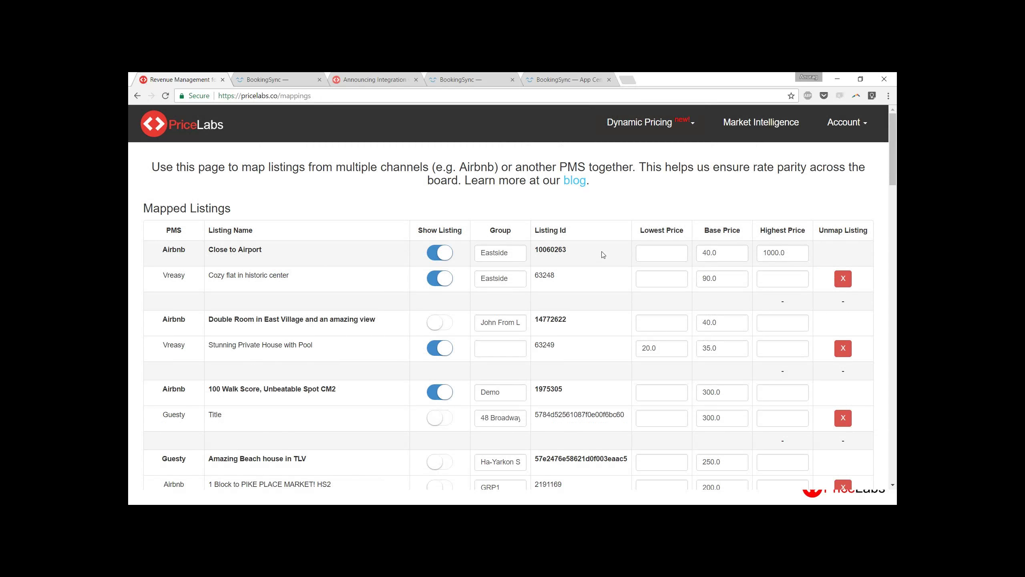
{"action": "scroll", "coordinate": [603, 255], "scroll_direction": "down", "scroll_amount": 8}
{"action": "scroll", "coordinate": [603, 255], "scroll_direction": "down", "scroll_amount": 5}
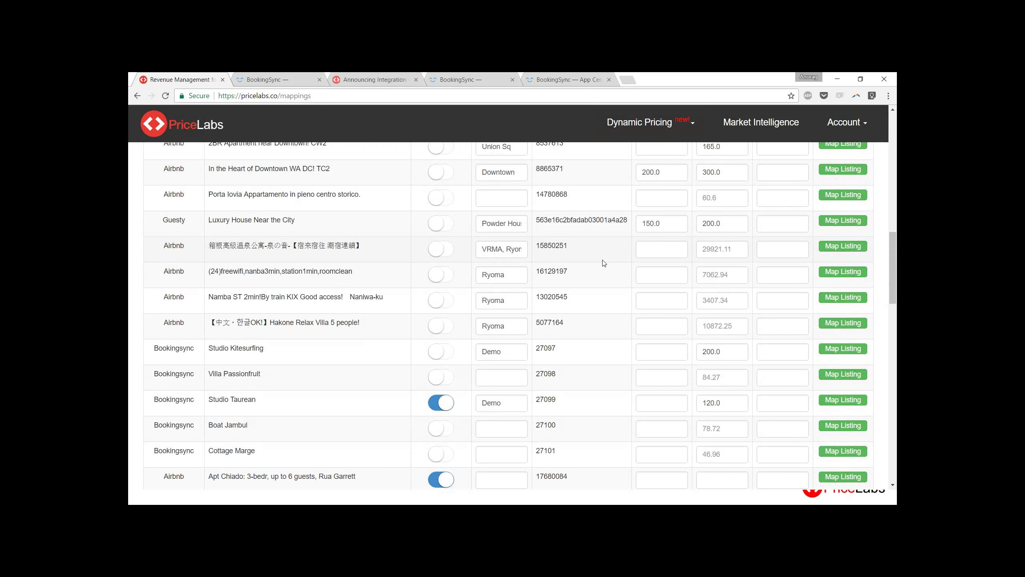
{"action": "scroll", "coordinate": [603, 263], "scroll_direction": "up", "scroll_amount": 1}
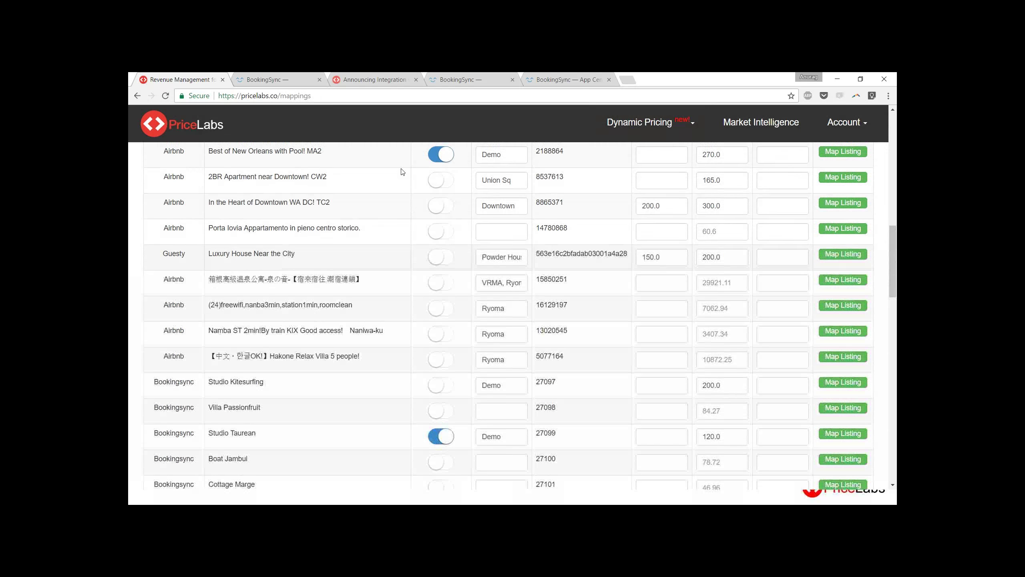
Turn Show Listing on and back off for the 2BR Apartment near Downtown! CW2
{"action": "left_click", "coordinate": [451, 187]}
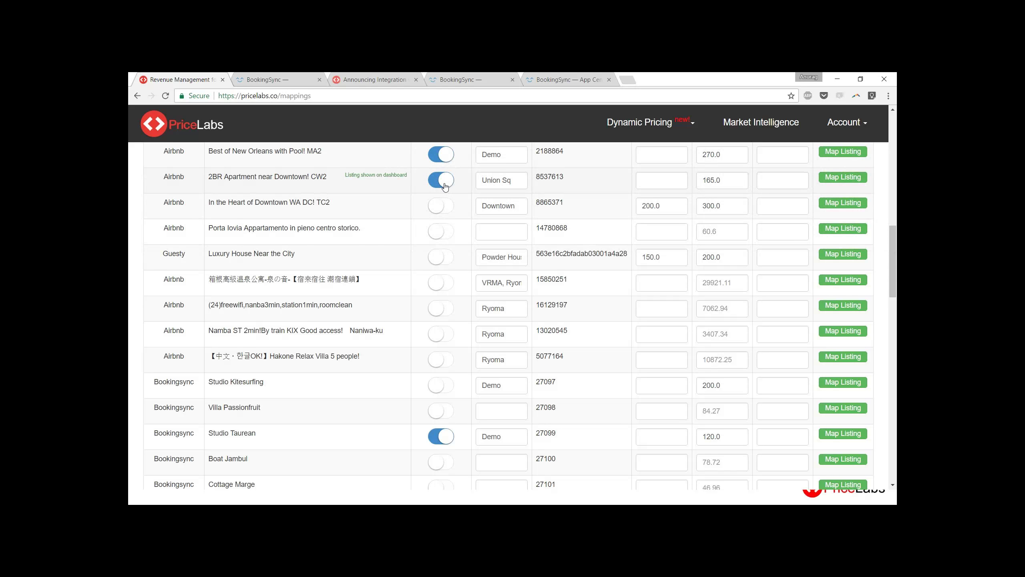
{"action": "left_click", "coordinate": [437, 184]}
Set the lowest price of Panoramic 1Bed Apartment near Borough Market to 100 in the unmapped listings
{"action": "scroll", "coordinate": [736, 185], "scroll_direction": "up", "scroll_amount": 3}
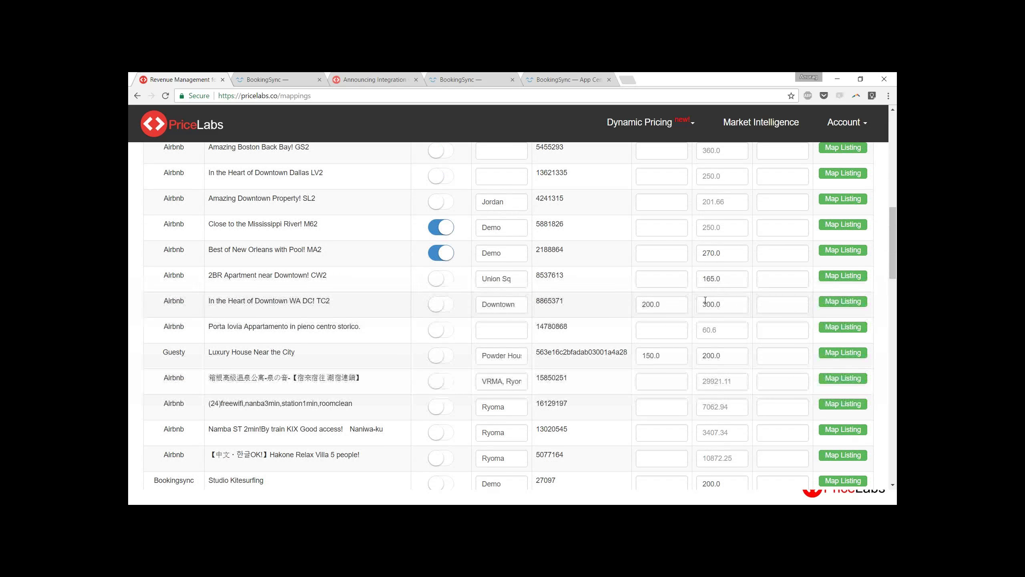
{"action": "scroll", "coordinate": [706, 300], "scroll_direction": "up", "scroll_amount": 1}
{"action": "scroll", "coordinate": [706, 300], "scroll_direction": "up", "scroll_amount": 2}
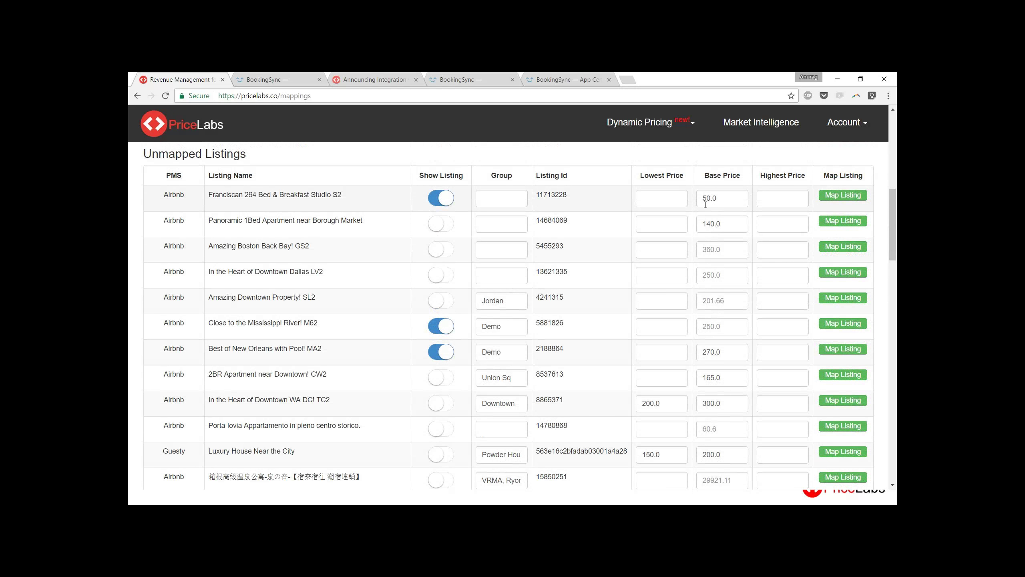
{"action": "left_click", "coordinate": [680, 202]}
{"action": "left_click", "coordinate": [681, 225]}
{"action": "type", "text": "100"}
{"action": "left_click", "coordinate": [771, 226]}
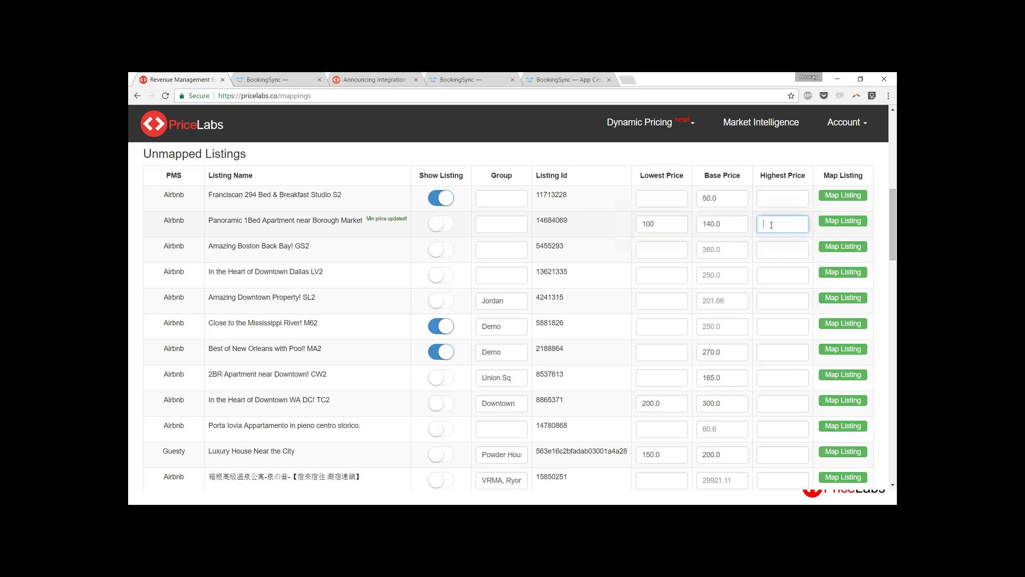
Return to the Review Prices page and open the PriceLabs blog from the account options
{"action": "left_click", "coordinate": [639, 123]}
{"action": "left_click", "coordinate": [637, 144]}
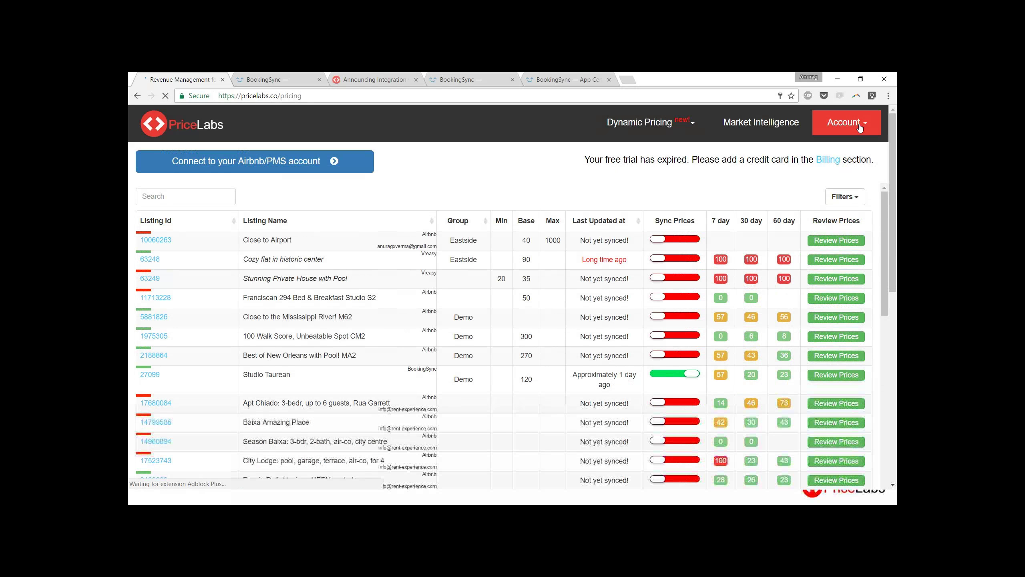
{"action": "left_click", "coordinate": [860, 128]}
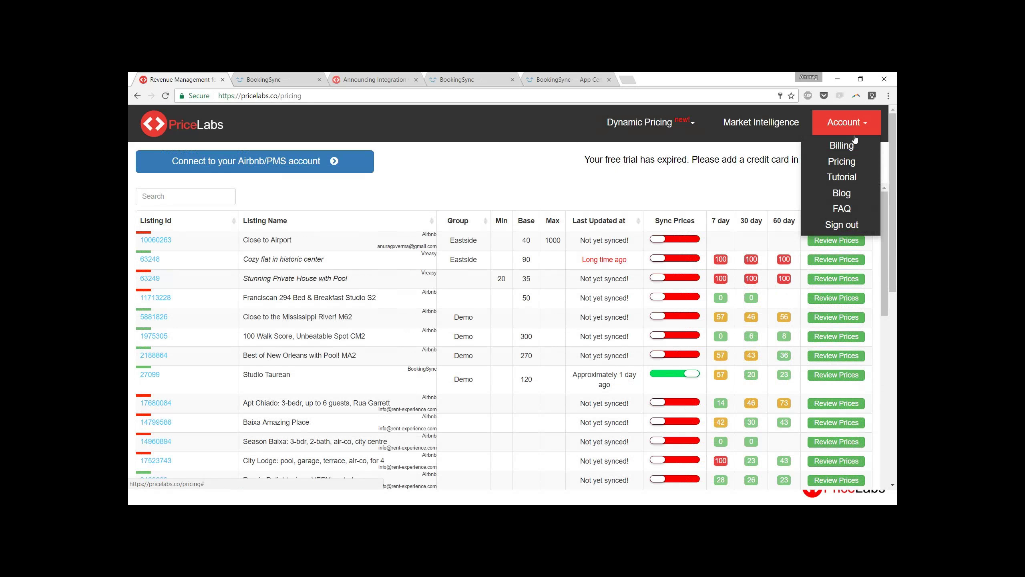
{"action": "left_click", "coordinate": [847, 195]}
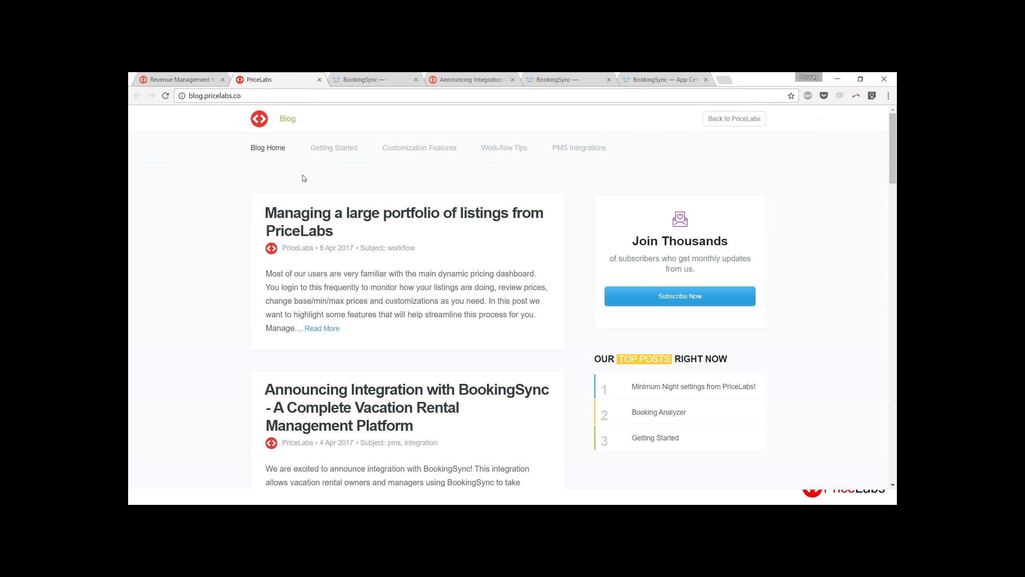
Browse the blog's Getting Started, PMS Integrations and Customization Features articles
{"action": "left_click", "coordinate": [346, 155]}
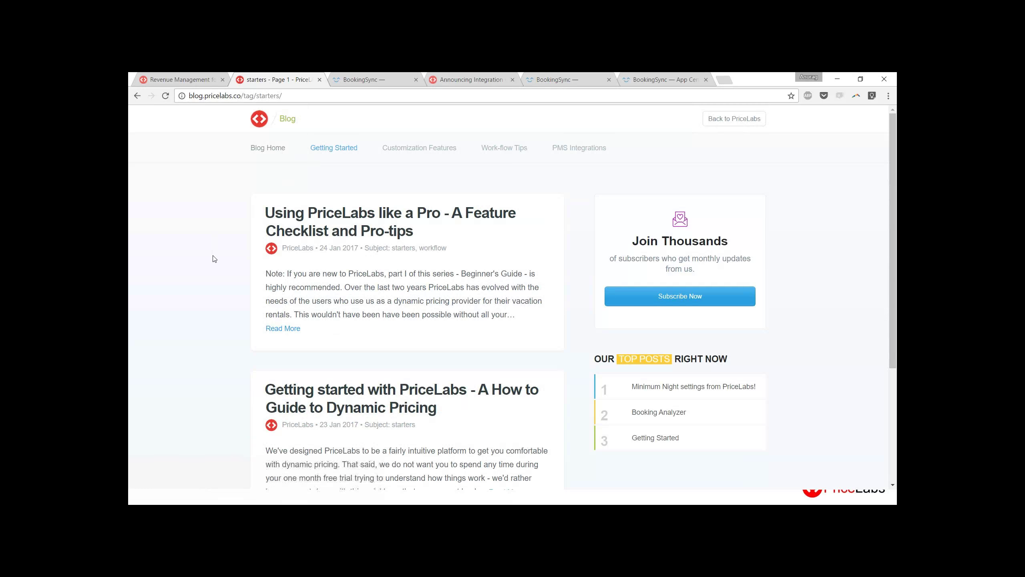
{"action": "scroll", "coordinate": [214, 259], "scroll_direction": "down", "scroll_amount": 3}
{"action": "scroll", "coordinate": [213, 257], "scroll_direction": "up", "scroll_amount": 2}
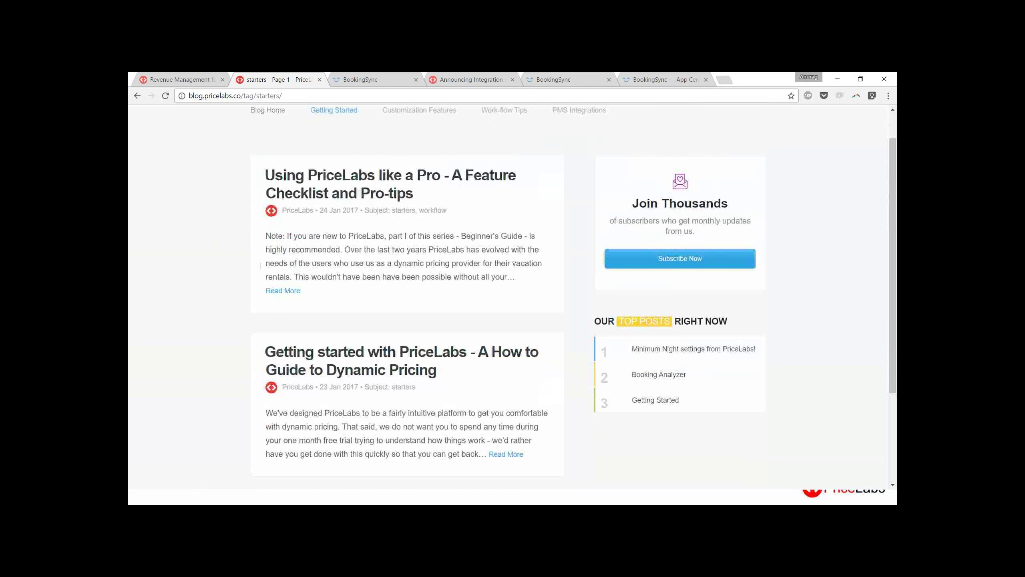
{"action": "left_click", "coordinate": [569, 119]}
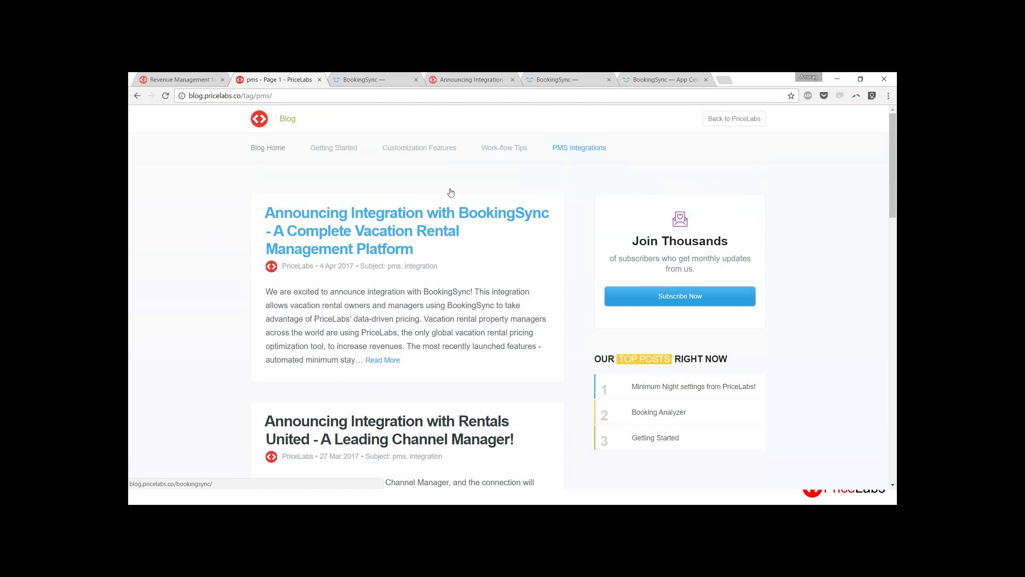
{"action": "left_click", "coordinate": [429, 153]}
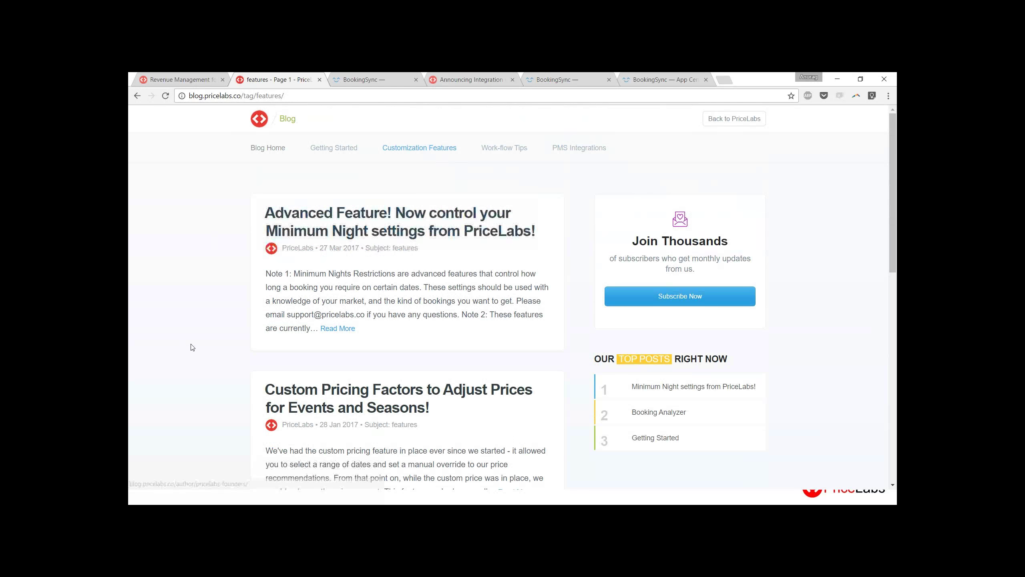
{"action": "scroll", "coordinate": [364, 309], "scroll_direction": "down", "scroll_amount": 3}
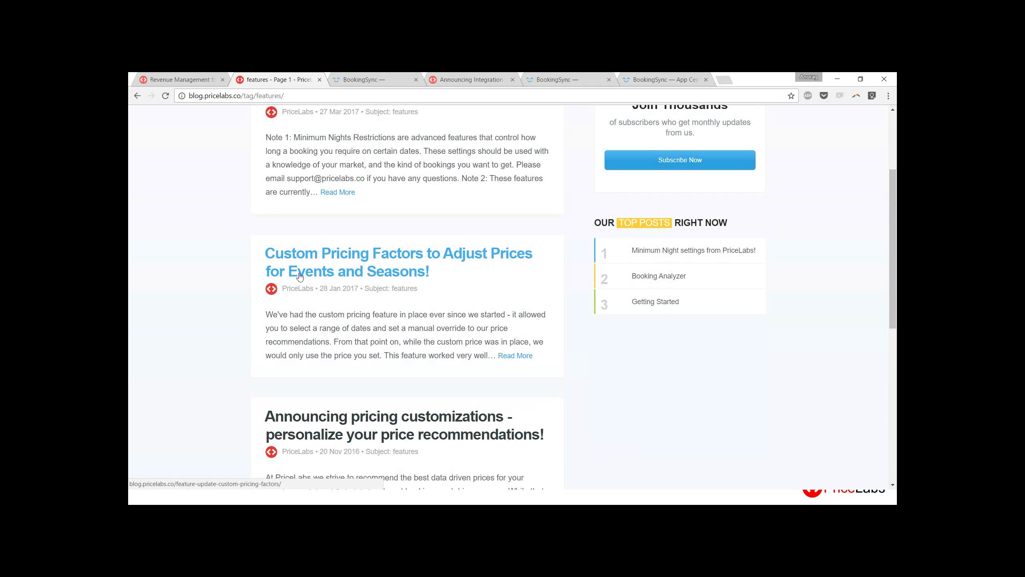
{"action": "scroll", "coordinate": [232, 417], "scroll_direction": "down", "scroll_amount": 4}
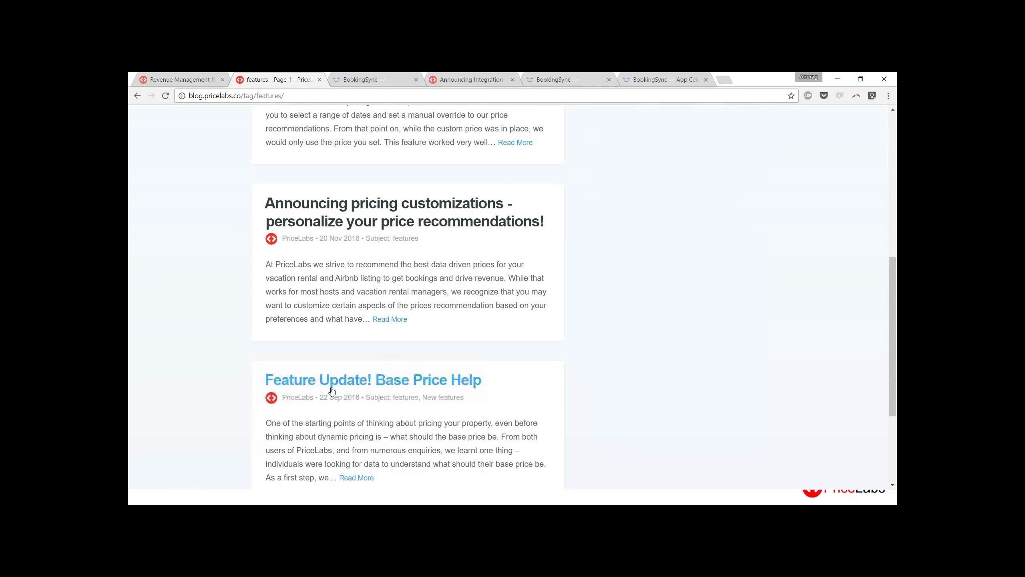
Open the Feature Update! Base Price Help article and skim through its explanation
{"action": "scroll", "coordinate": [331, 421], "scroll_direction": "down", "scroll_amount": 4}
{"action": "left_click", "coordinate": [360, 225]}
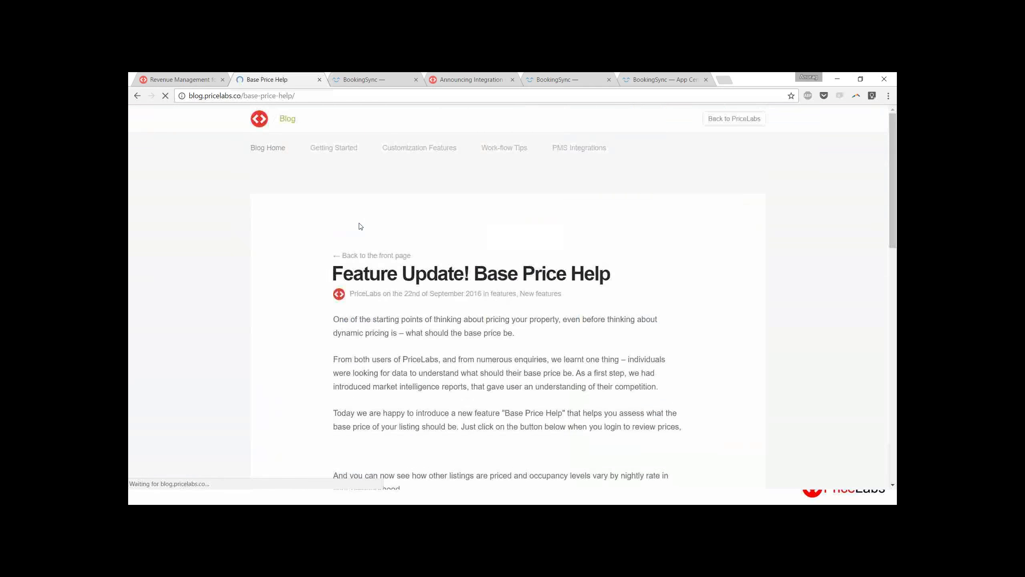
{"action": "scroll", "coordinate": [210, 370], "scroll_direction": "down", "scroll_amount": 5}
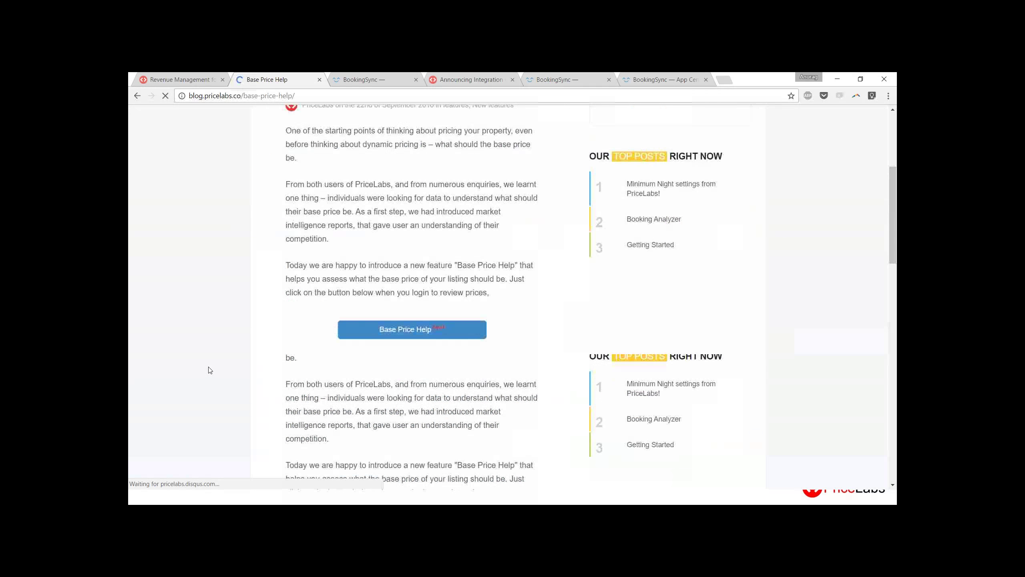
{"action": "scroll", "coordinate": [259, 326], "scroll_direction": "down", "scroll_amount": 4}
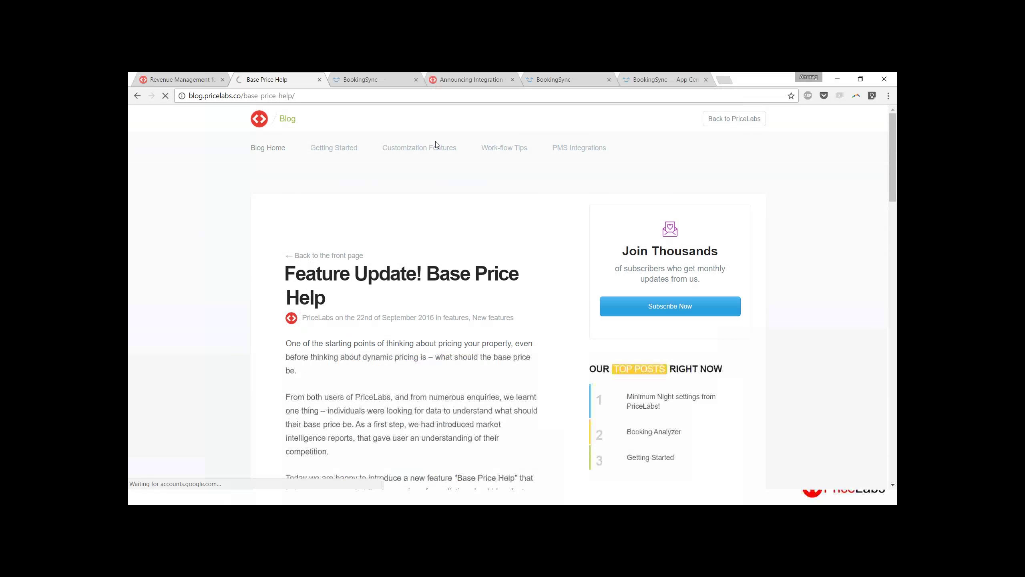
Browse the blog's Work-flow Tips articles, from managing a large portfolio to the Sync Now feature
{"action": "left_click", "coordinate": [505, 147]}
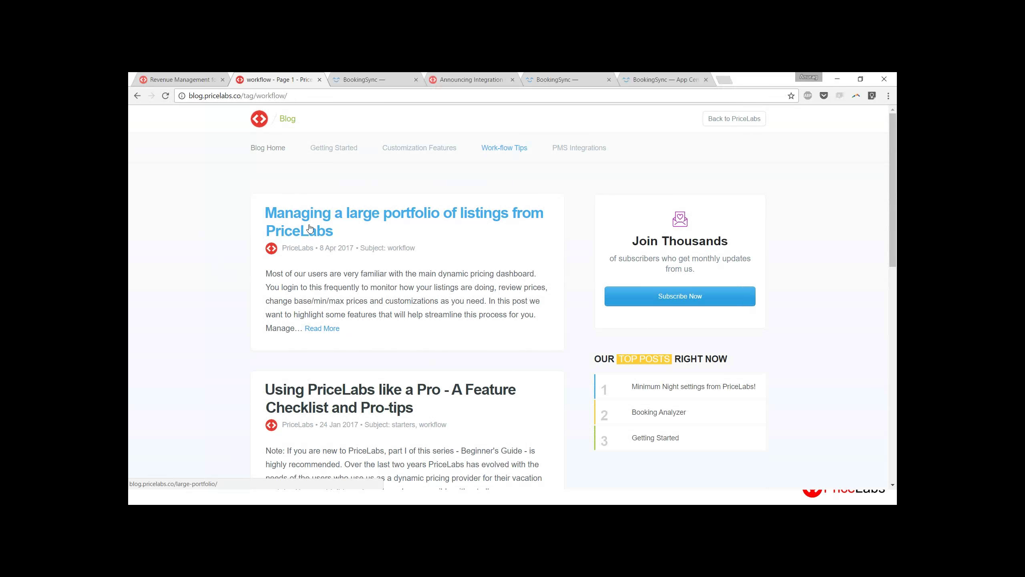
{"action": "scroll", "coordinate": [234, 333], "scroll_direction": "down", "scroll_amount": 2}
{"action": "scroll", "coordinate": [233, 332], "scroll_direction": "down", "scroll_amount": 10}
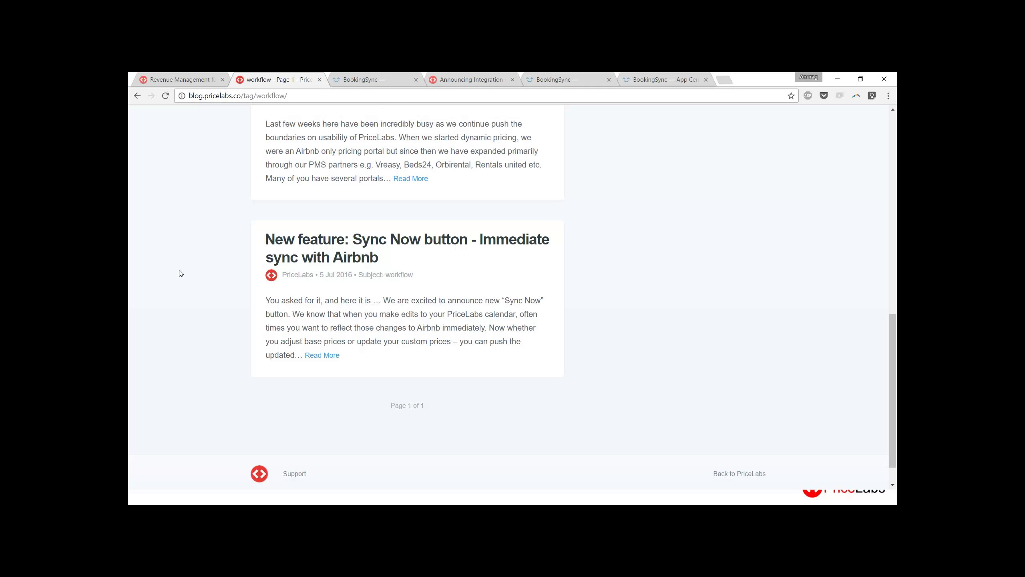
{"action": "scroll", "coordinate": [180, 273], "scroll_direction": "up", "scroll_amount": 8}
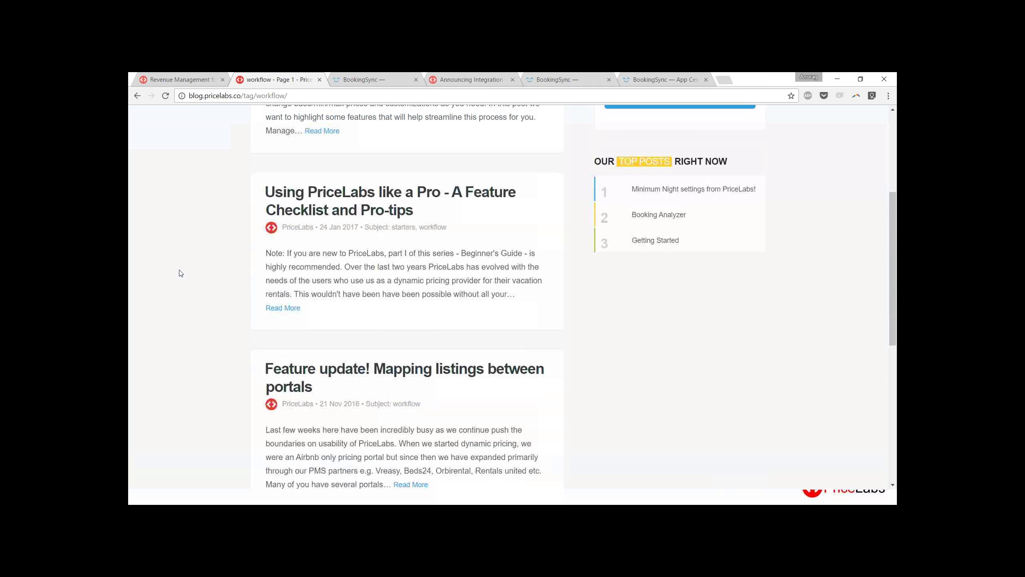
{"action": "scroll", "coordinate": [180, 273], "scroll_direction": "up", "scroll_amount": 3}
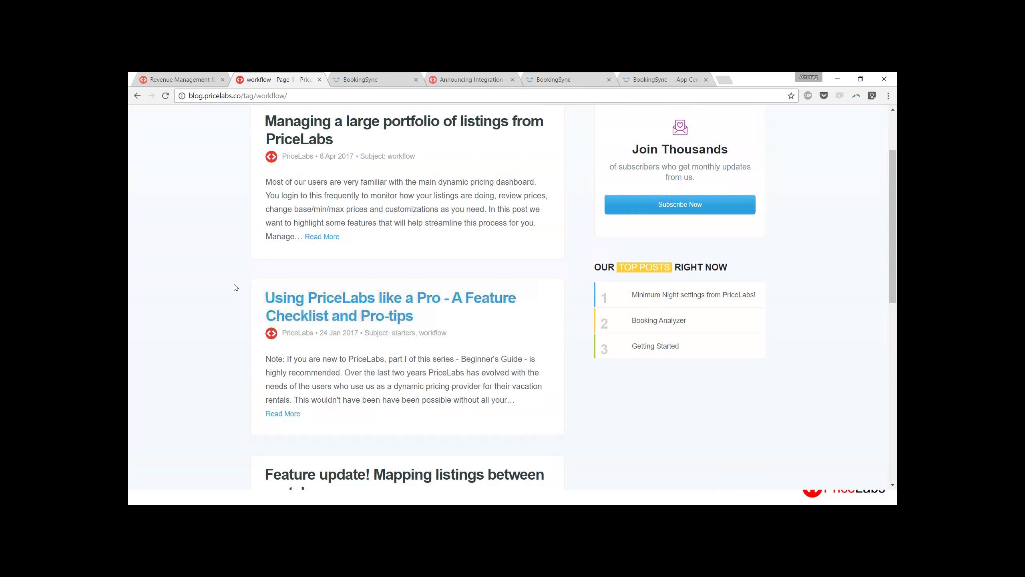
{"action": "scroll", "coordinate": [236, 287], "scroll_direction": "up", "scroll_amount": 3}
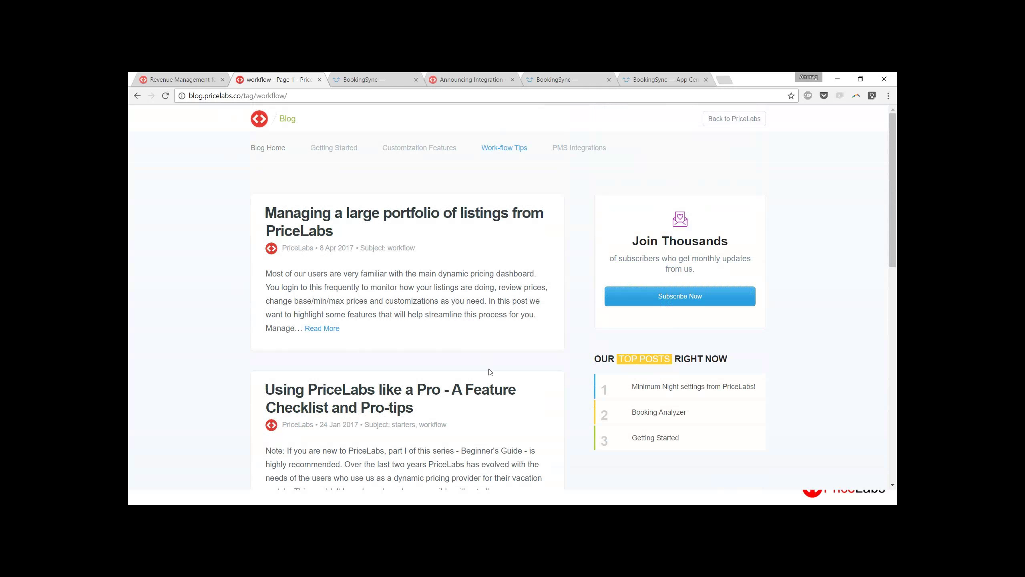
Return to the pricing dashboard and filter the listings by "demo"
{"action": "left_click", "coordinate": [200, 80]}
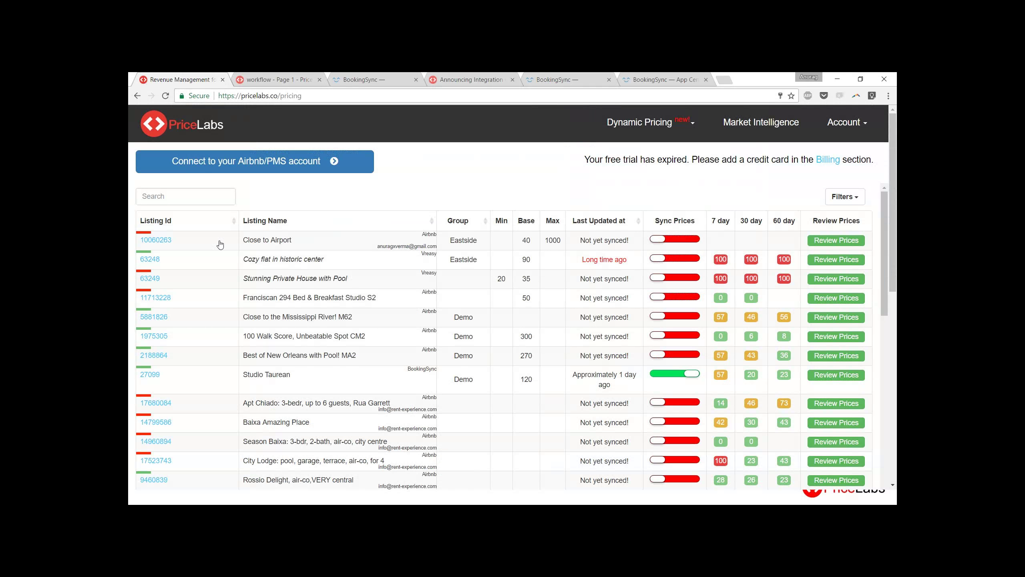
{"action": "left_click", "coordinate": [173, 196]}
{"action": "type", "text": "demo"}
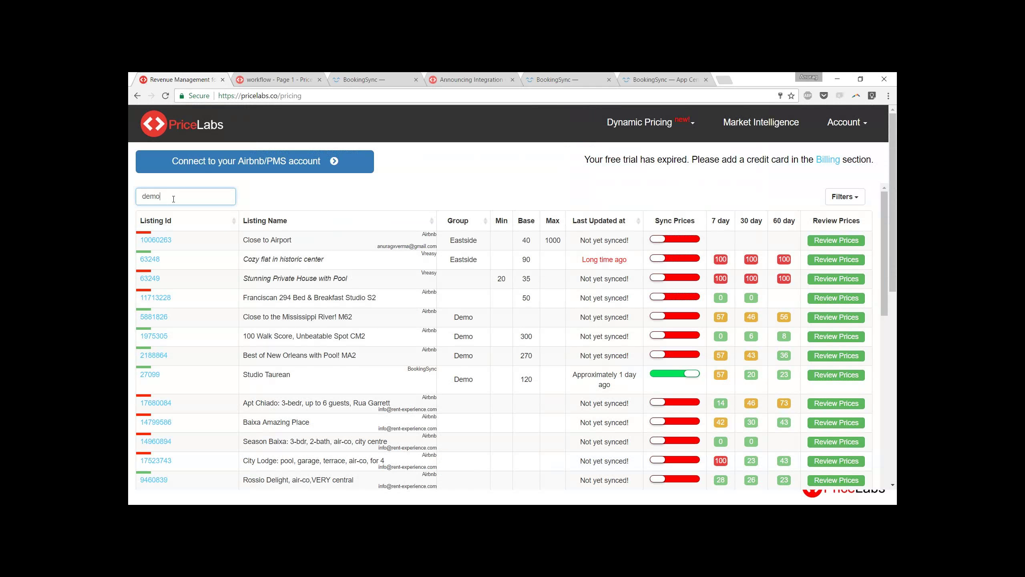
{"action": "key", "text": "alt+Tab"}
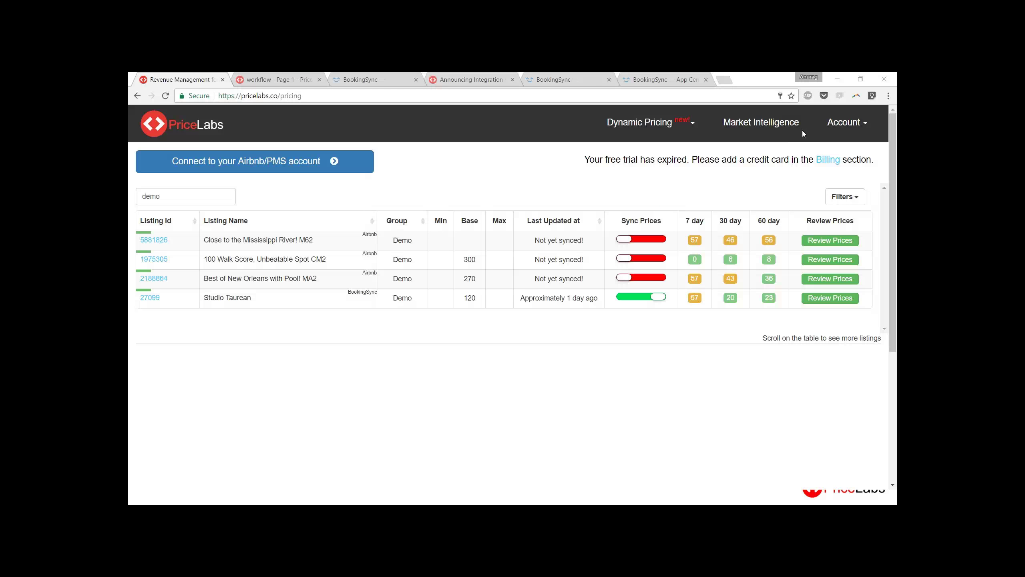
{"action": "left_click", "coordinate": [654, 187]}
Open the PriceLabs pricing plans and show the plan for US, Canada & European countries
{"action": "left_click", "coordinate": [847, 127]}
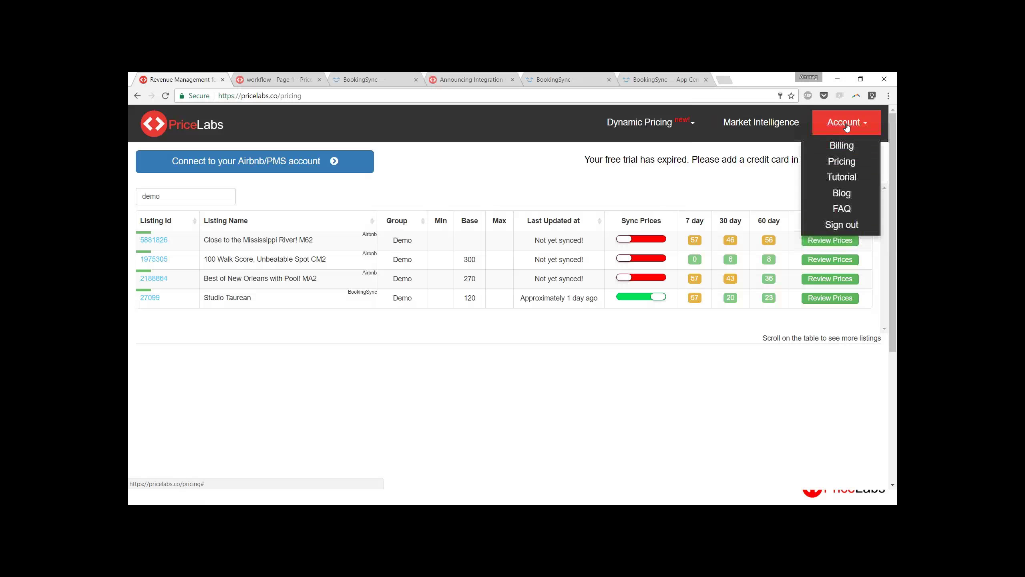
{"action": "left_click", "coordinate": [845, 164]}
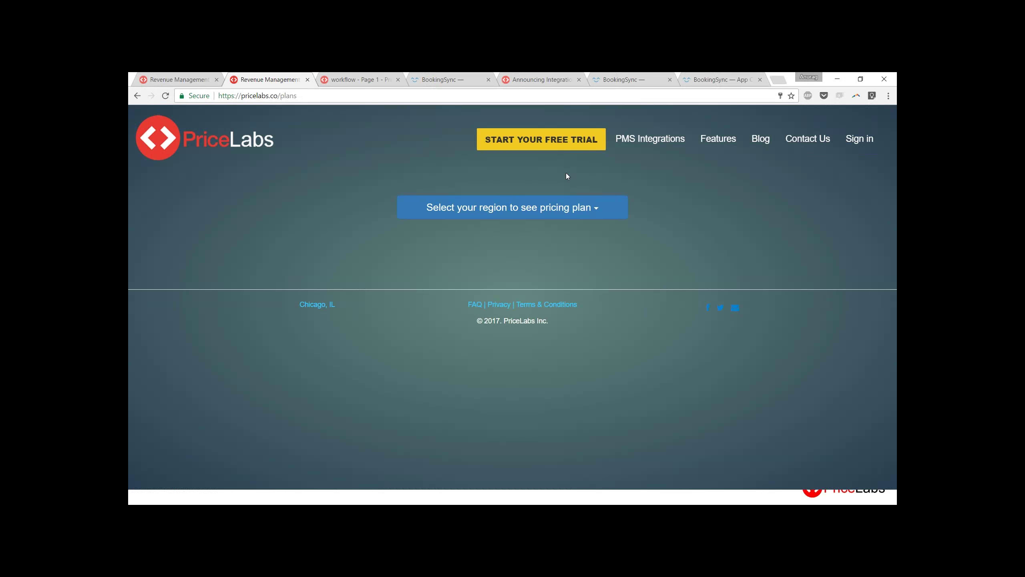
{"action": "left_click", "coordinate": [571, 206]}
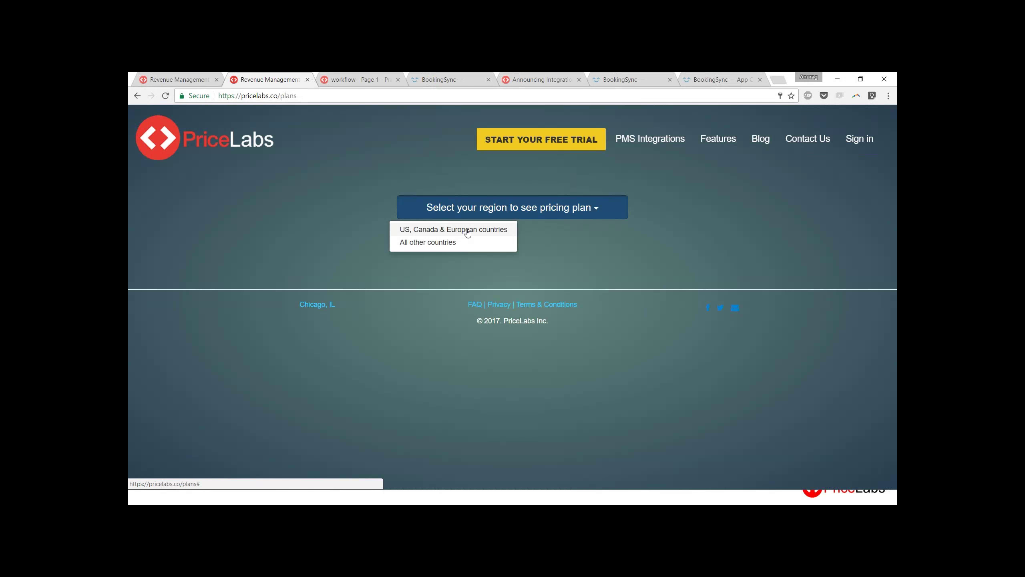
{"action": "left_click", "coordinate": [440, 230]}
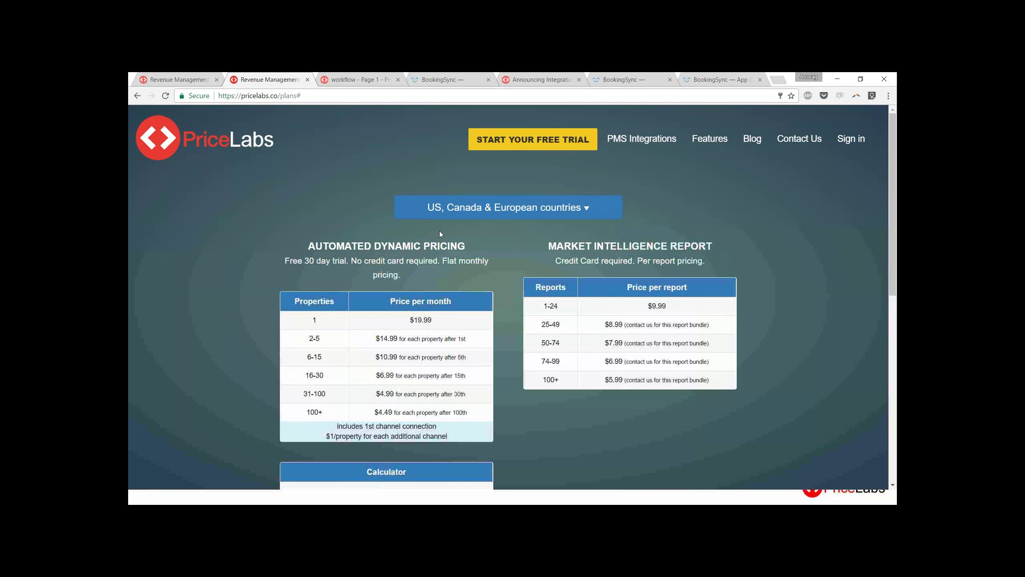
Examine the Automated Dynamic Pricing tiers, including the monthly rate for 100+ properties
{"action": "scroll", "coordinate": [367, 250], "scroll_direction": "down", "scroll_amount": 3}
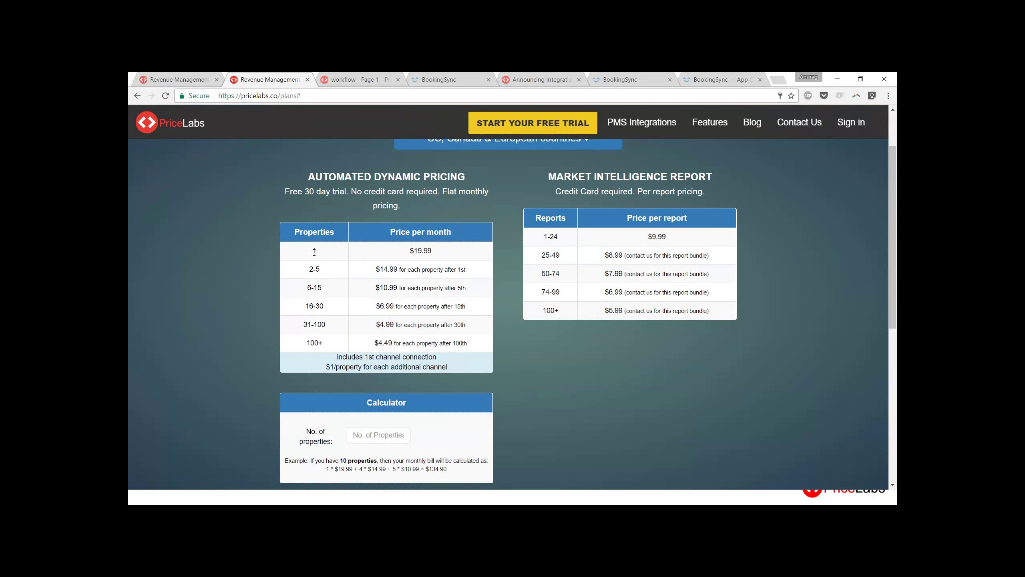
{"action": "left_click_drag", "start_coordinate": [307, 342], "coordinate": [330, 345]}
{"action": "left_click", "coordinate": [330, 345]}
{"action": "left_click_drag", "start_coordinate": [379, 343], "coordinate": [395, 345]}
{"action": "left_click", "coordinate": [382, 346]}
Calculate the monthly cost for 30 properties and review the plan tables around the calculator
{"action": "left_click", "coordinate": [390, 435]}
{"action": "type", "text": "30"}
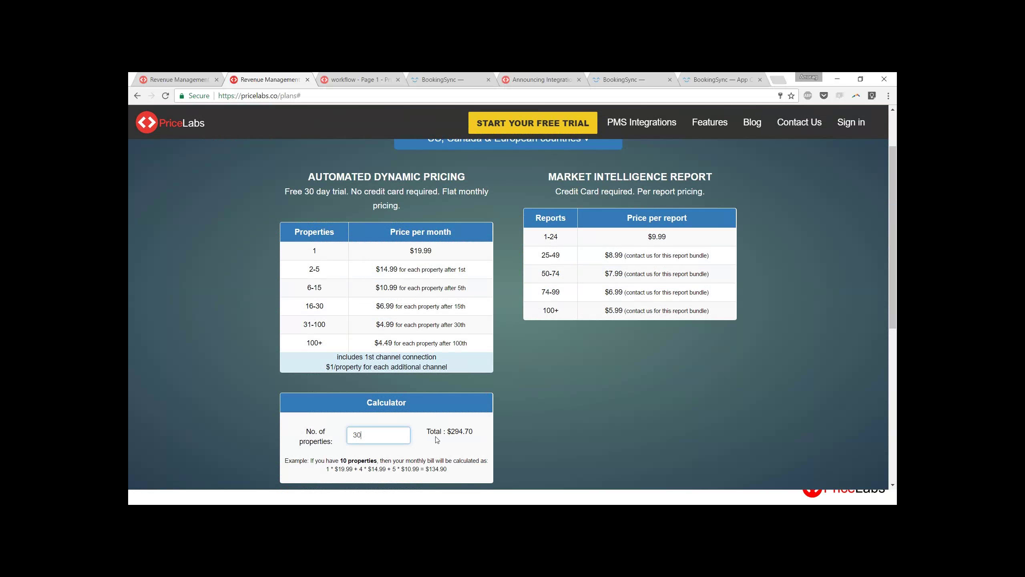
{"action": "left_click", "coordinate": [466, 432]}
{"action": "scroll", "coordinate": [663, 340], "scroll_direction": "up", "scroll_amount": 1}
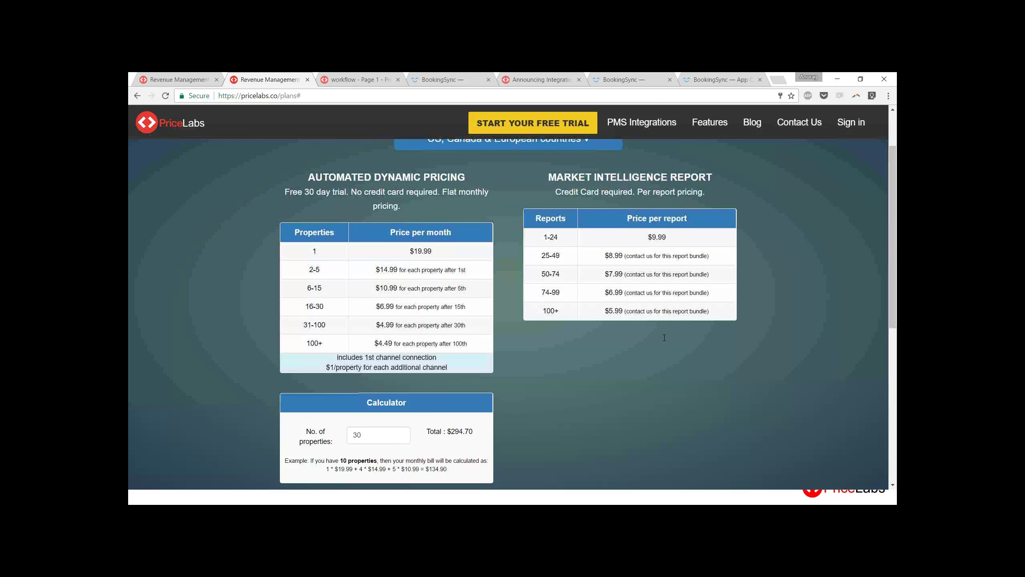
{"action": "key", "text": "alt+Tab"}
{"action": "key", "text": "alt+shift+Tab"}
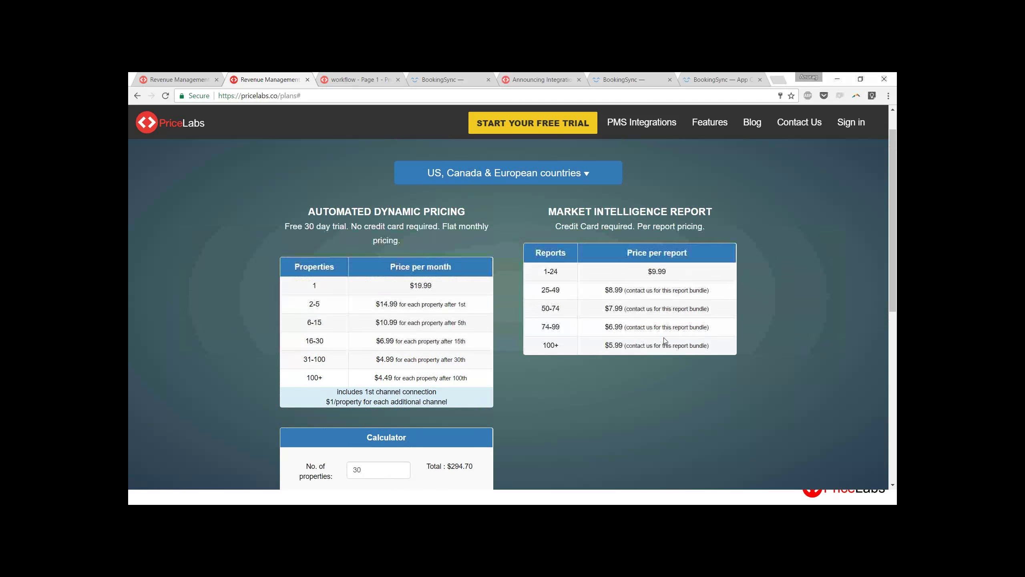
{"action": "scroll", "coordinate": [665, 341], "scroll_direction": "down", "scroll_amount": 3}
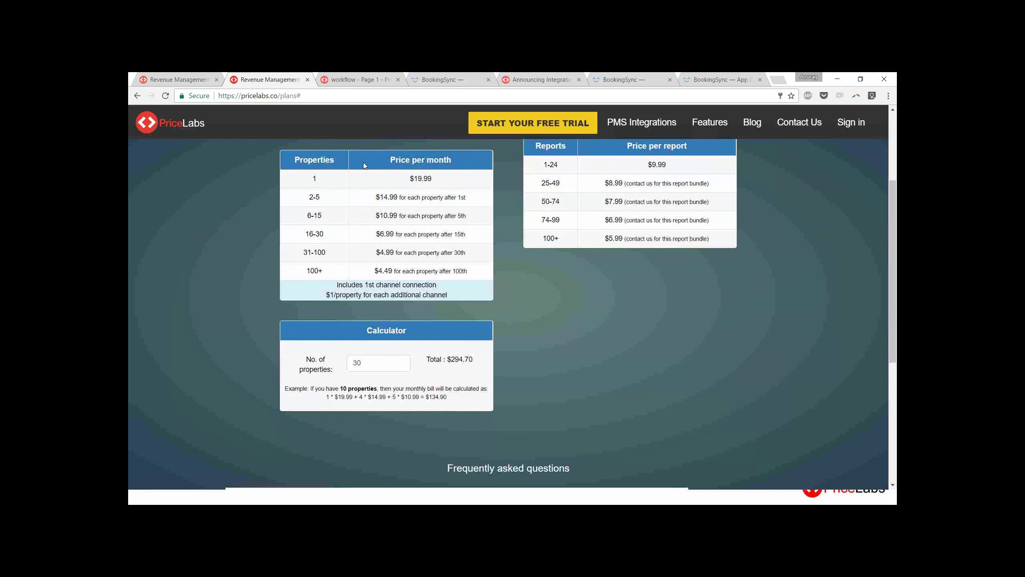
{"action": "scroll", "coordinate": [364, 161], "scroll_direction": "up", "scroll_amount": 4}
Return to the dashboard, sign out of the account, and open and dismiss the sign-in form on the home page
{"action": "left_click", "coordinate": [248, 138]}
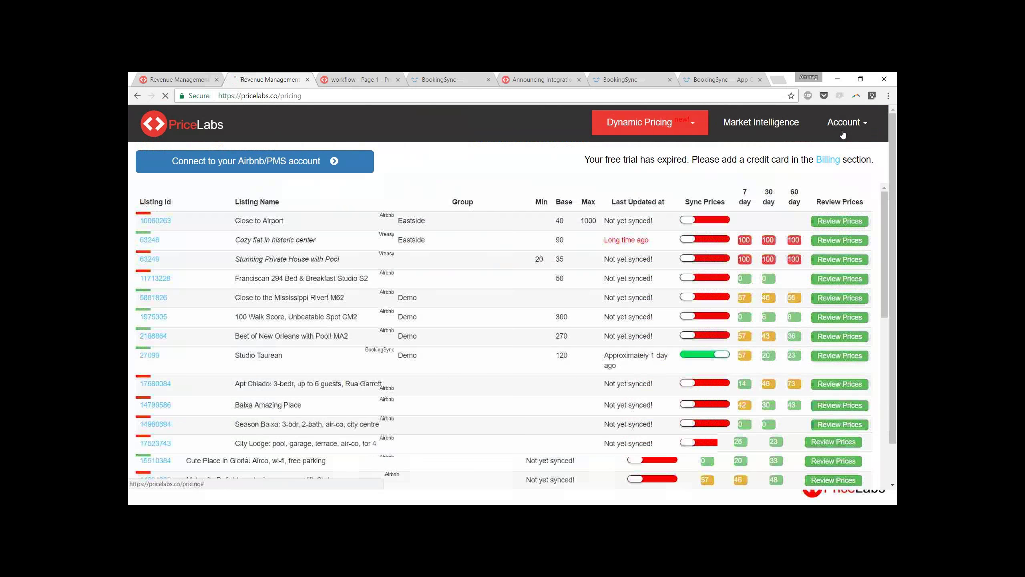
{"action": "left_click", "coordinate": [840, 132]}
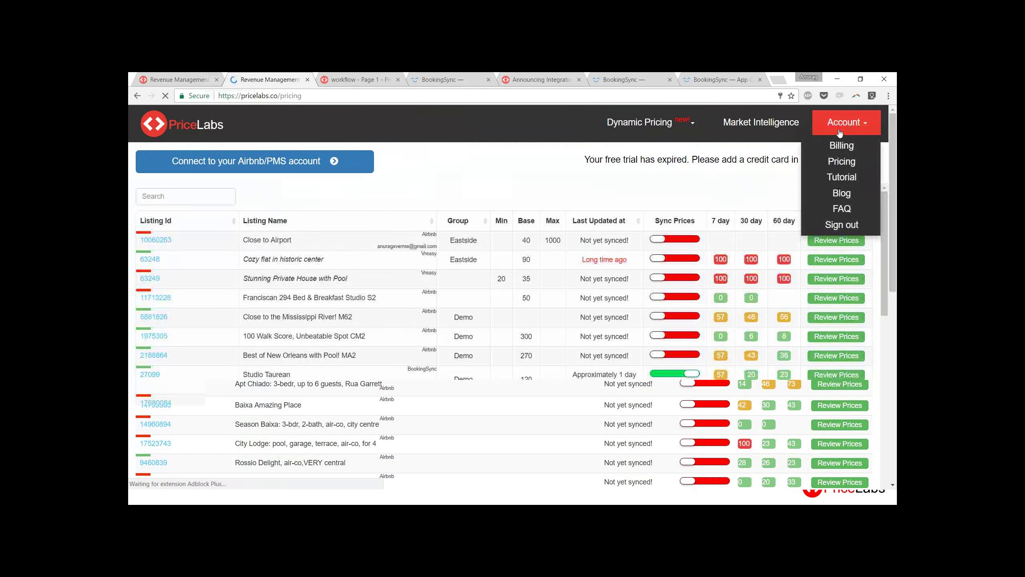
{"action": "left_click", "coordinate": [848, 227]}
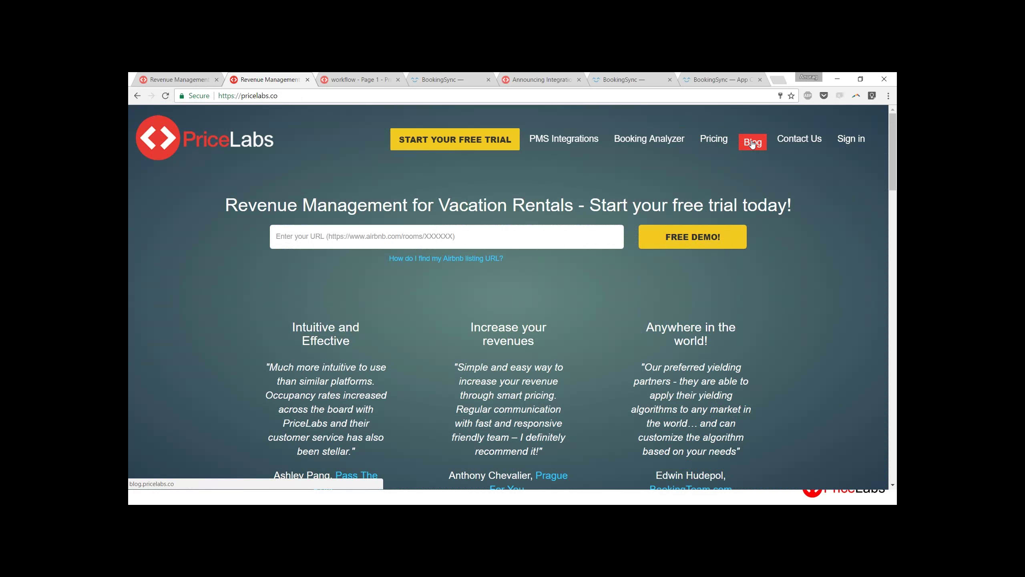
{"action": "left_click", "coordinate": [857, 144]}
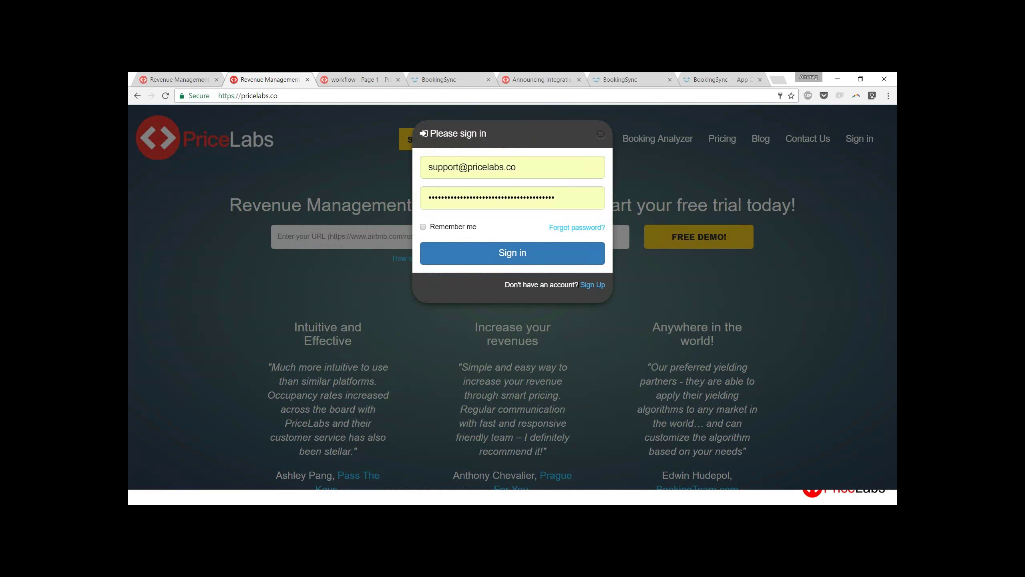
{"action": "left_click", "coordinate": [600, 136]}
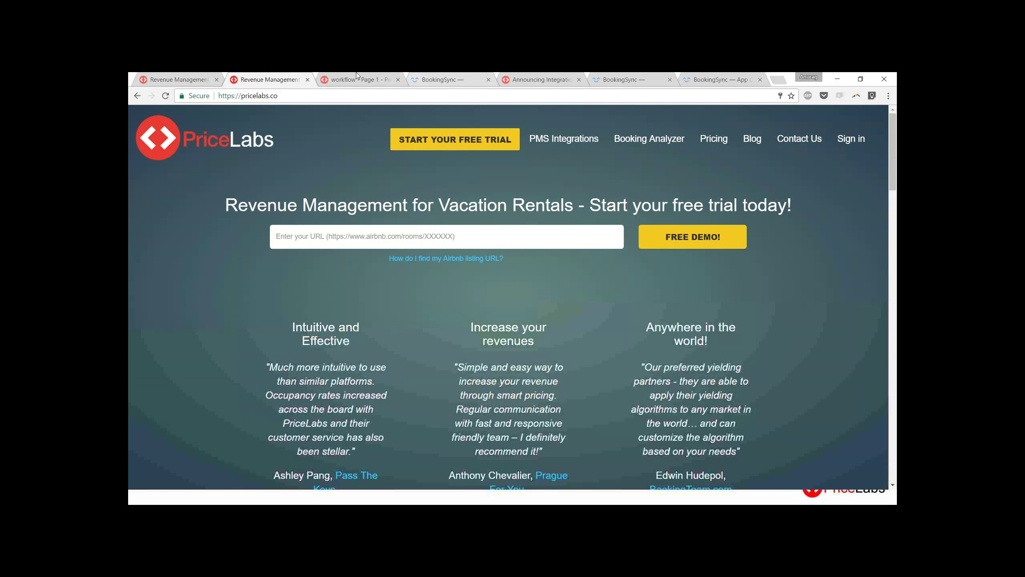
Open the Getting started with PriceLabs - A How to Guide to Dynamic Pricing article from the blog's Getting Started section
{"action": "left_click", "coordinate": [357, 78]}
{"action": "left_click", "coordinate": [330, 150]}
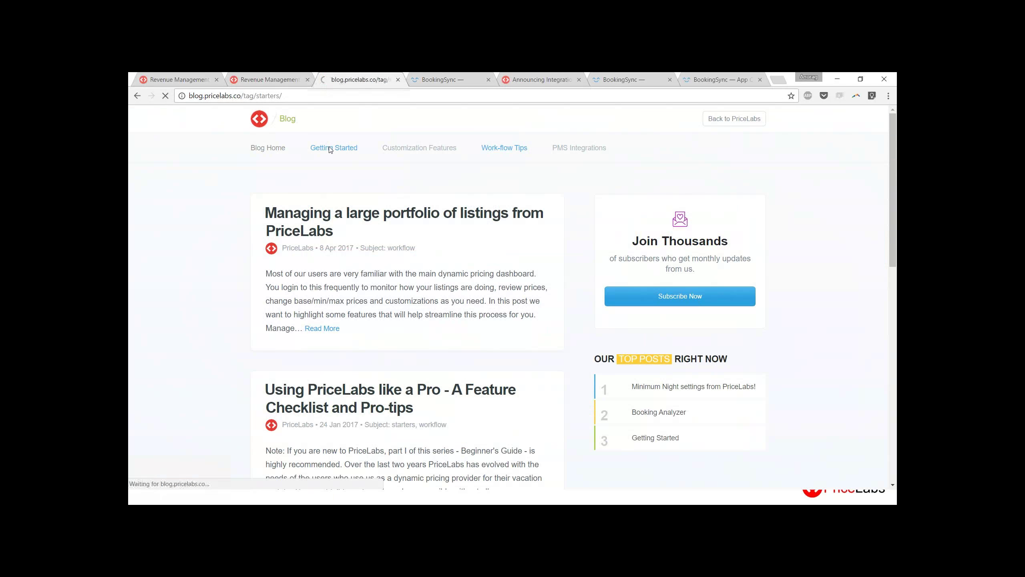
{"action": "scroll", "coordinate": [237, 265], "scroll_direction": "down", "scroll_amount": 2}
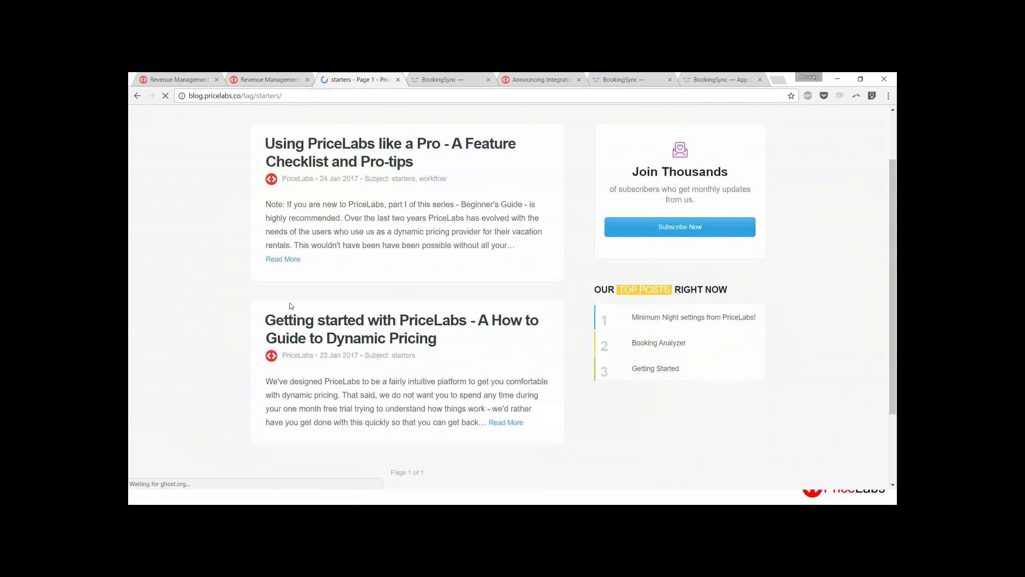
{"action": "left_click", "coordinate": [355, 319]}
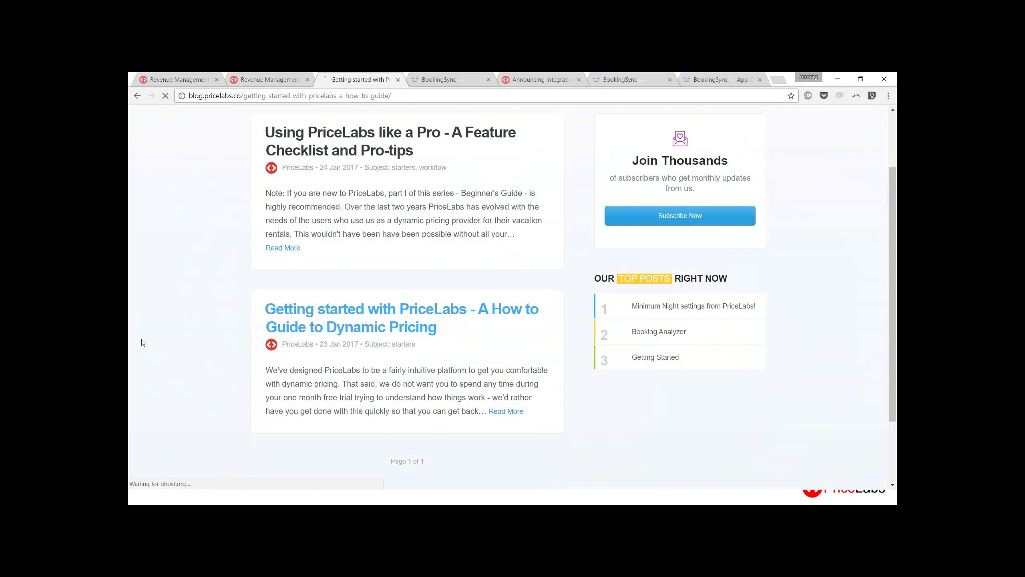
Read through the guide's sections on creating an account, importing listings, reviewing prices, customizations and syncing prices
{"action": "scroll", "coordinate": [143, 342], "scroll_direction": "down", "scroll_amount": 5}
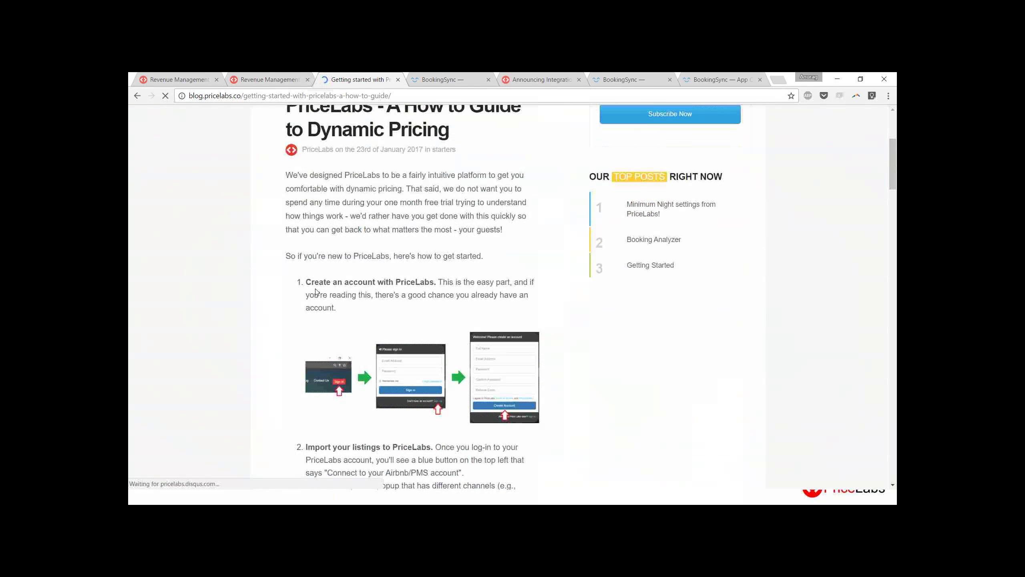
{"action": "scroll", "coordinate": [182, 436], "scroll_direction": "down", "scroll_amount": 5}
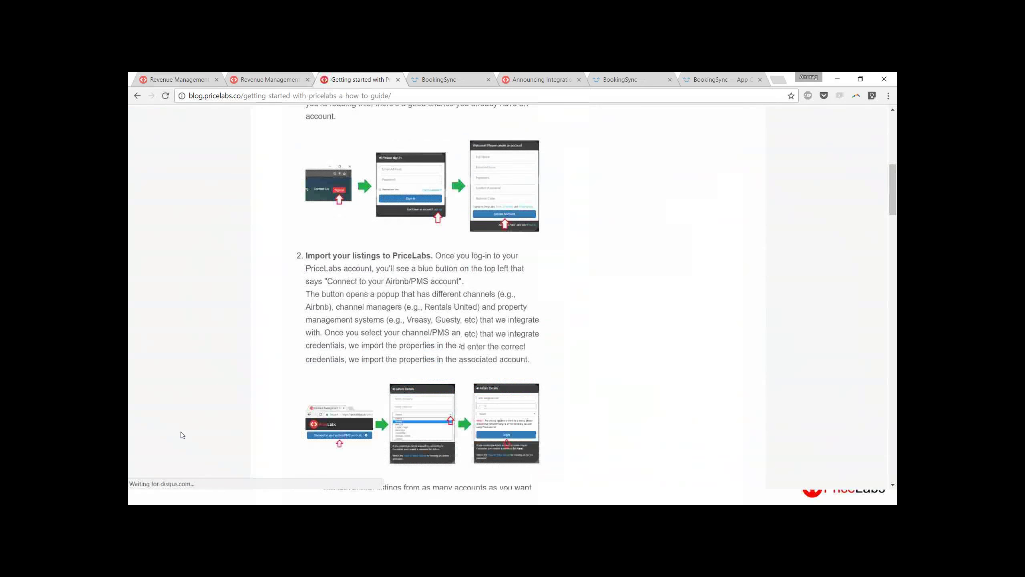
{"action": "scroll", "coordinate": [367, 389], "scroll_direction": "down", "scroll_amount": 10}
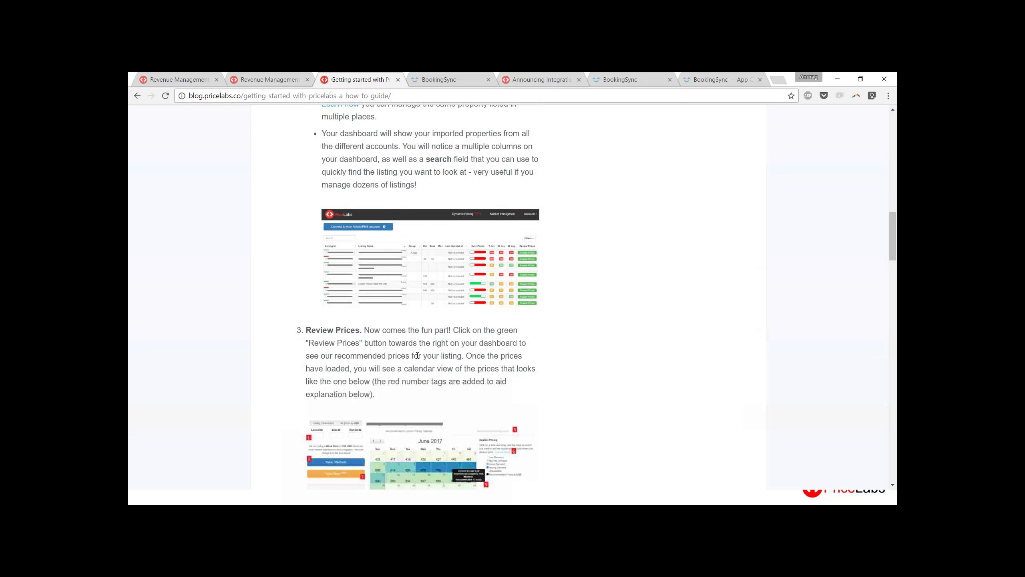
{"action": "scroll", "coordinate": [417, 354], "scroll_direction": "down", "scroll_amount": 2}
{"action": "scroll", "coordinate": [417, 354], "scroll_direction": "down", "scroll_amount": 7}
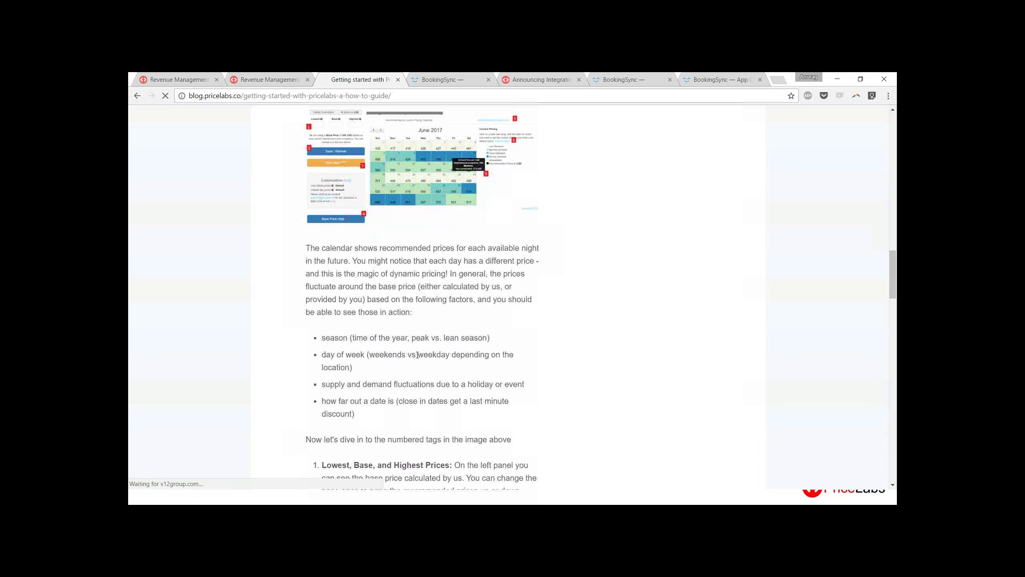
{"action": "scroll", "coordinate": [417, 358], "scroll_direction": "down", "scroll_amount": 5}
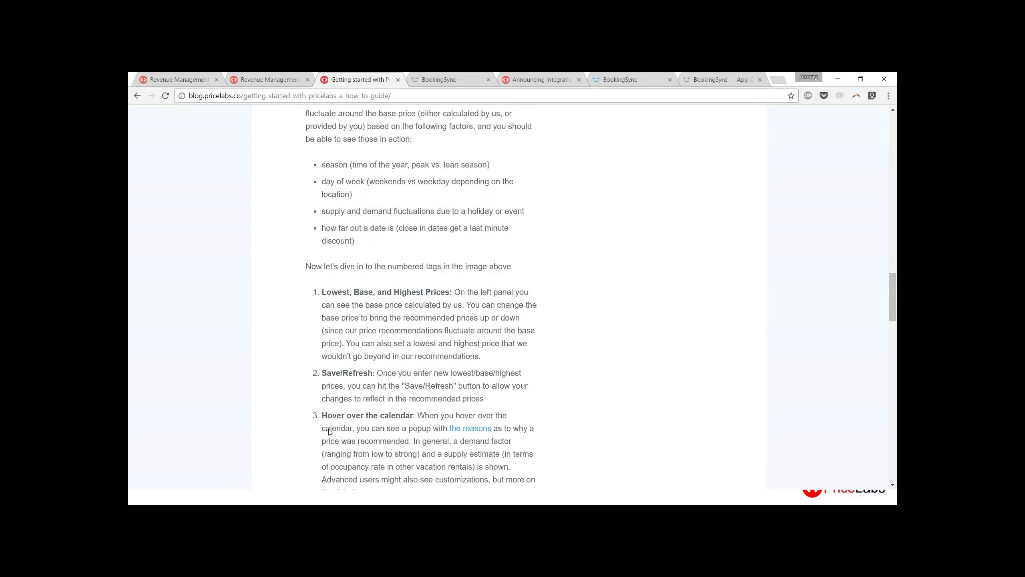
{"action": "scroll", "coordinate": [346, 371], "scroll_direction": "down", "scroll_amount": 4}
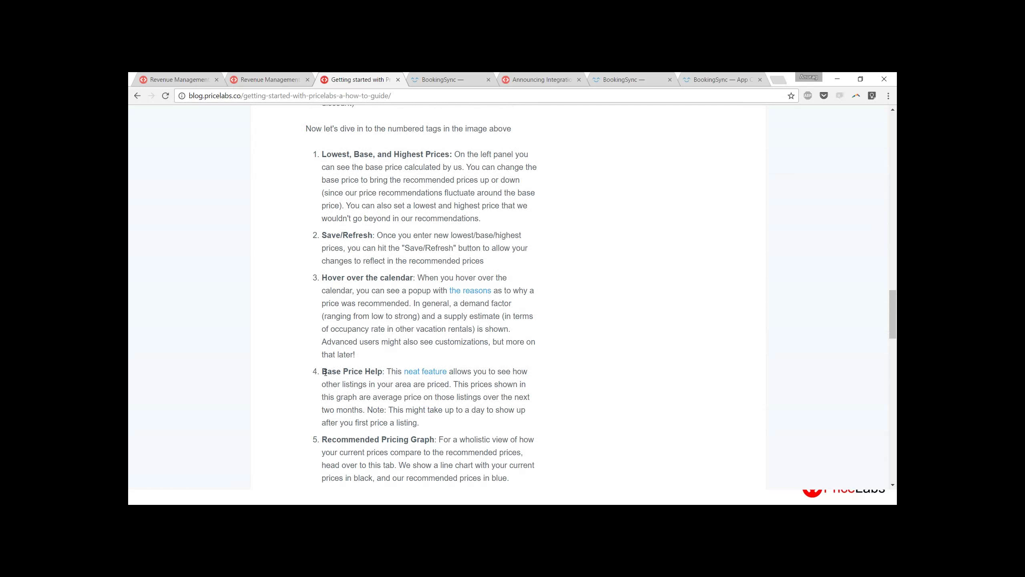
{"action": "scroll", "coordinate": [353, 378], "scroll_direction": "down", "scroll_amount": 5}
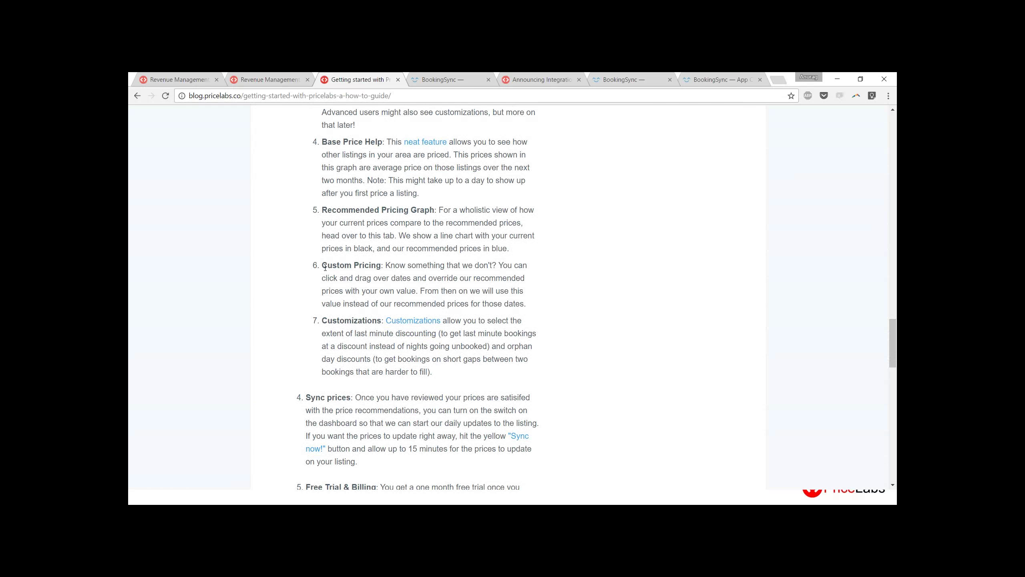
Read the guide's Free Trial & Billing section and closing notes, then return to the PriceLabs home page
{"action": "scroll", "coordinate": [348, 361], "scroll_direction": "down", "scroll_amount": 5}
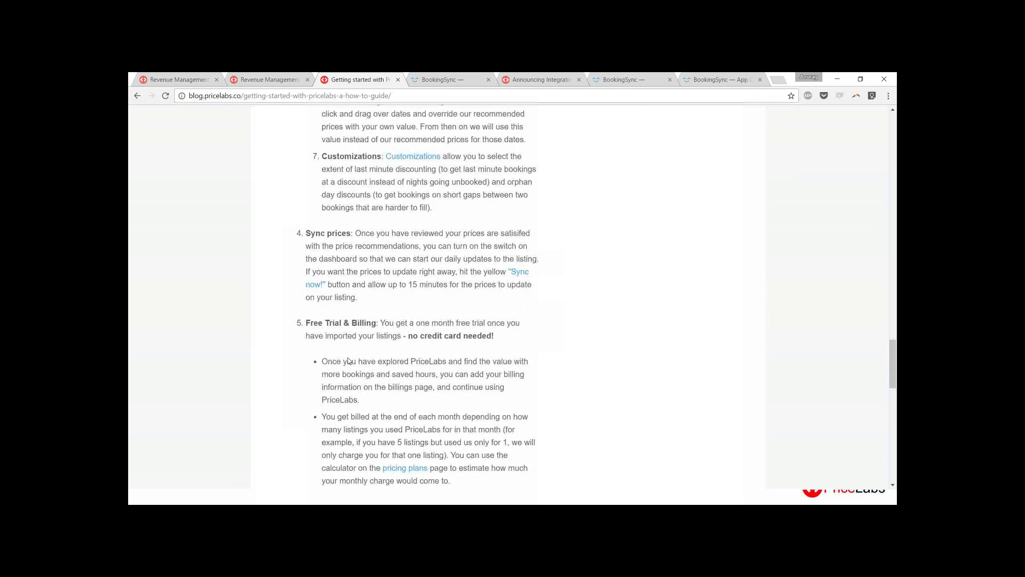
{"action": "scroll", "coordinate": [350, 361], "scroll_direction": "down", "scroll_amount": 3}
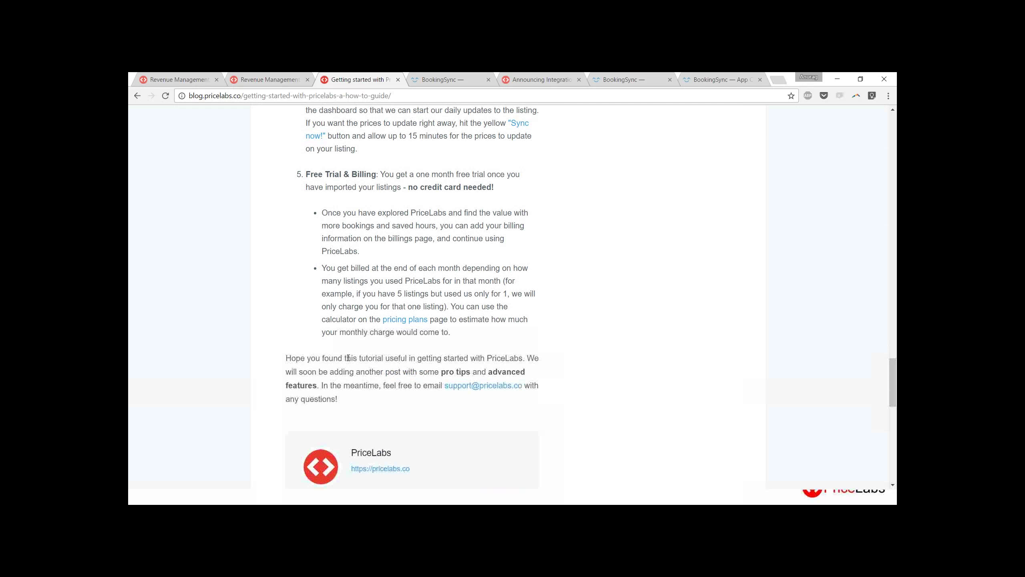
{"action": "scroll", "coordinate": [421, 260], "scroll_direction": "up", "scroll_amount": 15}
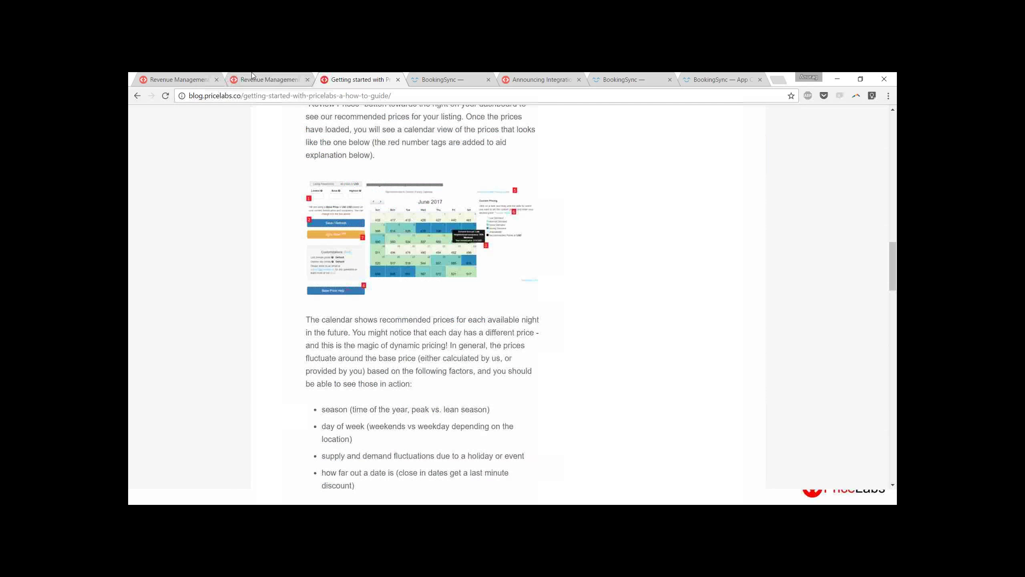
{"action": "left_click", "coordinate": [226, 76]}
{"action": "left_click", "coordinate": [355, 237]}
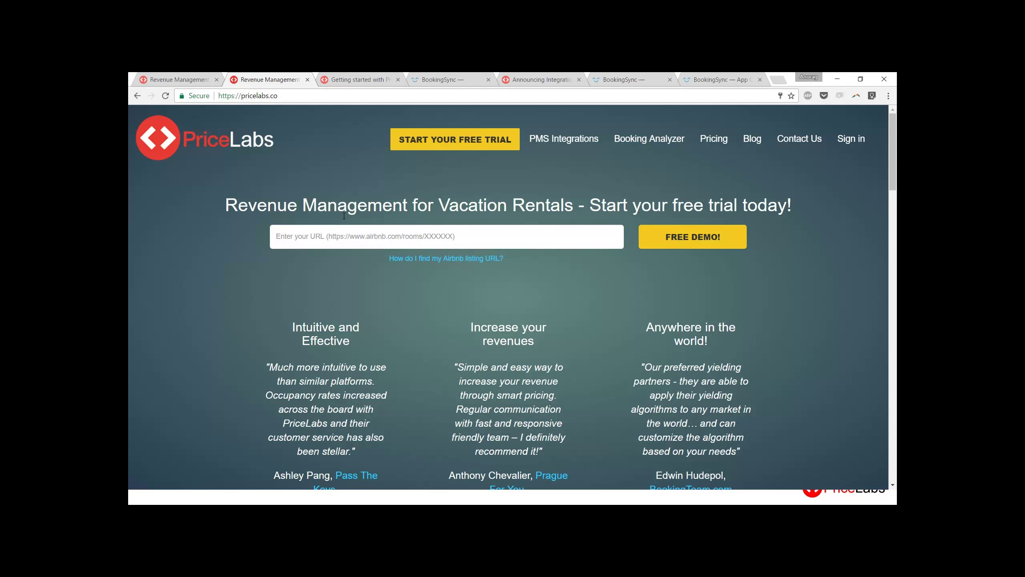
{"action": "key", "text": "alt+Tab"}
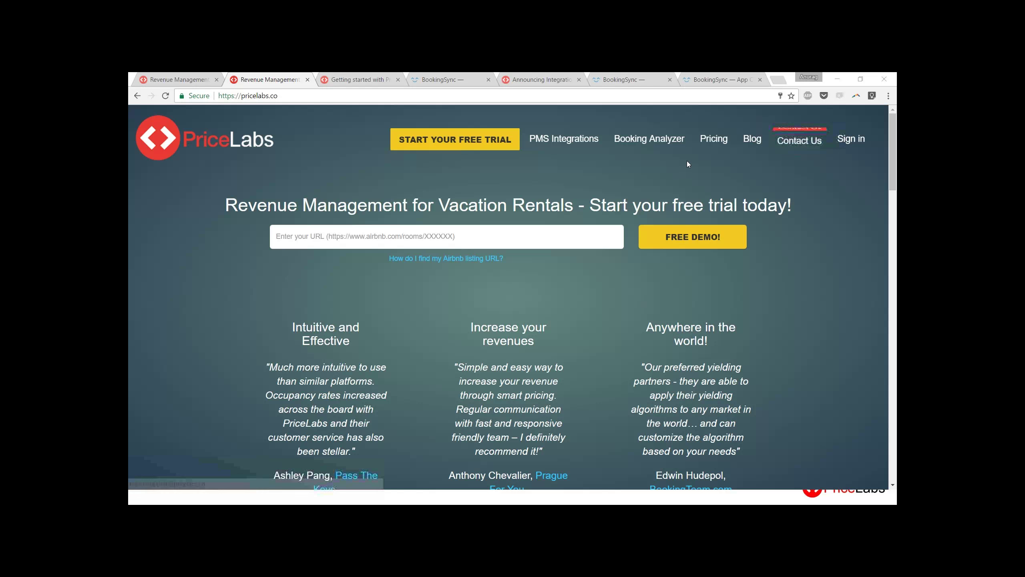
Sign in to PriceLabs with the account e-mail and password, replacing the prefilled credentials
{"action": "left_click", "coordinate": [854, 145]}
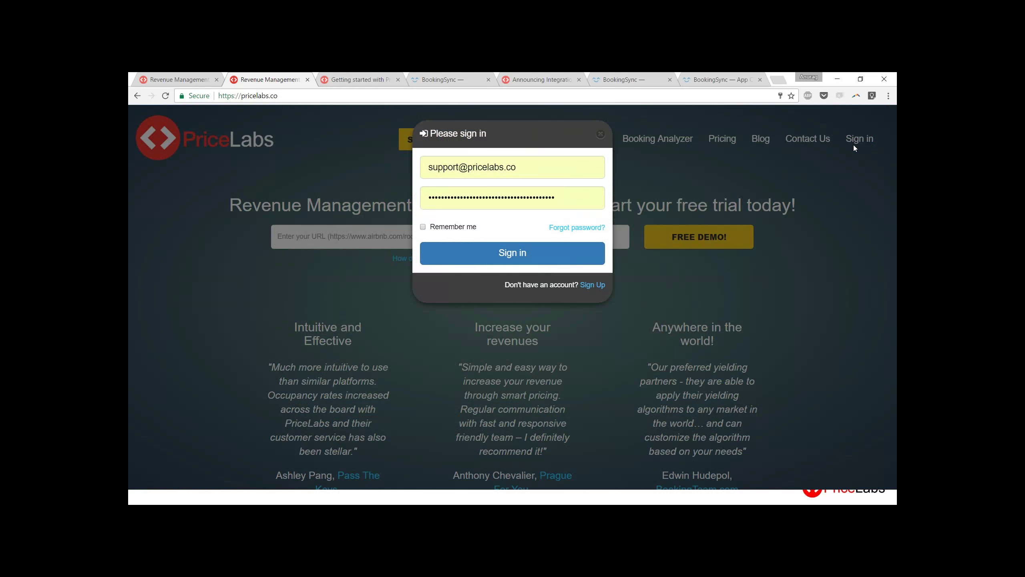
{"action": "triple_click", "coordinate": [552, 165]}
{"action": "type", "text": "a"}
{"action": "key", "text": "Down"}
{"action": "key", "text": "Return"}
{"action": "key", "text": "Tab"}
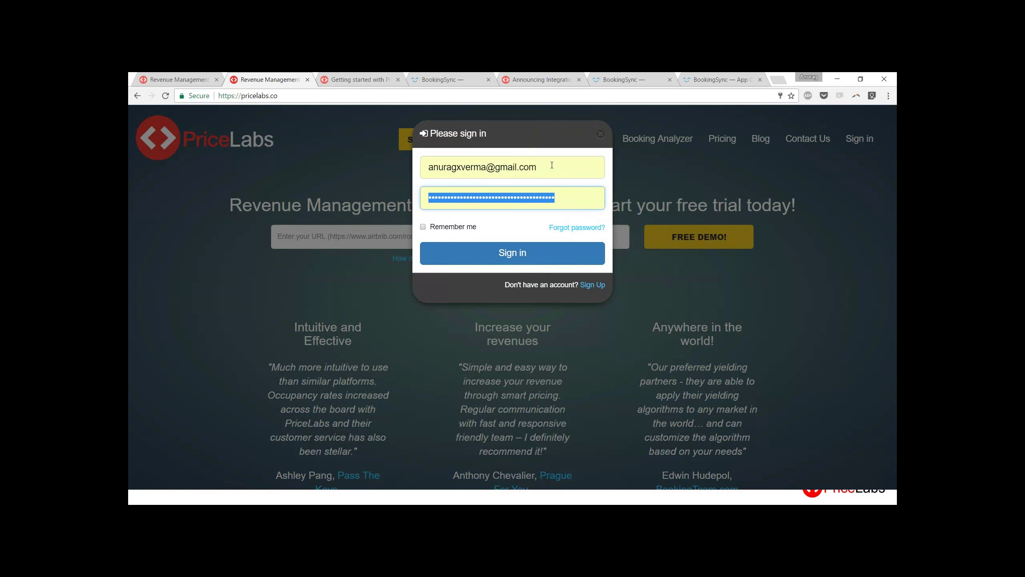
{"action": "type", "text": "••••••••"}
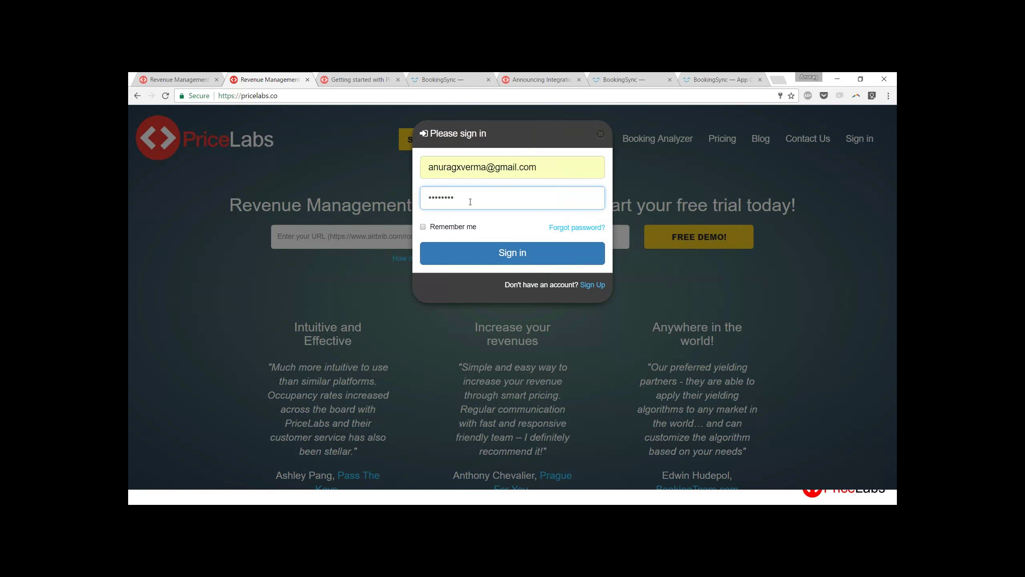
{"action": "left_click", "coordinate": [500, 259]}
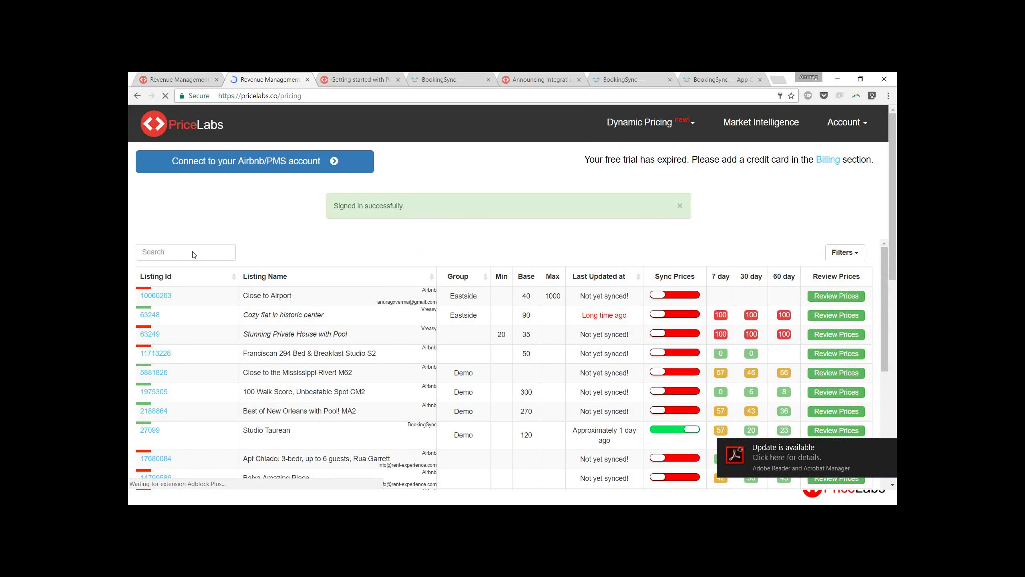
Filter the dashboard's listings by the search term "demo"
{"action": "left_click", "coordinate": [194, 215]}
{"action": "type", "text": "demo"}
{"action": "left_click", "coordinate": [346, 203]}
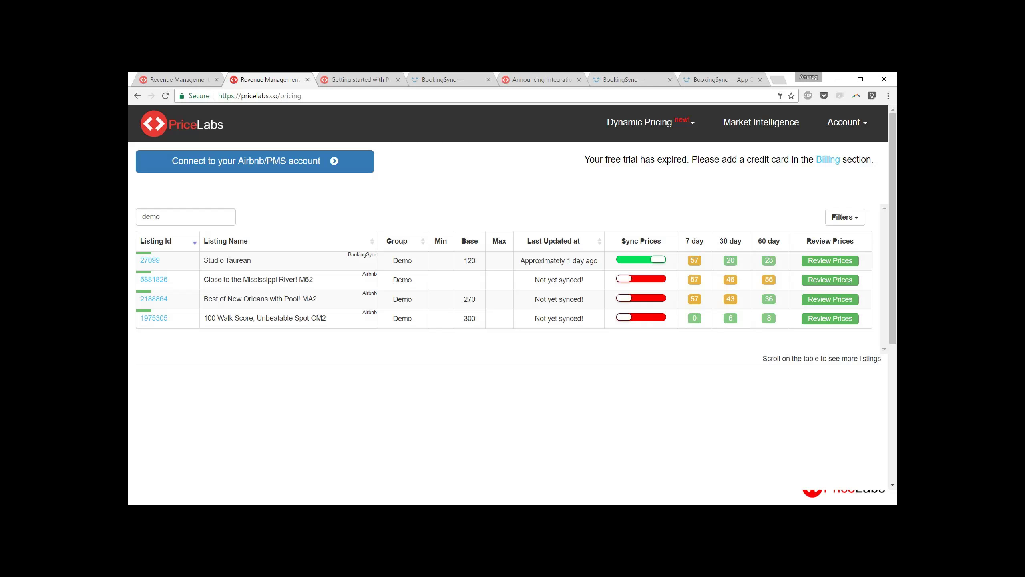
Open the Market Intelligence page and try the option to order a new report
{"action": "key", "text": "alt+Tab"}
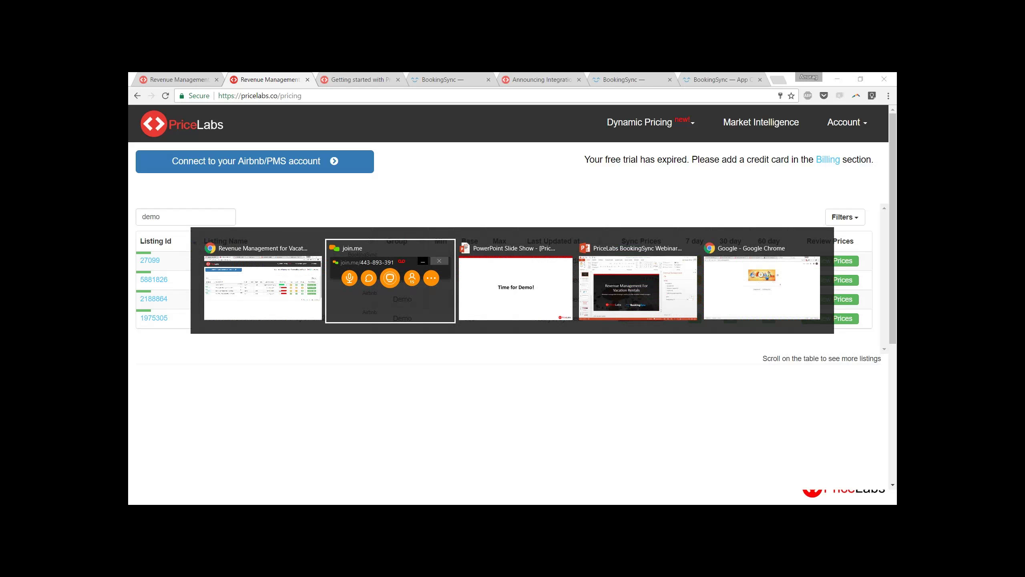
{"action": "key", "text": "alt+Tab"}
{"action": "key", "text": "alt+Tab"}
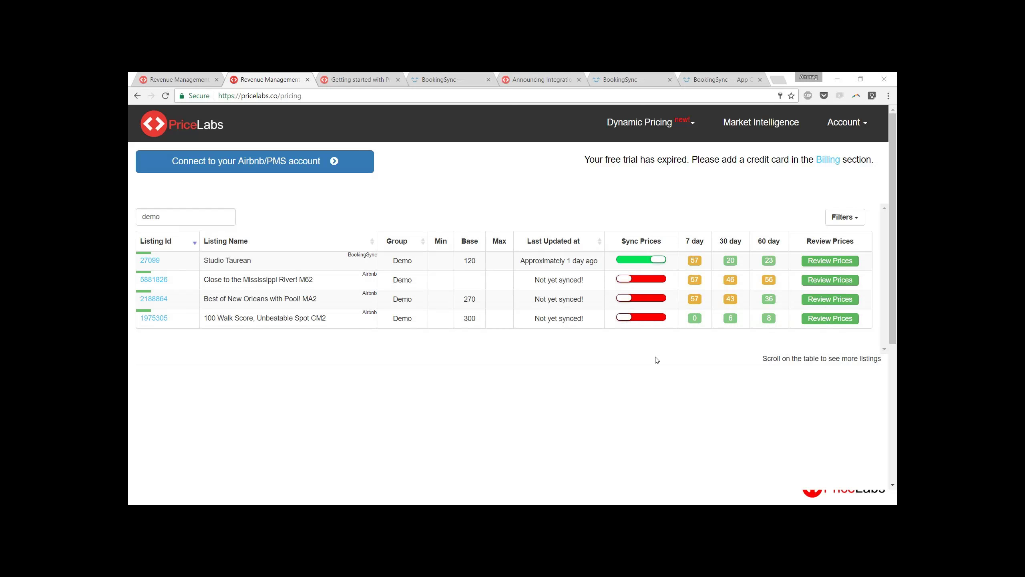
{"action": "left_click", "coordinate": [767, 127]}
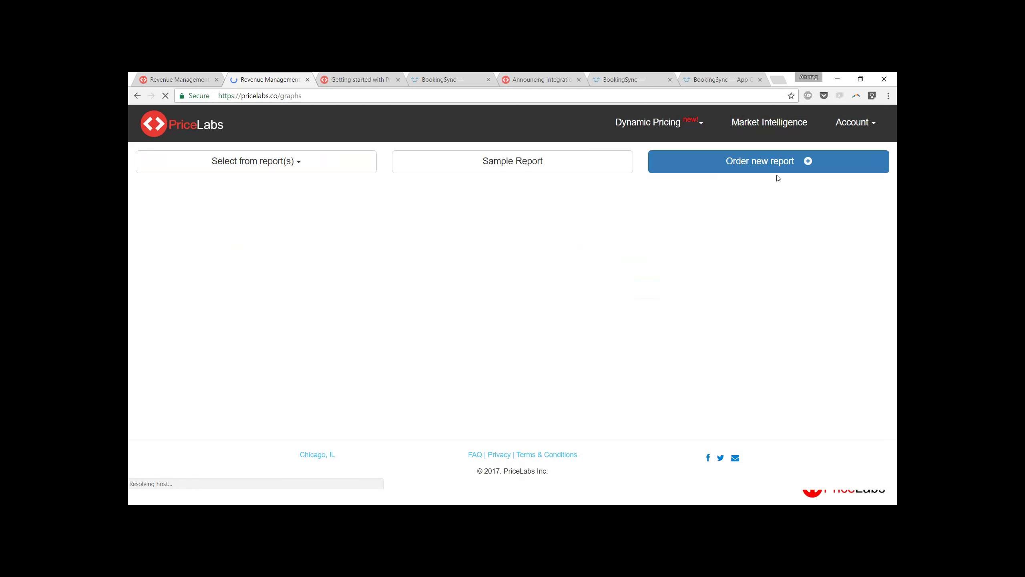
{"action": "left_click", "coordinate": [776, 164]}
Open the Announcing Integration with BookingSync article from the blog's PMS Integrations section and reload the page
{"action": "left_click", "coordinate": [348, 77]}
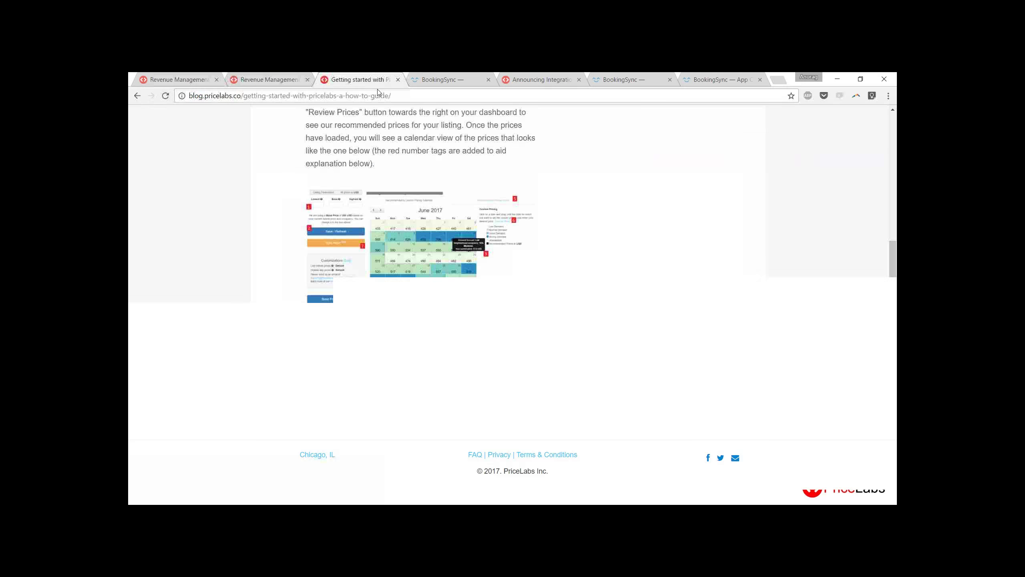
{"action": "scroll", "coordinate": [448, 122], "scroll_direction": "up", "scroll_amount": 15}
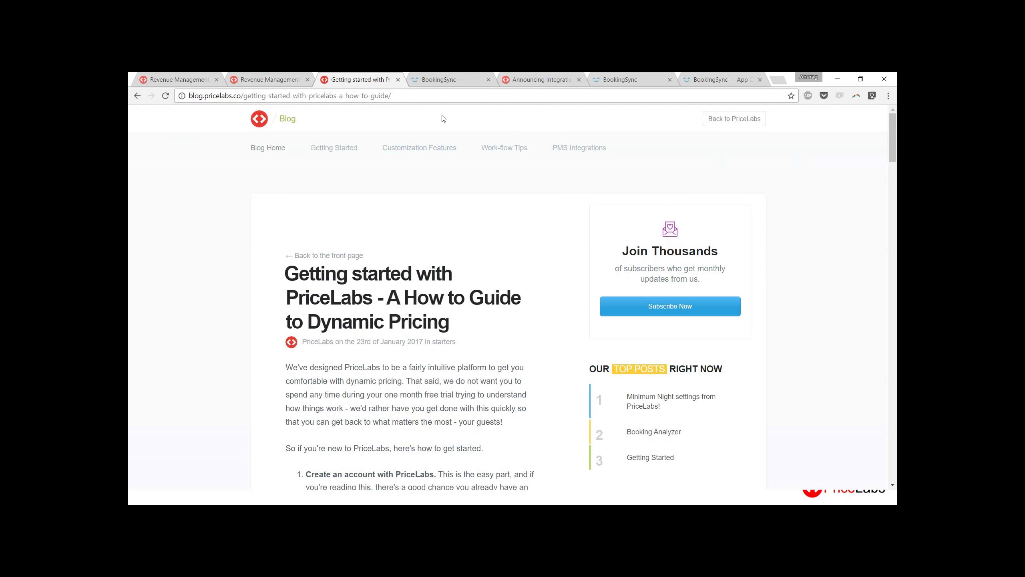
{"action": "left_click", "coordinate": [588, 148]}
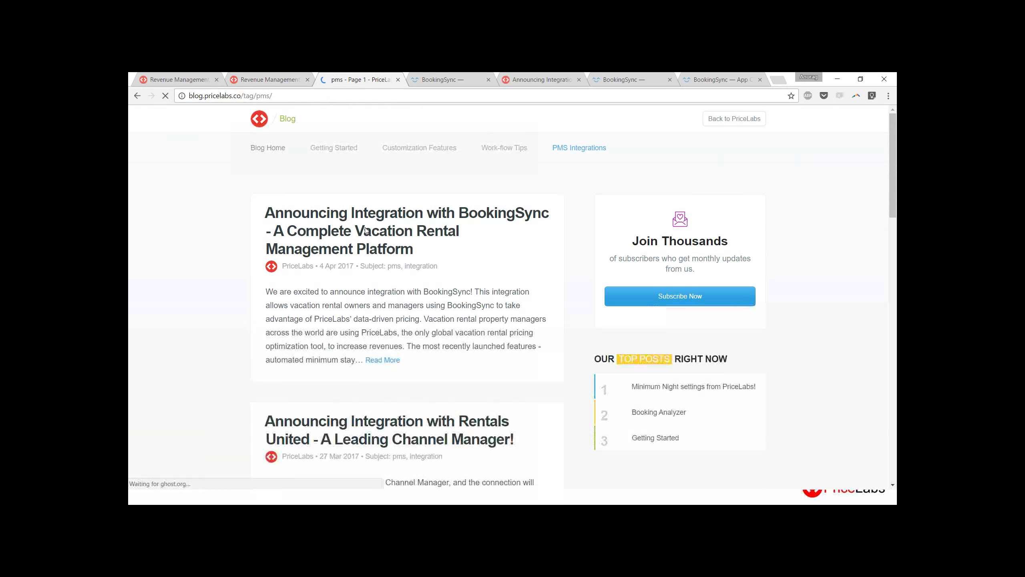
{"action": "left_click", "coordinate": [375, 236]}
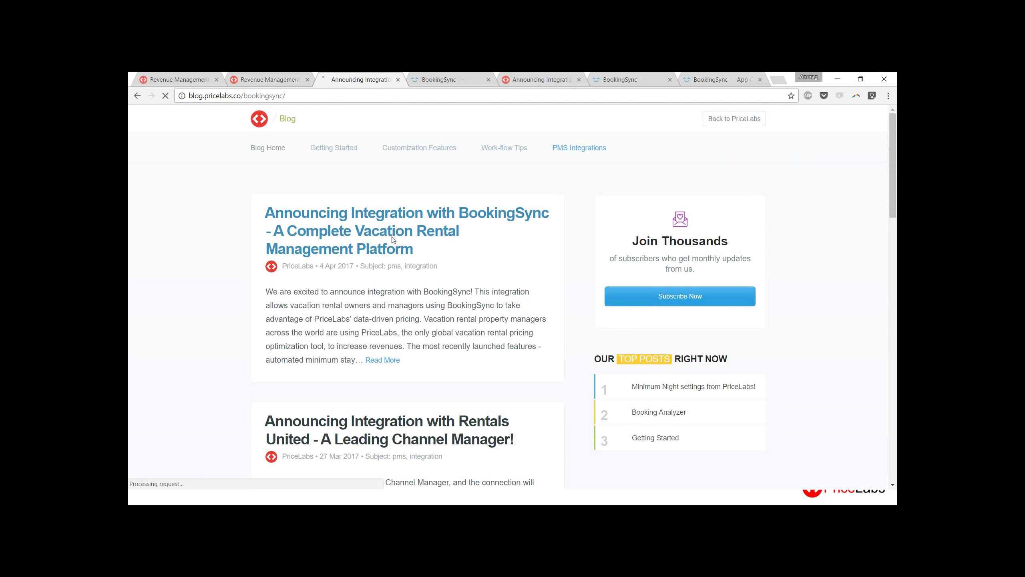
{"action": "left_click", "coordinate": [326, 95]}
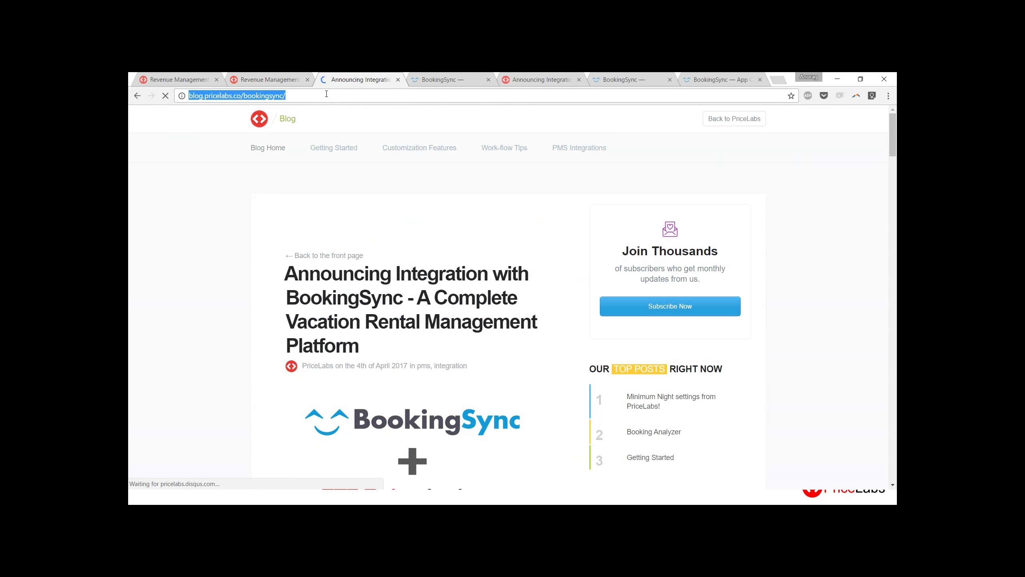
{"action": "left_click", "coordinate": [637, 444]}
{"action": "key", "text": "F5"}
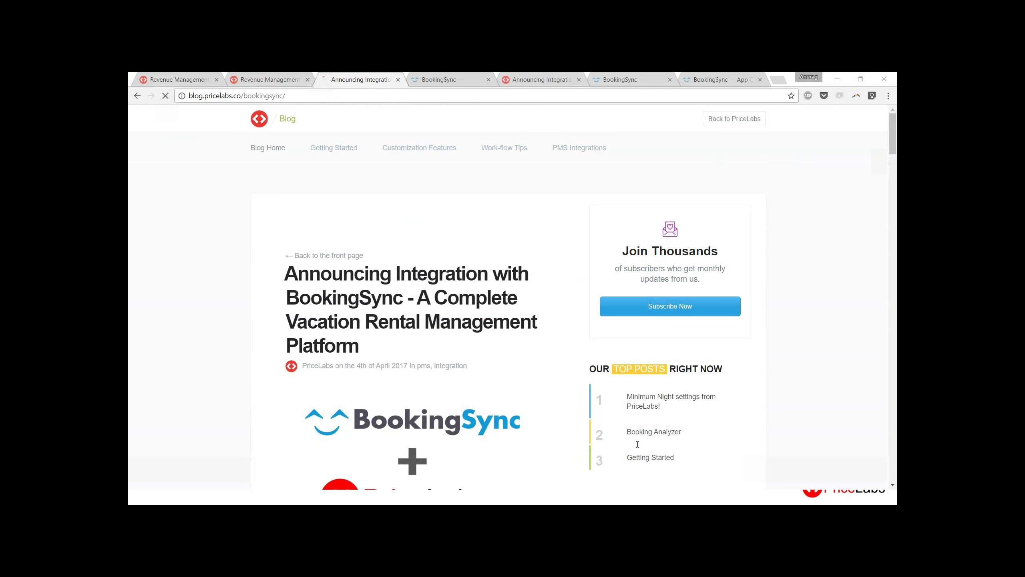